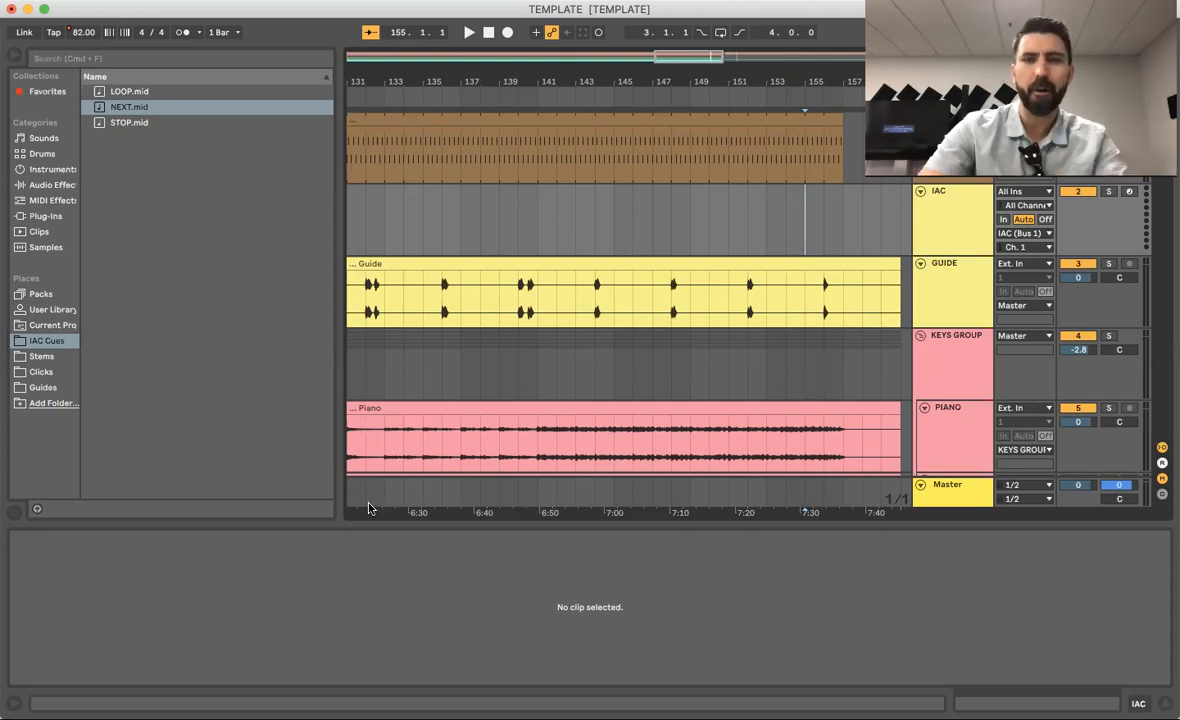
Step: Duplicate the IAC track directly below the original
left_click(958, 228)
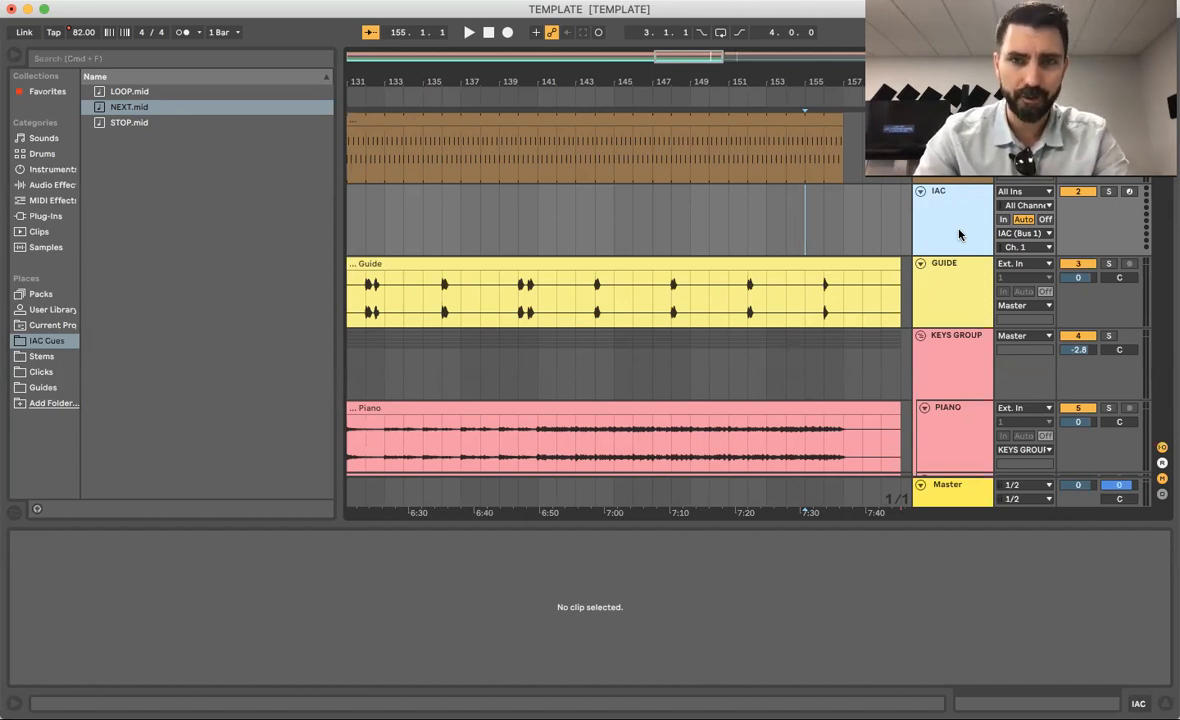
scroll(819, 221, "down", 10)
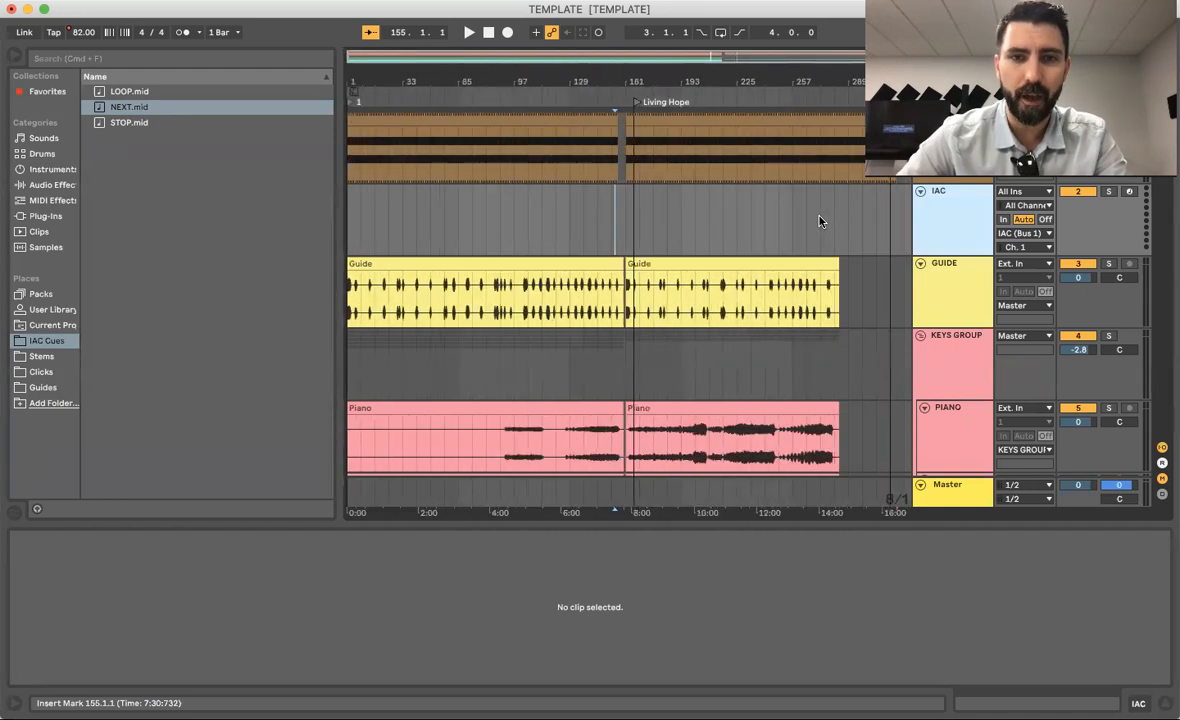
scroll(645, 224, "up", 6)
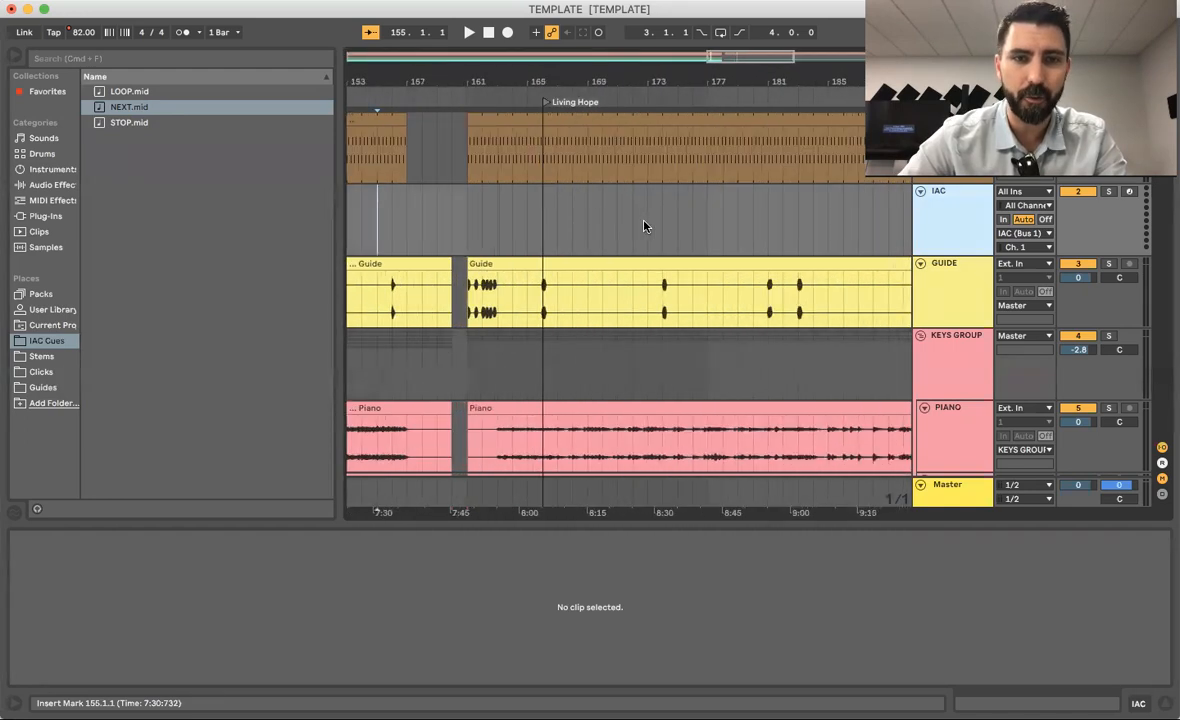
scroll(645, 224, "right", 5)
left_click(975, 240)
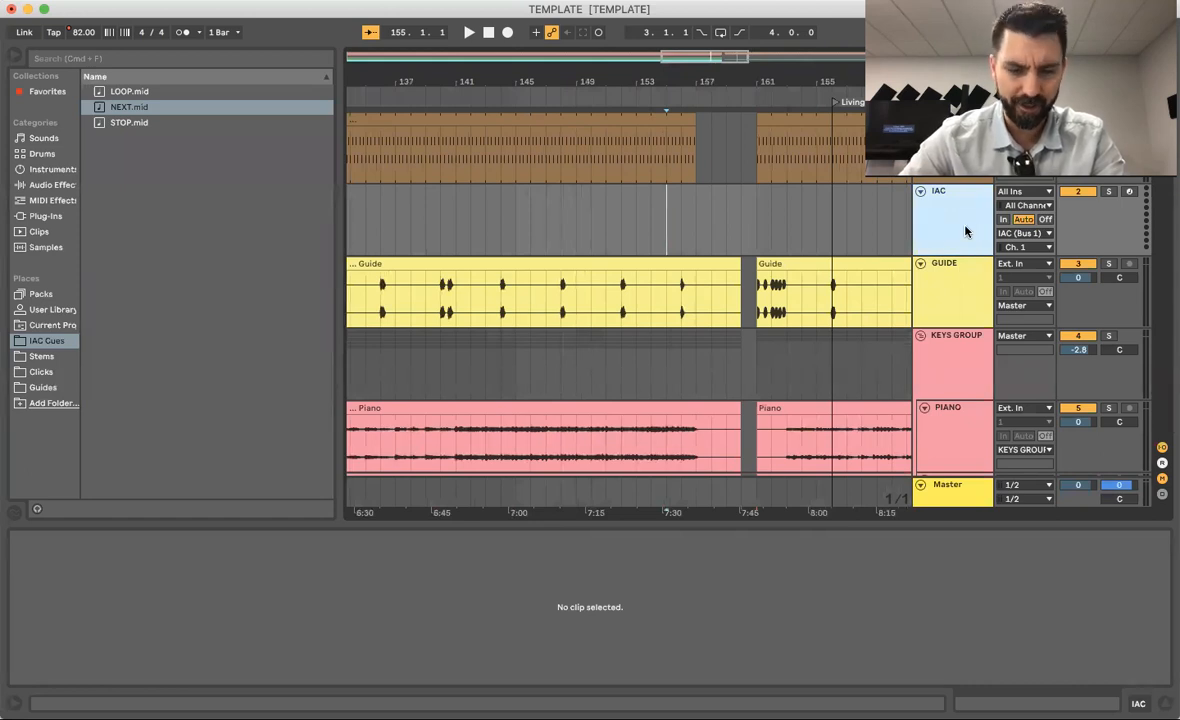
key("super+d")
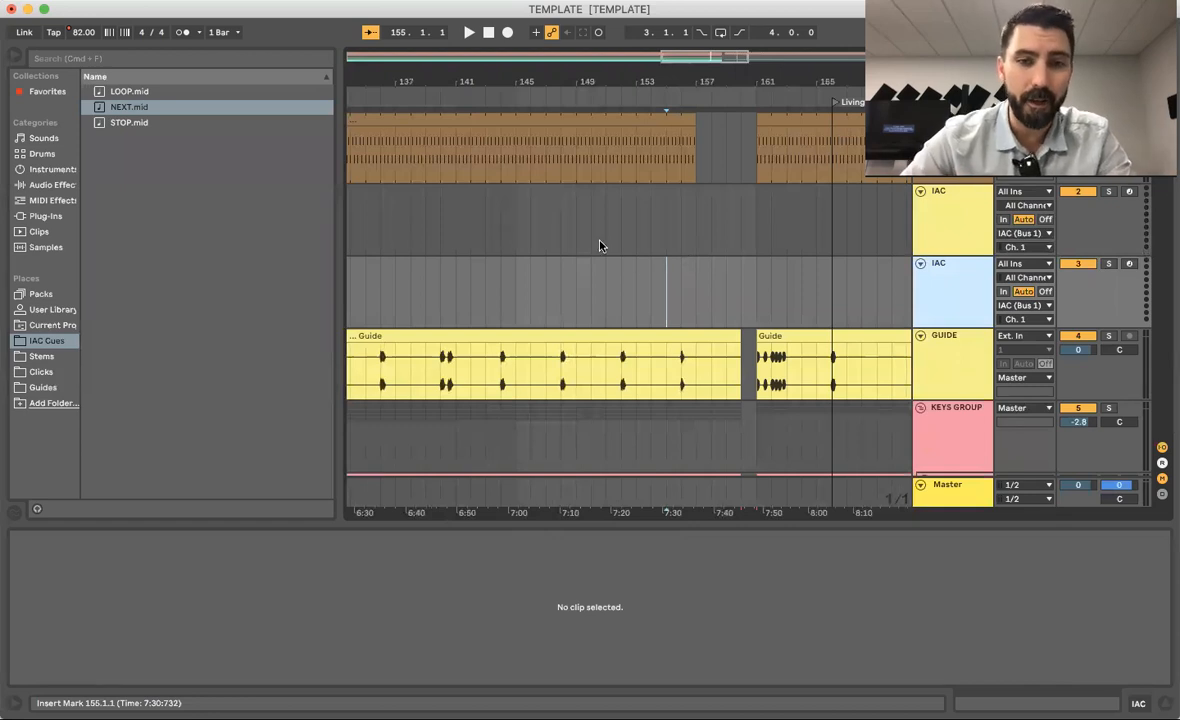
Step: Insert an empty one-bar MIDI clip at bar 148 on the upper IAC track
scroll(600, 245, "up", 5)
scroll(505, 222, "down", 5)
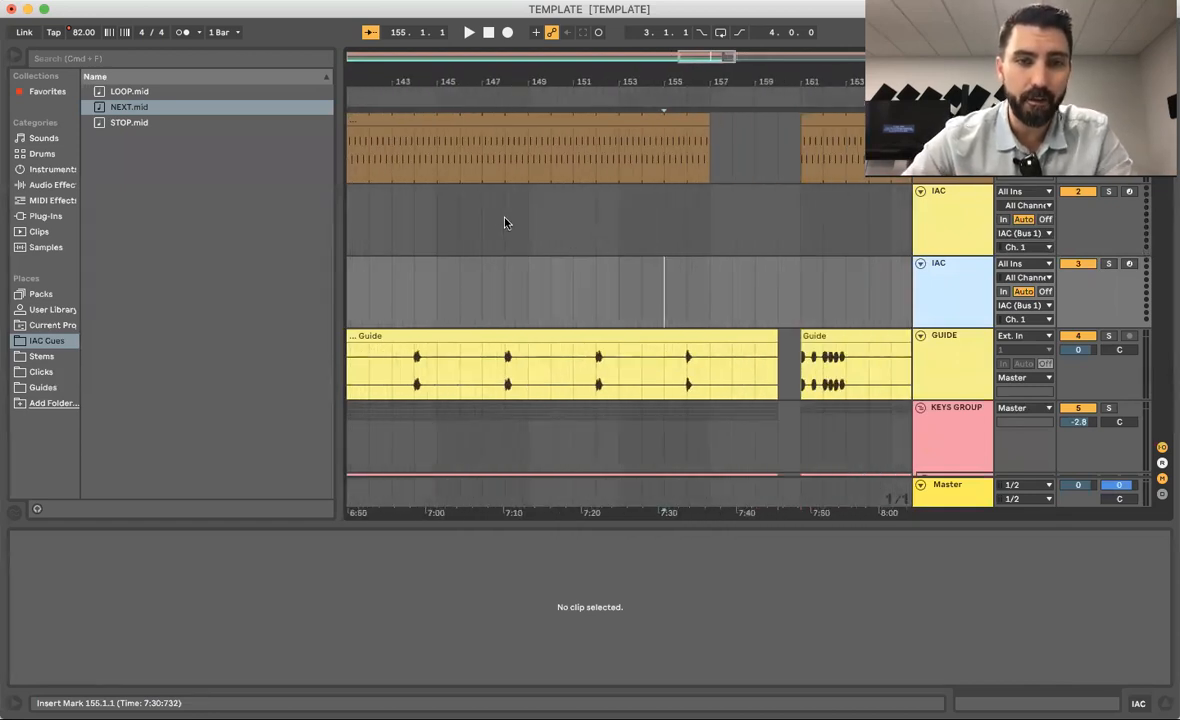
left_click(509, 231)
key("super+shift+m")
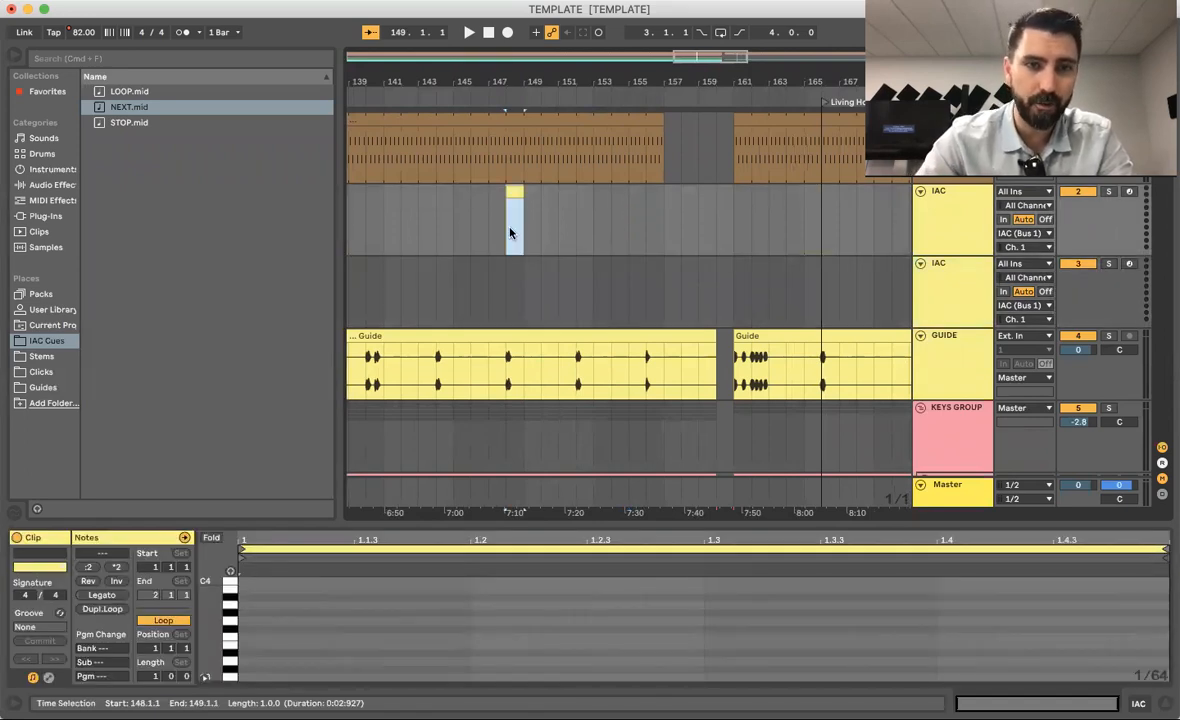
Step: Add an F-2 note to the new clip and stretch it across the whole bar
left_click(297, 632)
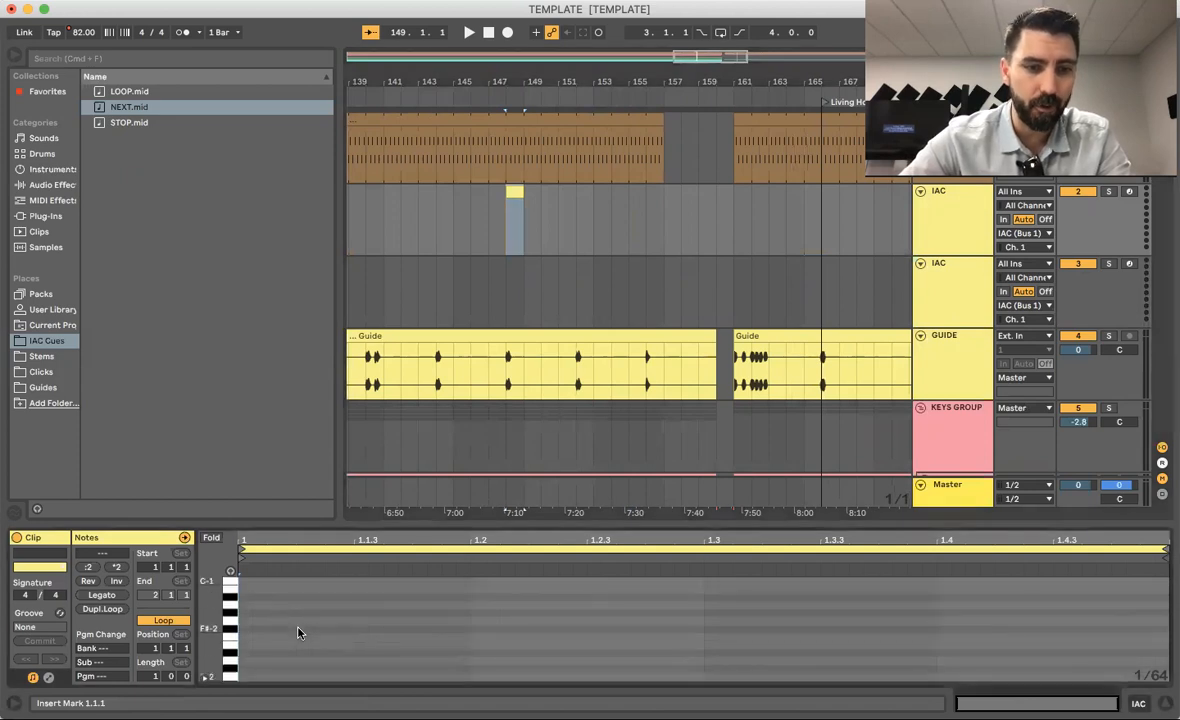
left_click(243, 640)
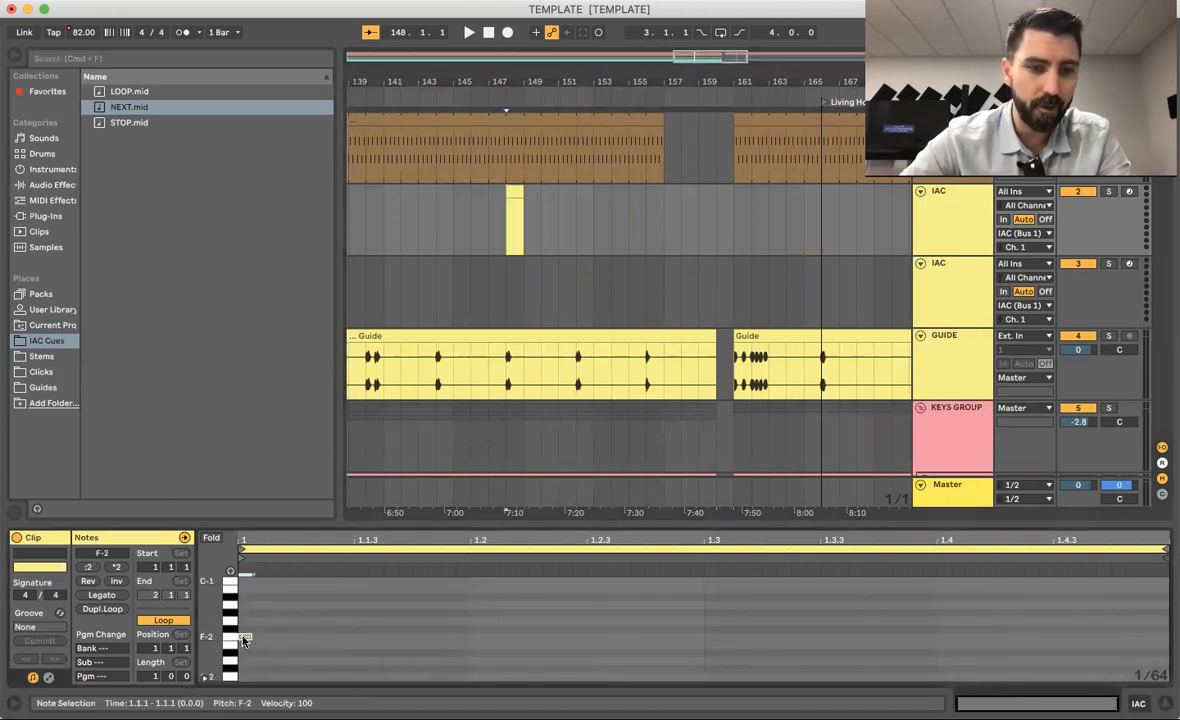
mouse_move(246, 636)
left_mouse_down()
mouse_move(461, 648)
mouse_move(795, 603)
mouse_move(1165, 638)
left_mouse_up()
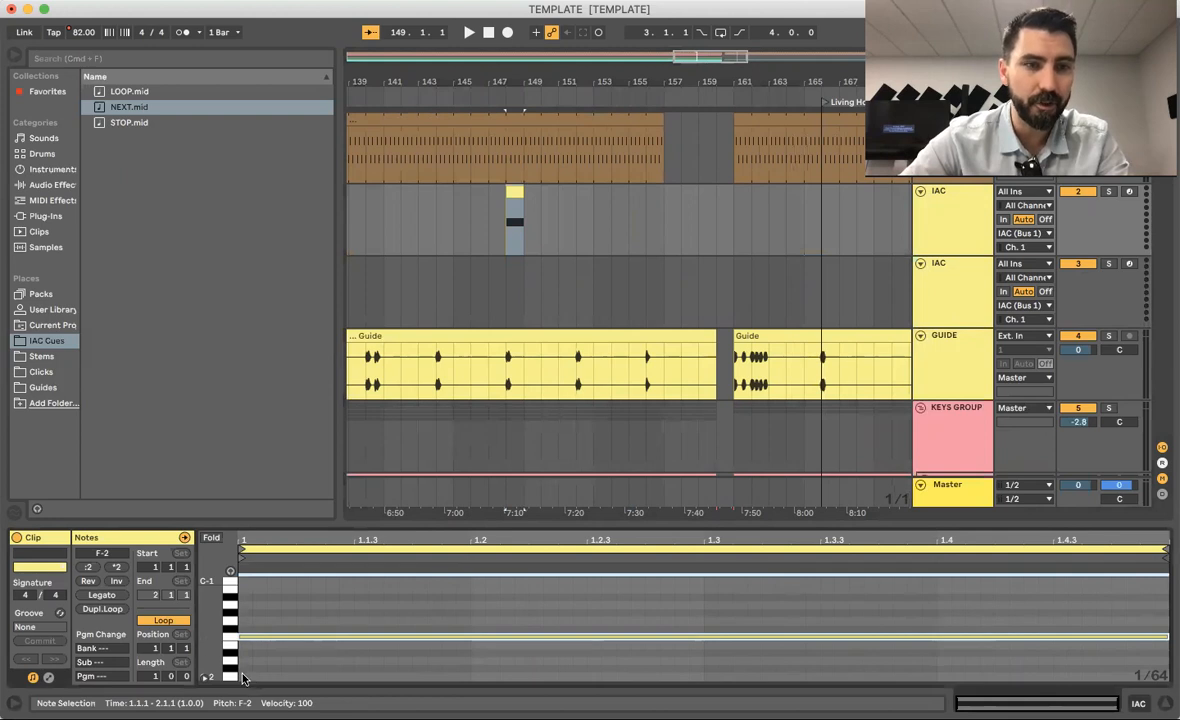
left_click(100, 108)
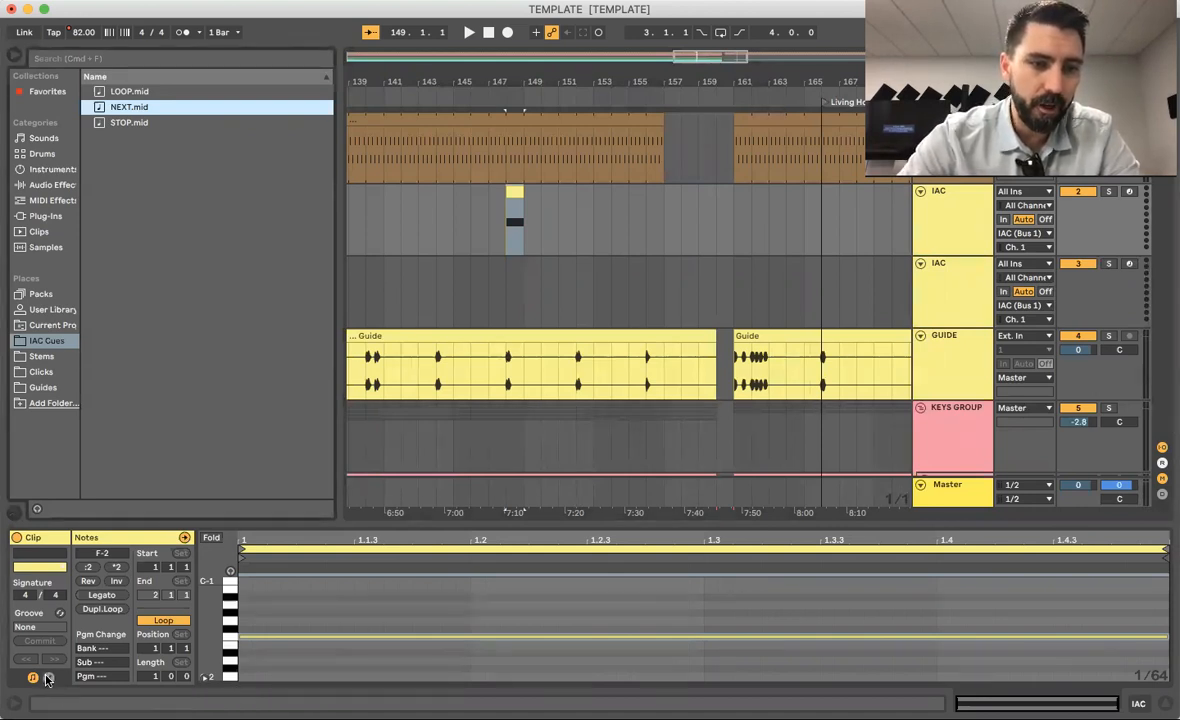
Step: Show the clip's envelopes and choose MIDI controller 7 (Volume) as the one to automate
left_click(47, 678)
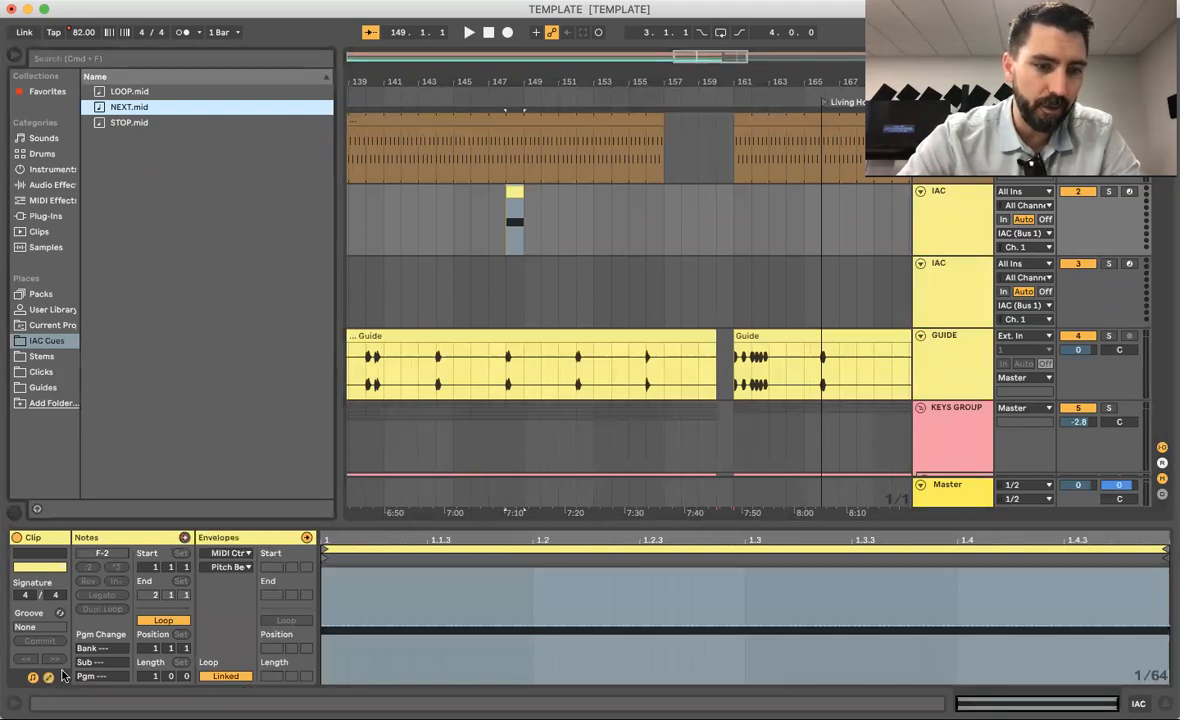
left_click(231, 553)
left_click(229, 565)
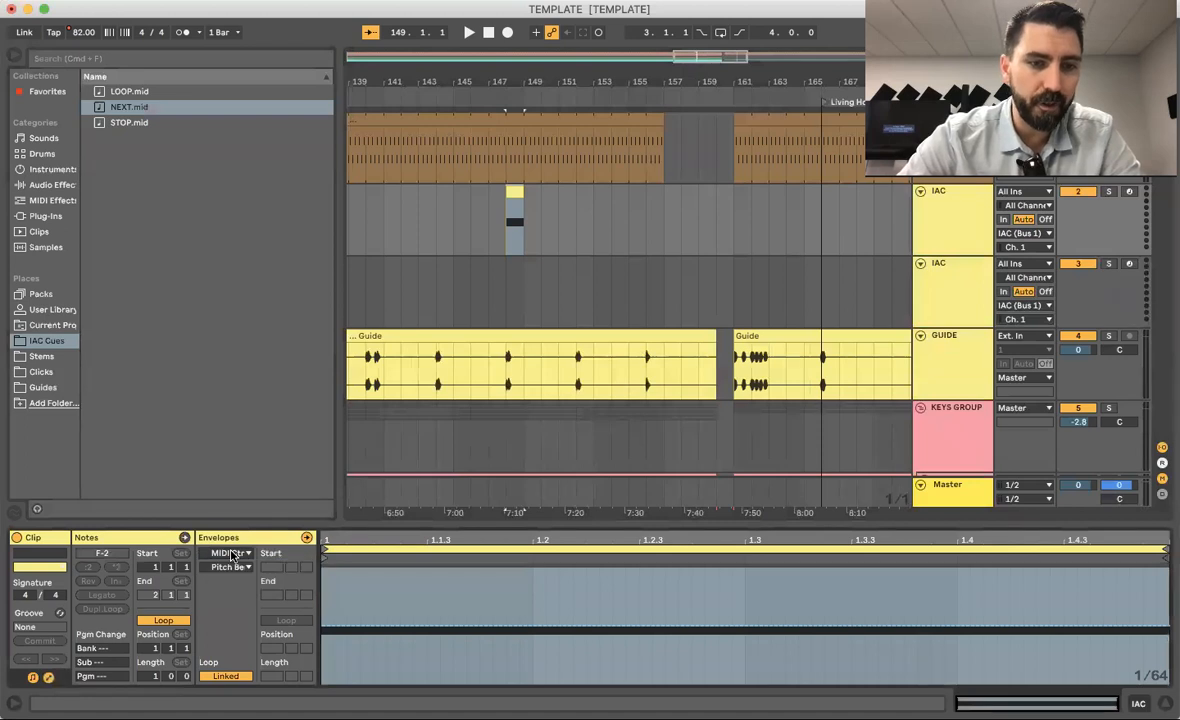
left_click(231, 553)
left_click(231, 553)
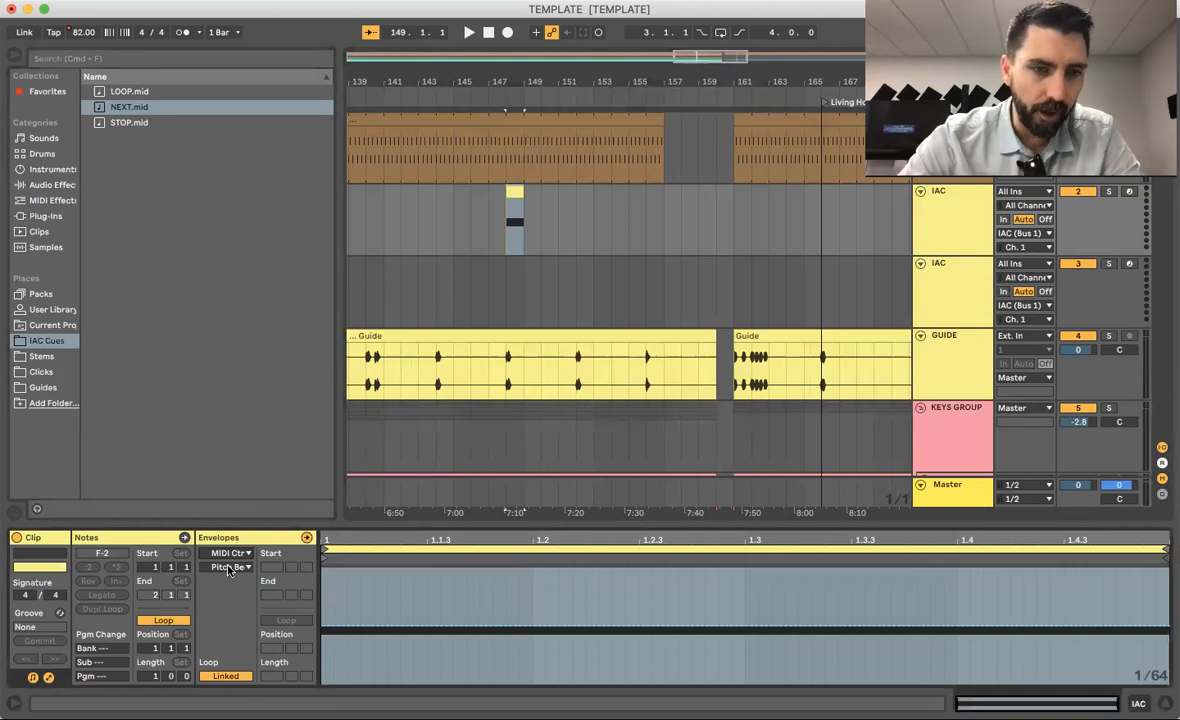
left_click(229, 567)
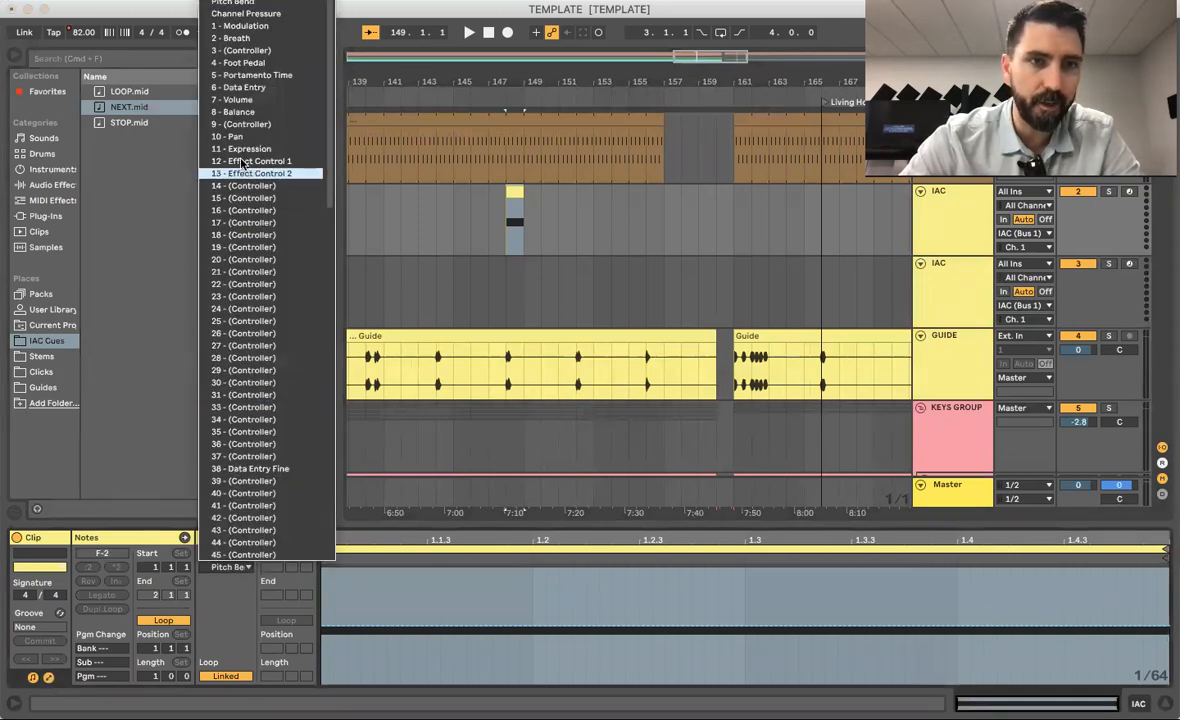
left_click(238, 101)
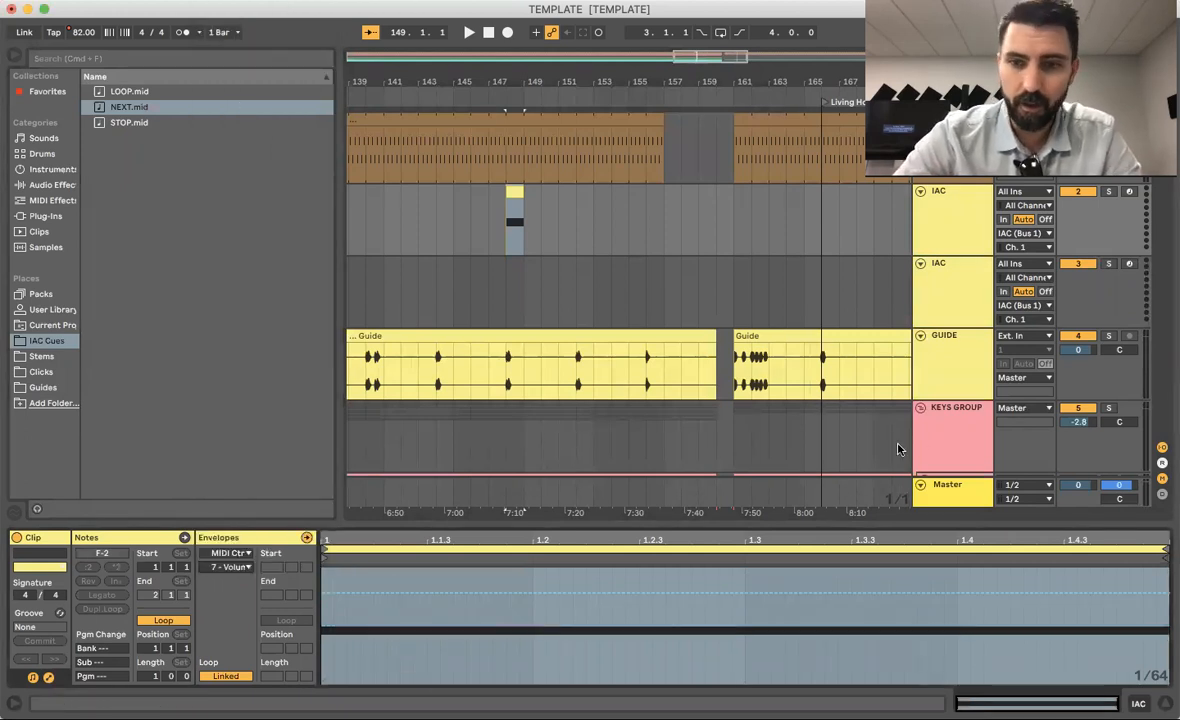
Step: Shape the clip's volume envelope as a straight ramp from 108 at the start down to the minimum at the bar's end
scroll(1087, 426, "down", 5)
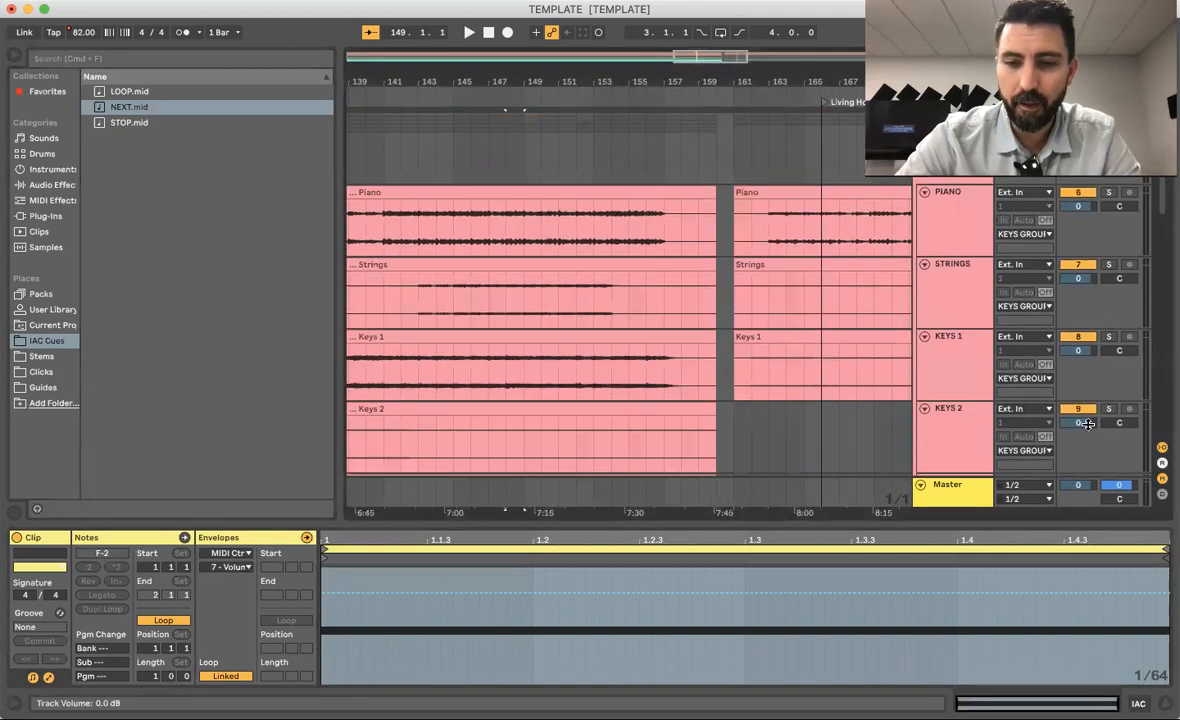
scroll(1088, 425, "down", 6)
scroll(1088, 425, "down", 4)
scroll(1079, 320, "down", 4)
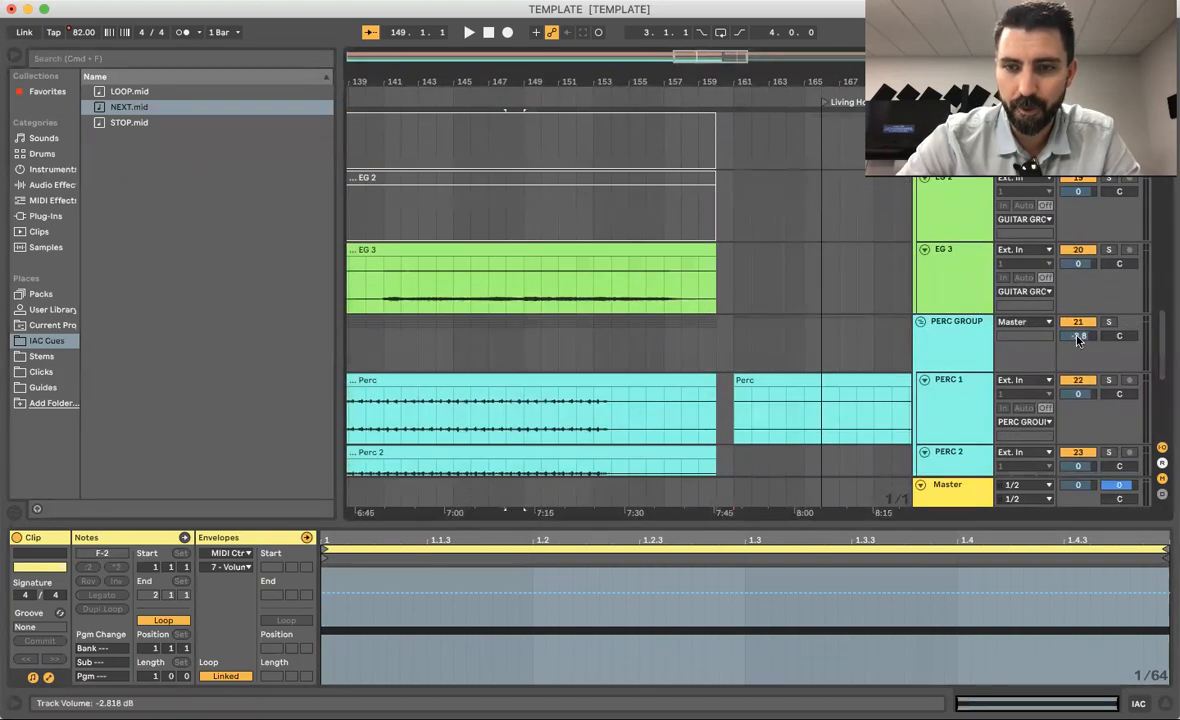
left_click(327, 592)
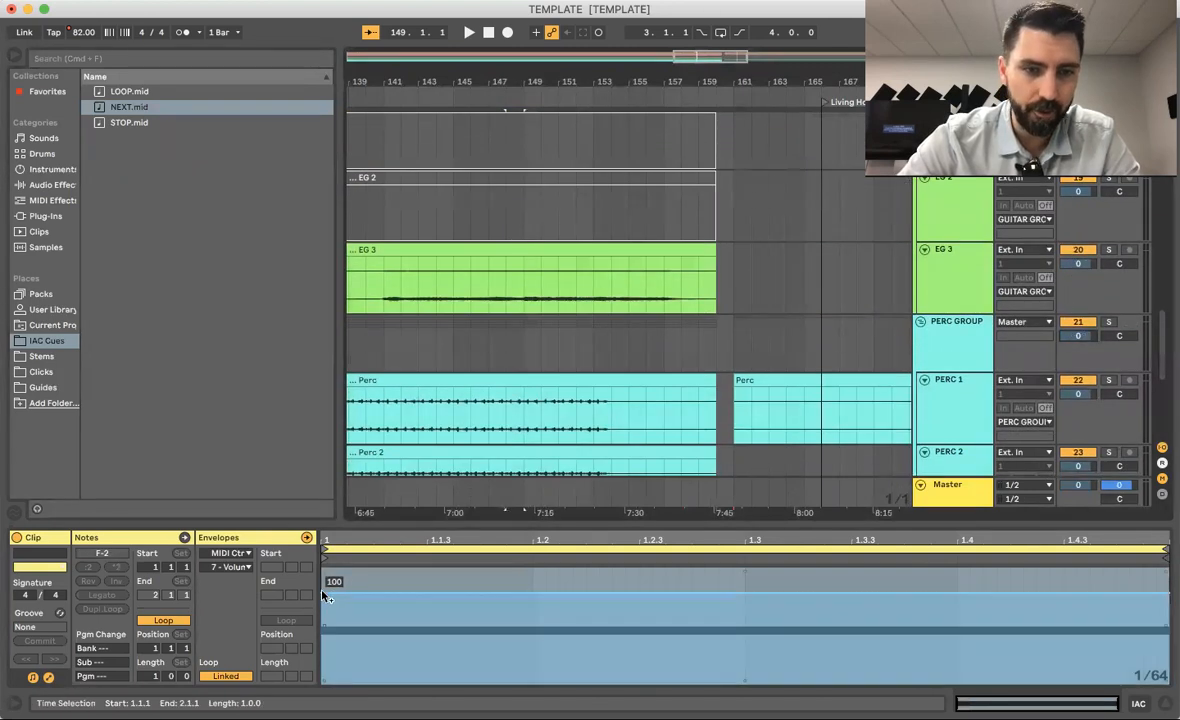
left_click(321, 593)
left_click_drag(322, 596, 322, 588)
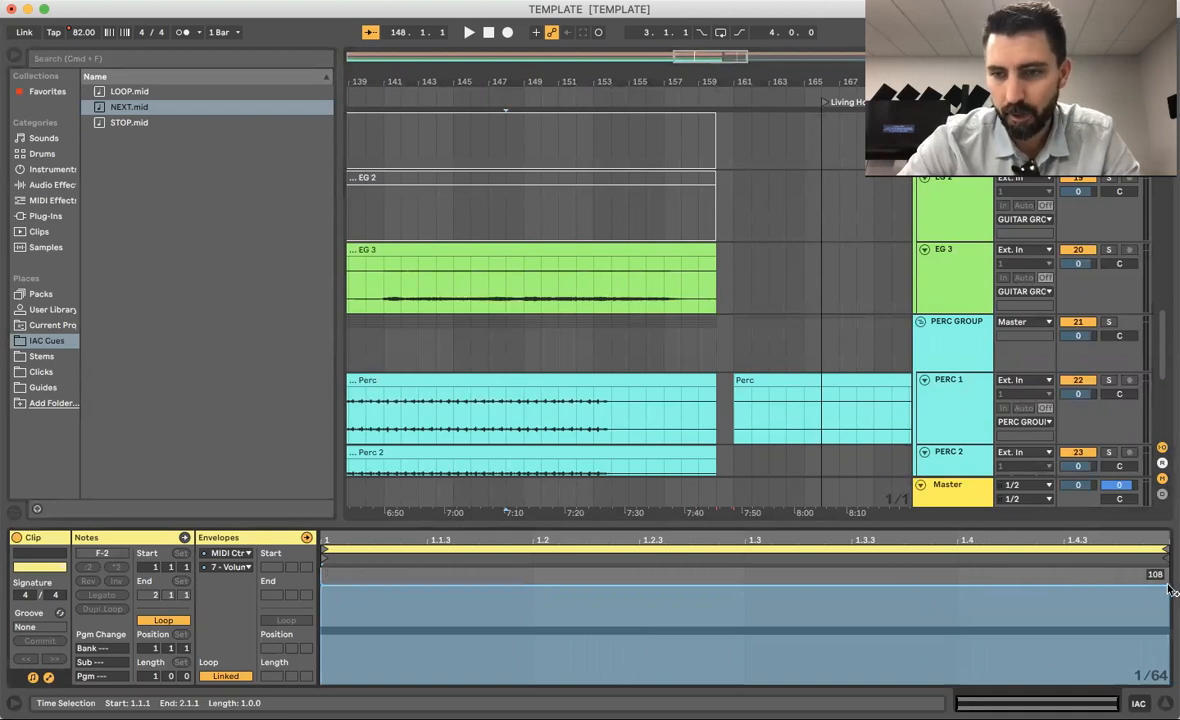
left_click_drag(1168, 589, 1170, 689)
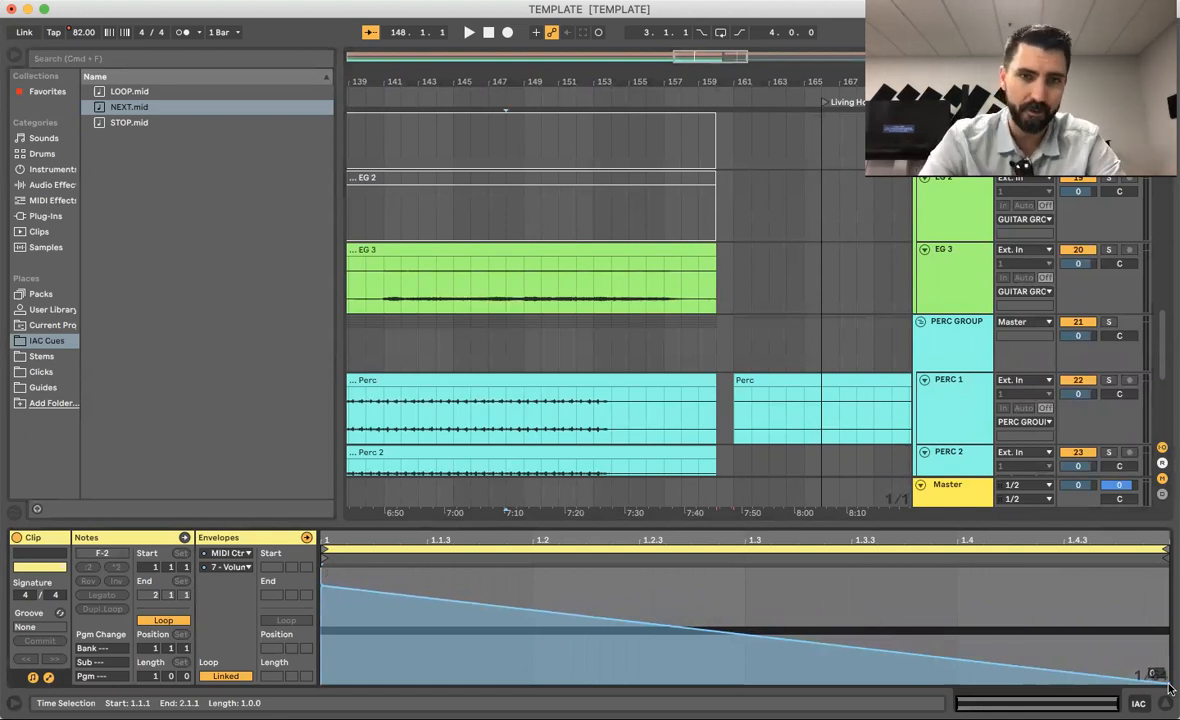
Step: Hide the envelope settings of the IAC cue clip and deselect the clip
scroll(680, 268, "up", 6)
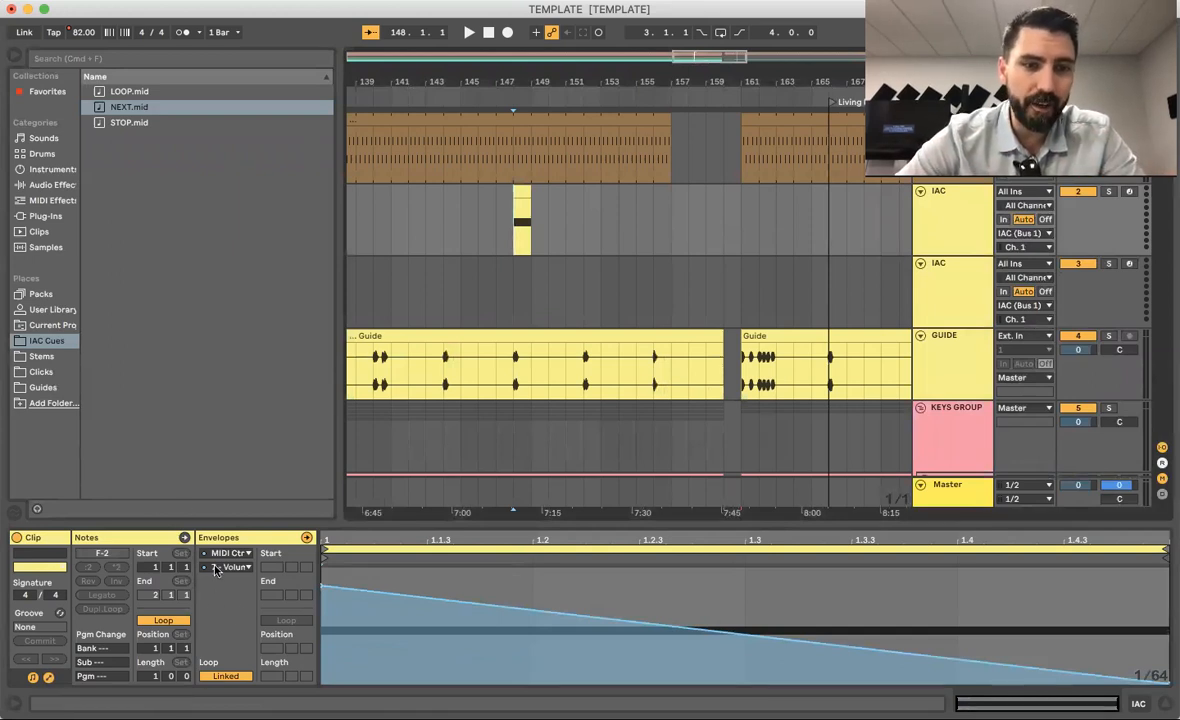
left_click(48, 678)
left_click(520, 209)
left_click(502, 212)
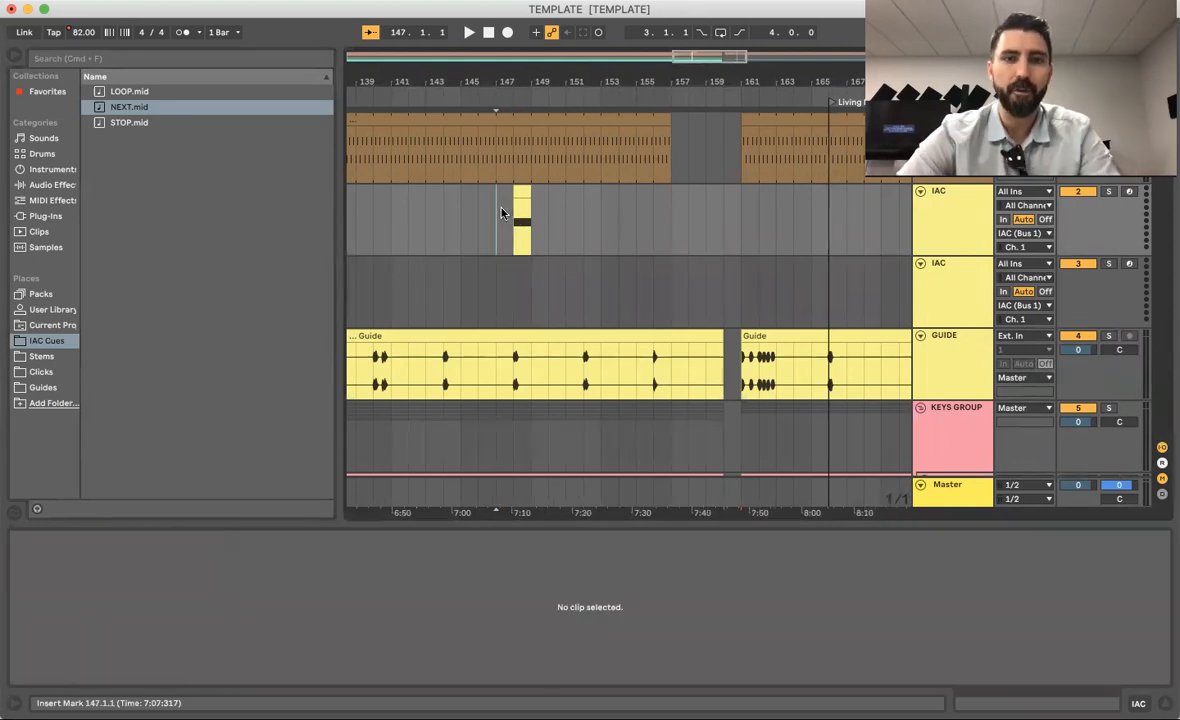
Step: In MIDI mapping mode, map the KEYS GROUP track volume to CC 7 by playing the IAC cue clip from bar 148
left_click(511, 297)
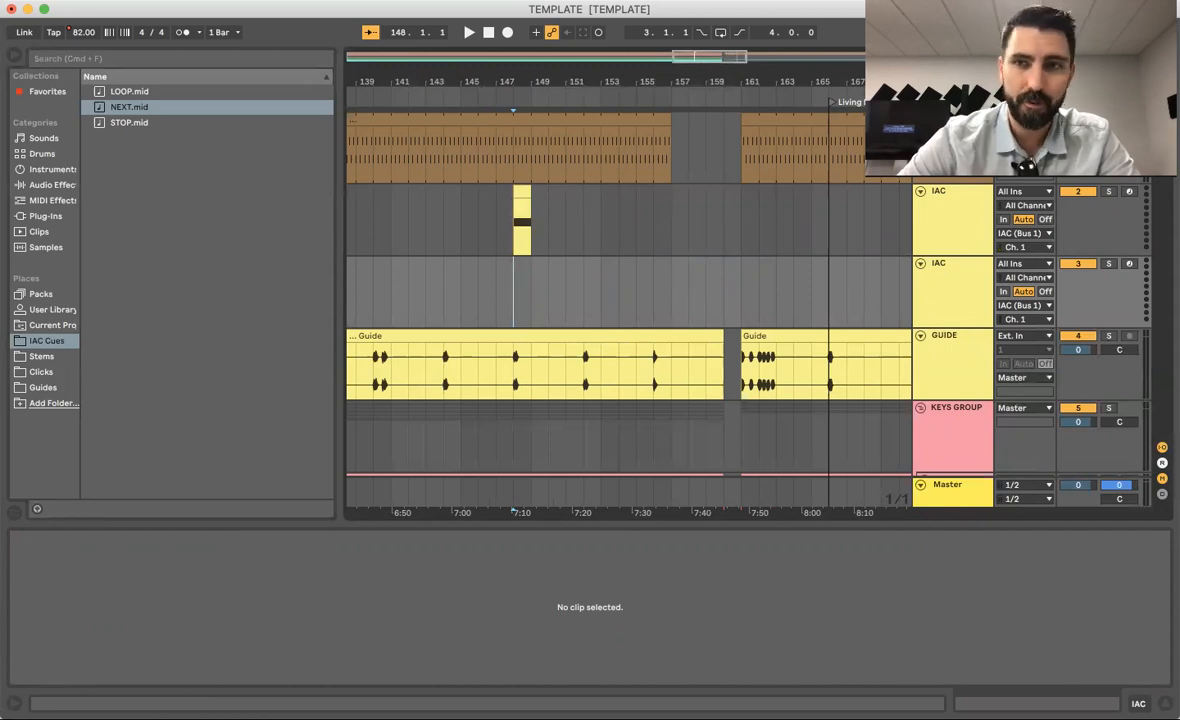
key("super+m")
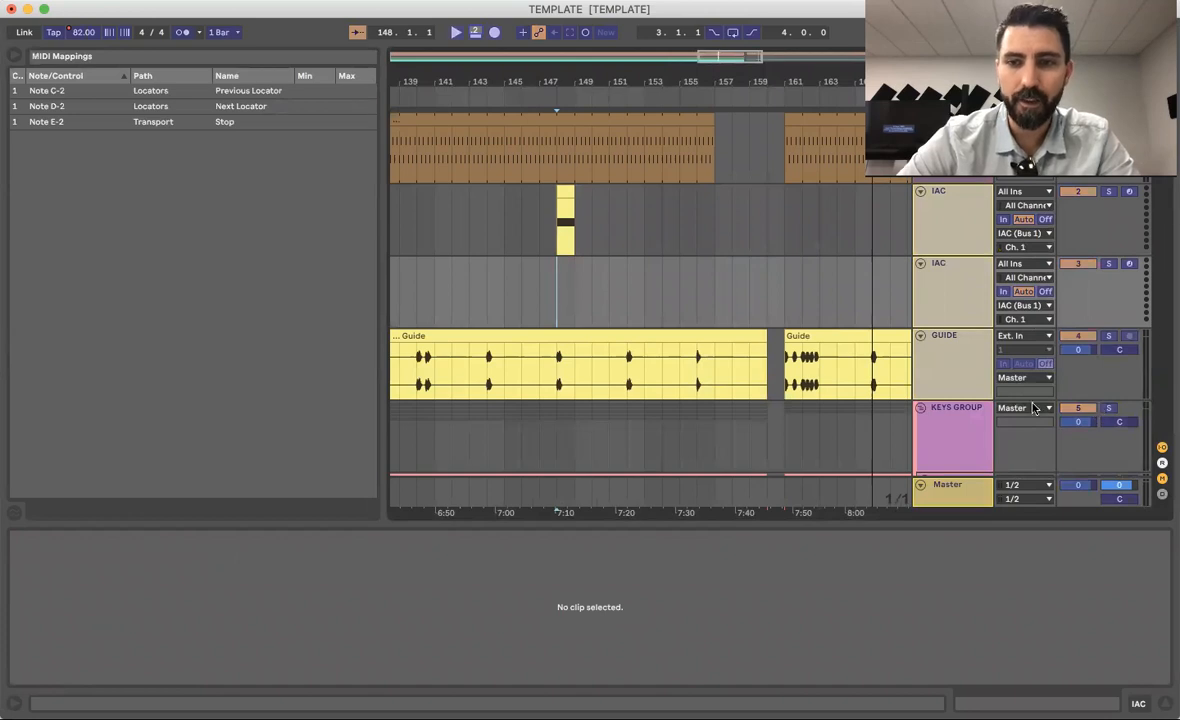
scroll(959, 414, "down", 4)
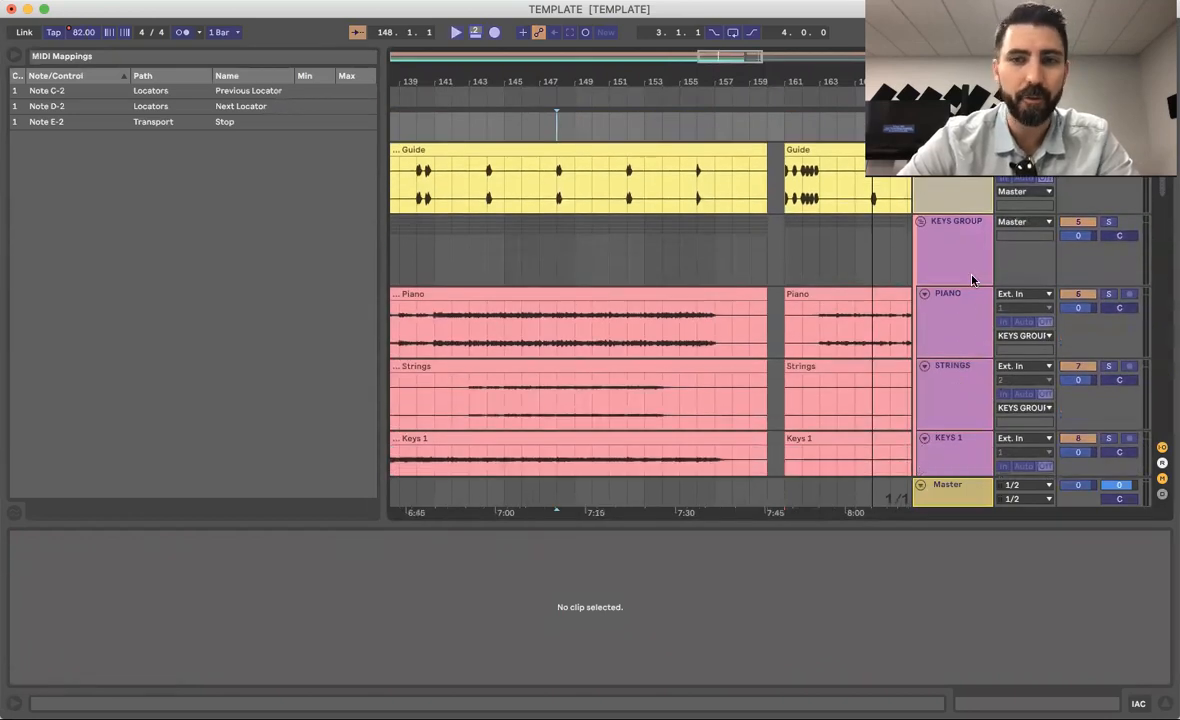
left_click(1088, 239)
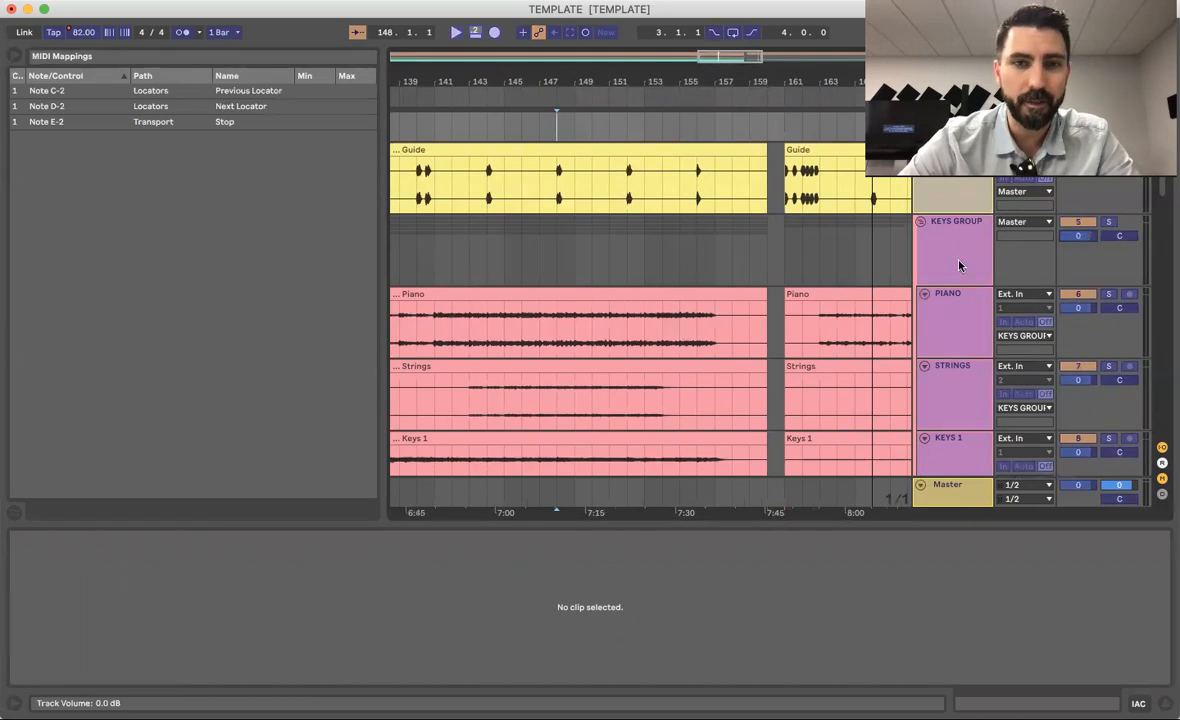
scroll(590, 250, "up", 5)
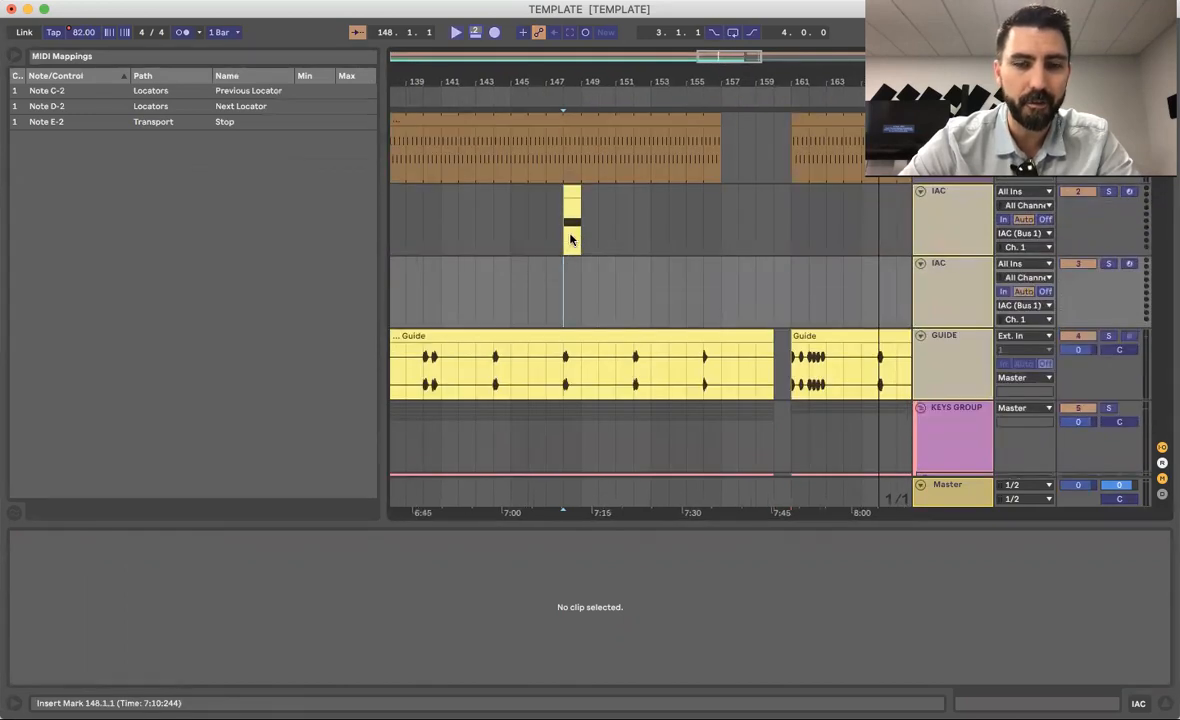
left_click(1079, 423)
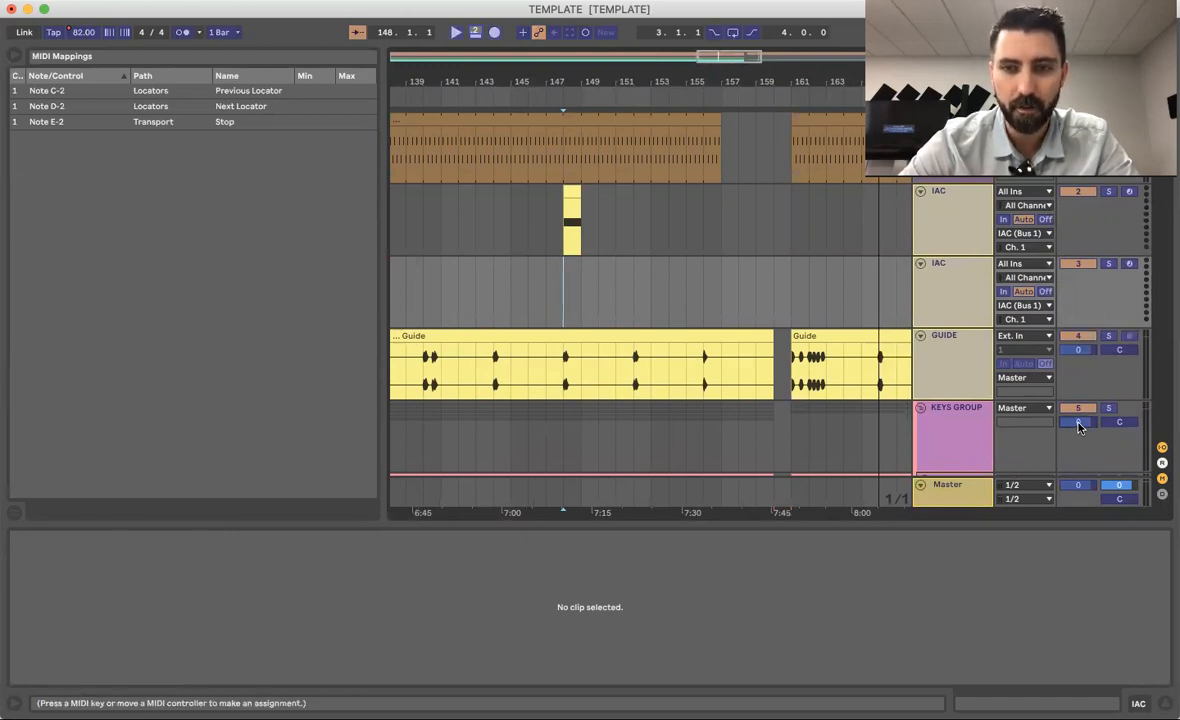
key("space")
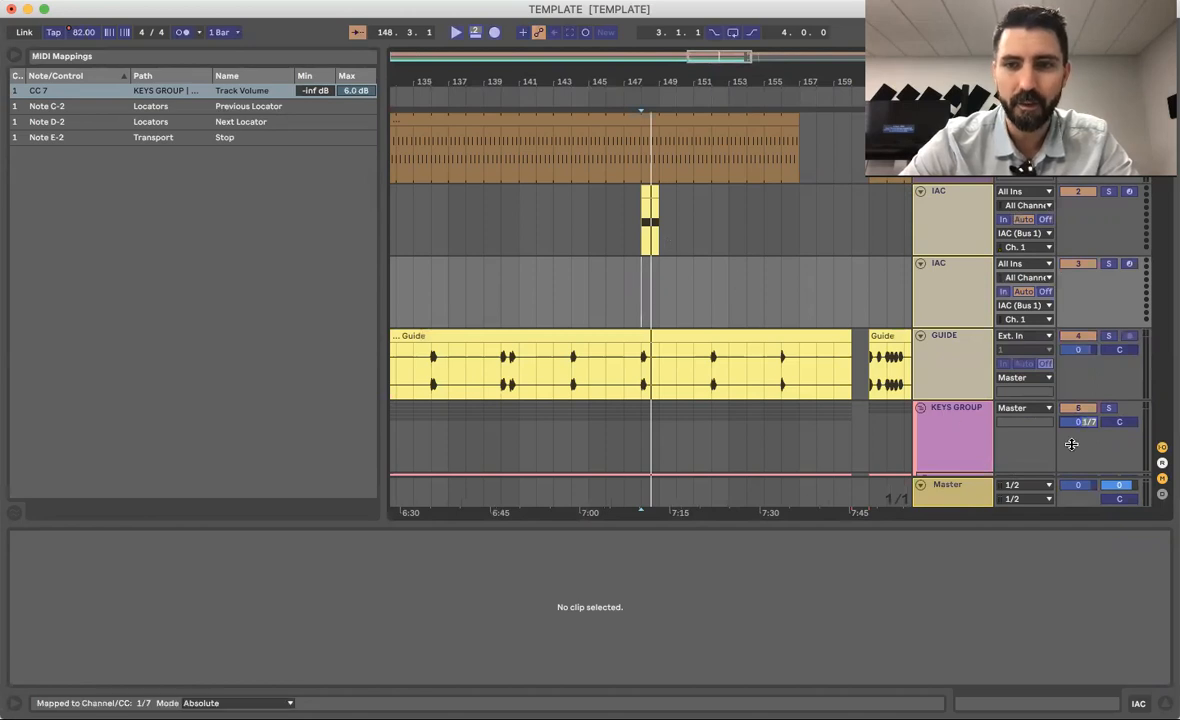
Step: Map the BASS GROUP track volume to CC 7 by playing the same IAC cue clip from bar 148
scroll(1071, 444, "down", 10)
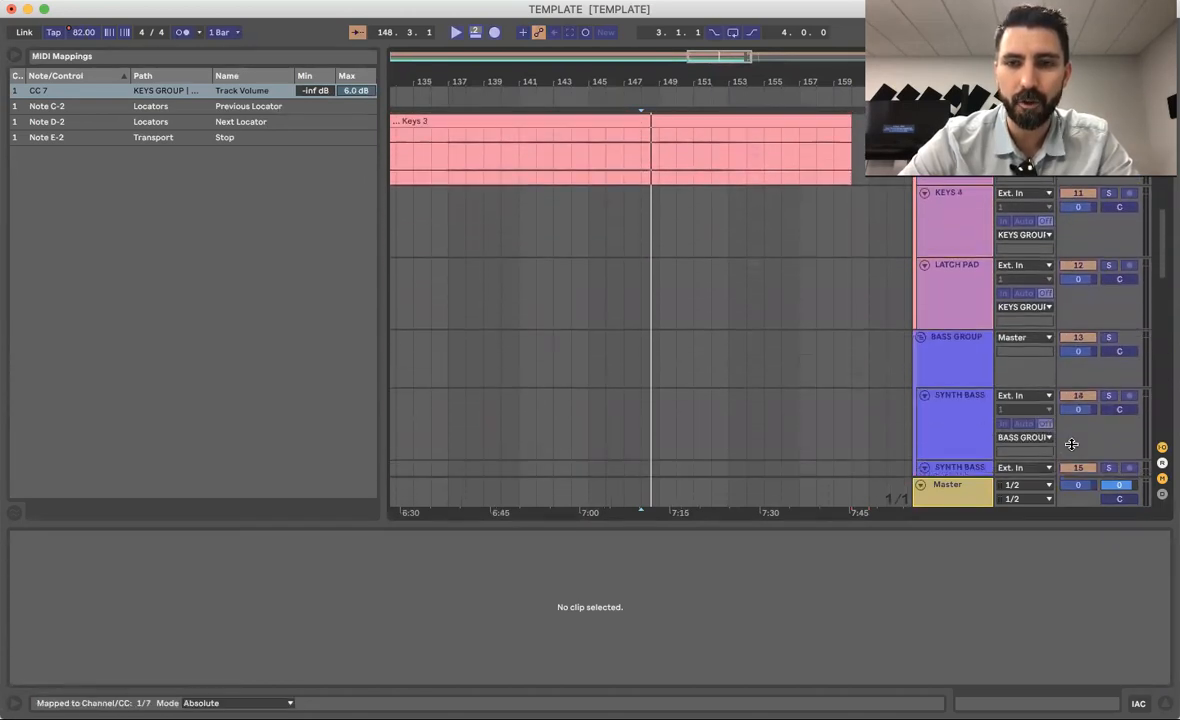
scroll(624, 193, "up", 10)
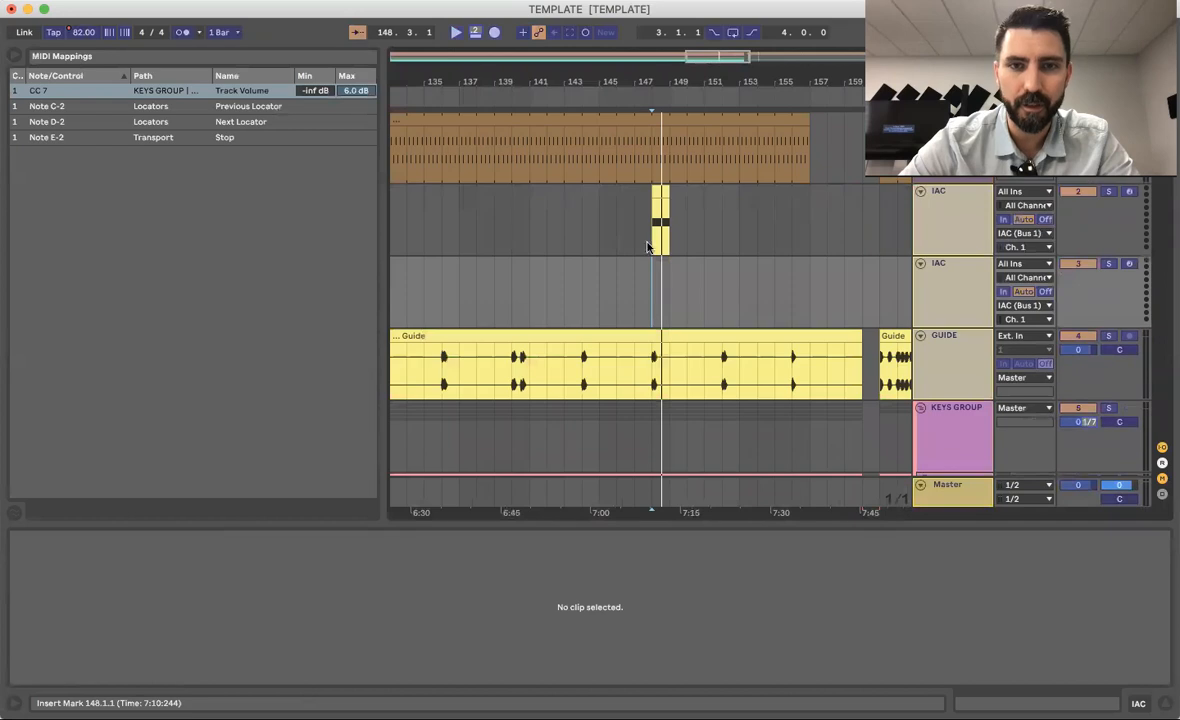
scroll(648, 296, "down", 10)
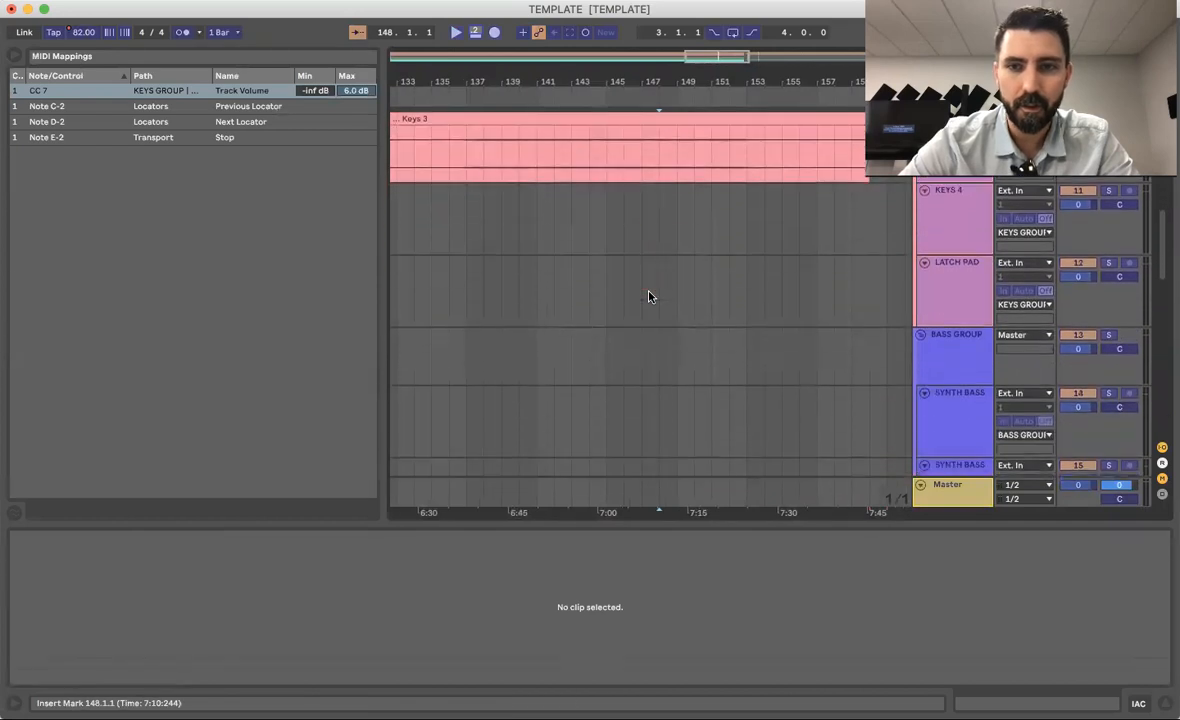
left_click(1081, 351)
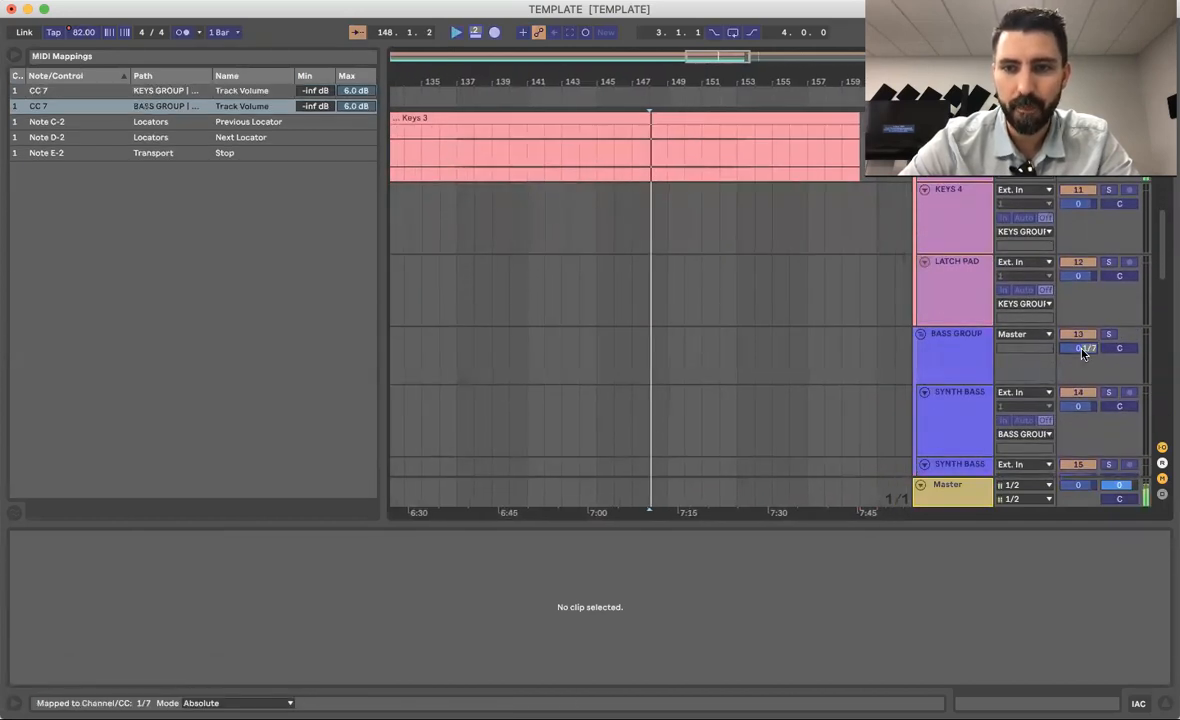
scroll(1081, 350, "down", 5)
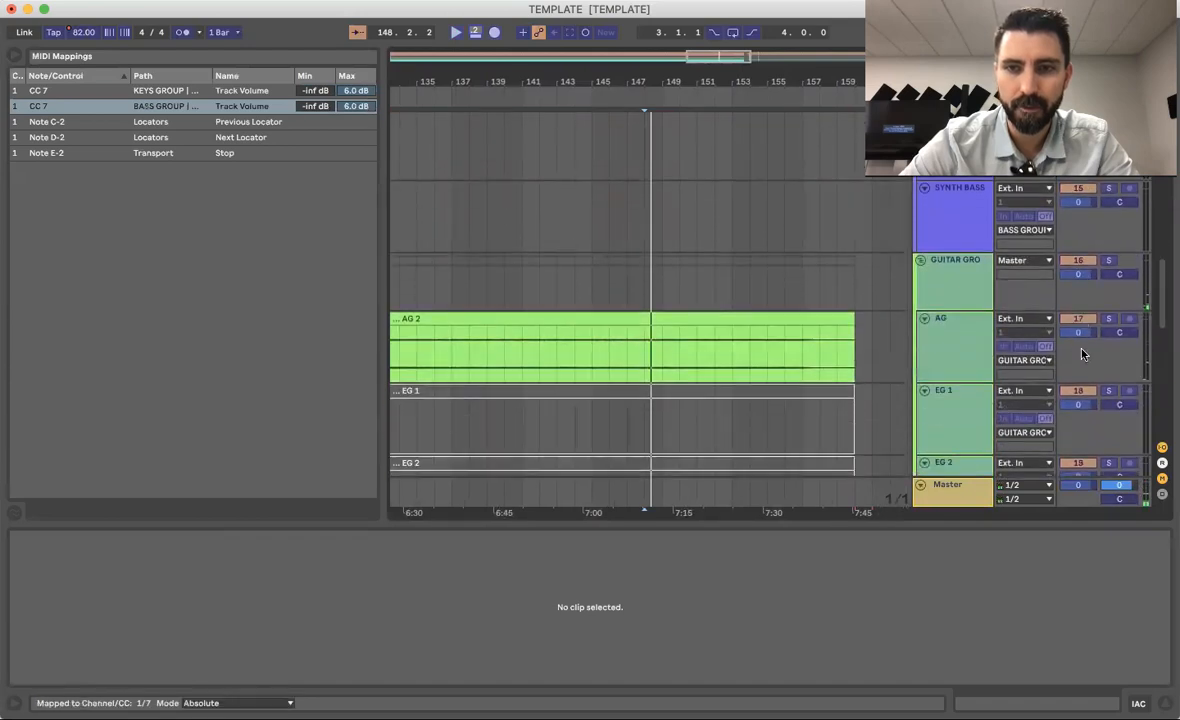
Step: Map the GUITAR GROUP track volume to CC 7 by playing the IAC cue clip from bar 148
scroll(1081, 349, "down", 2)
left_click(643, 240)
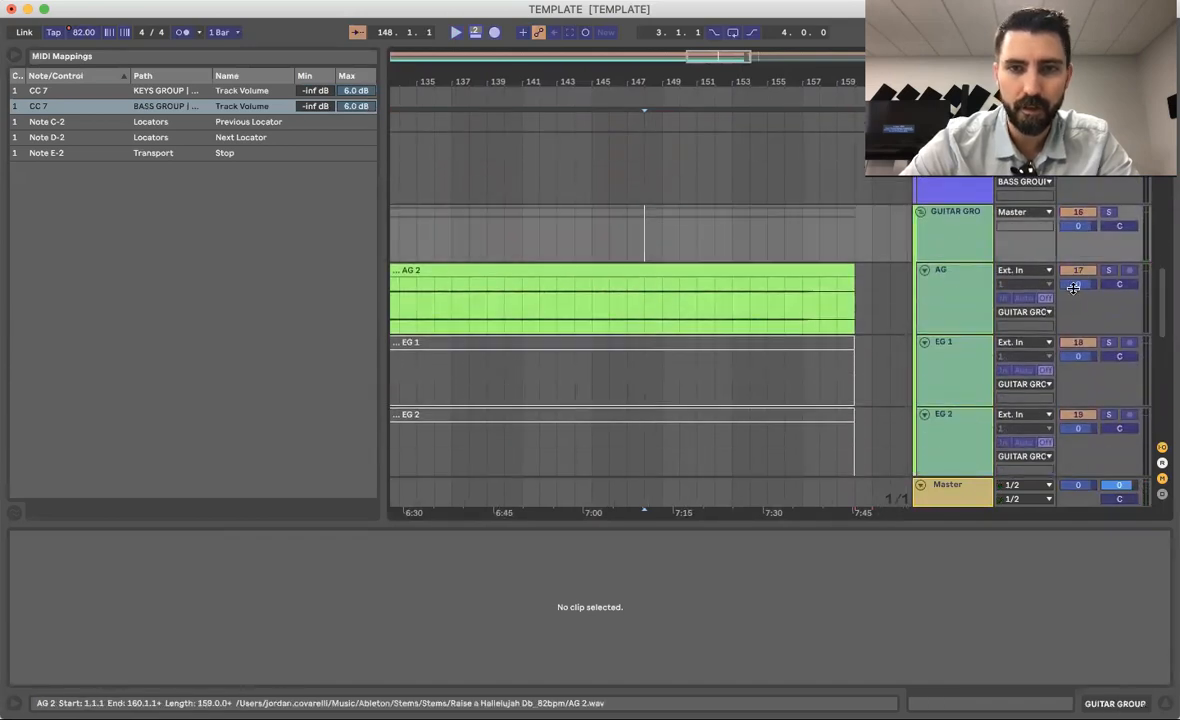
left_click(1078, 229)
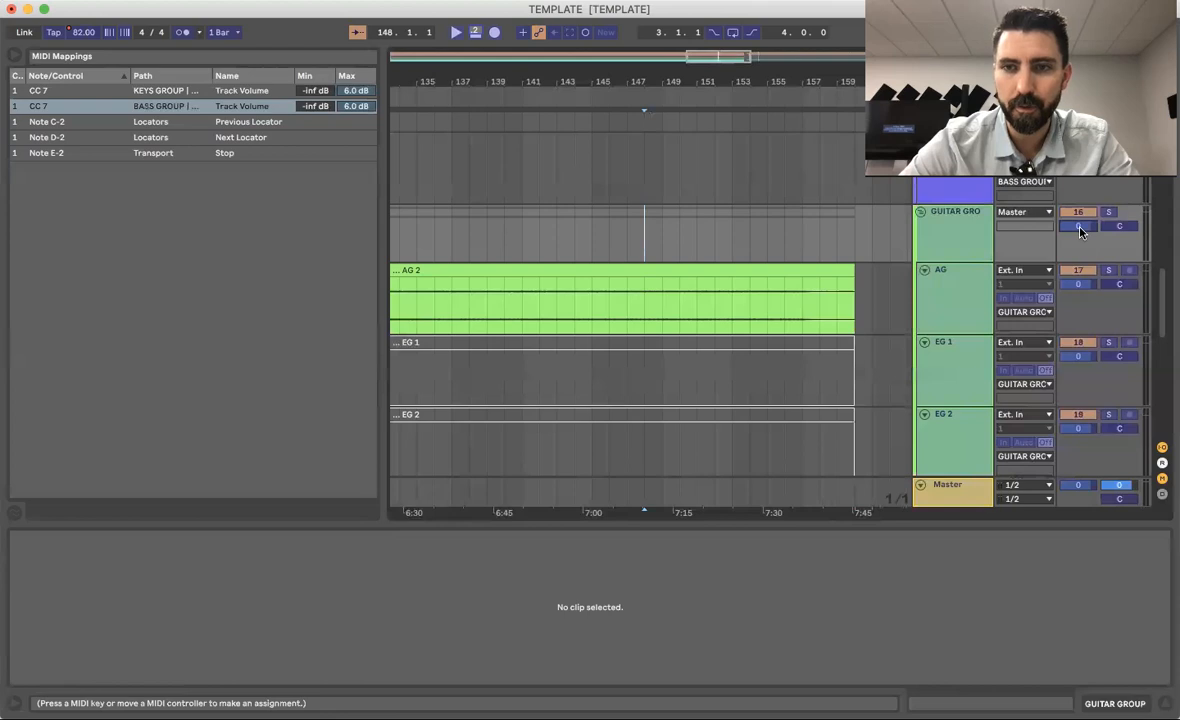
Step: Map the PERC GROUP track volume to CC 7 by playing the IAC cue clip from bar 148
scroll(666, 170, "up", 5)
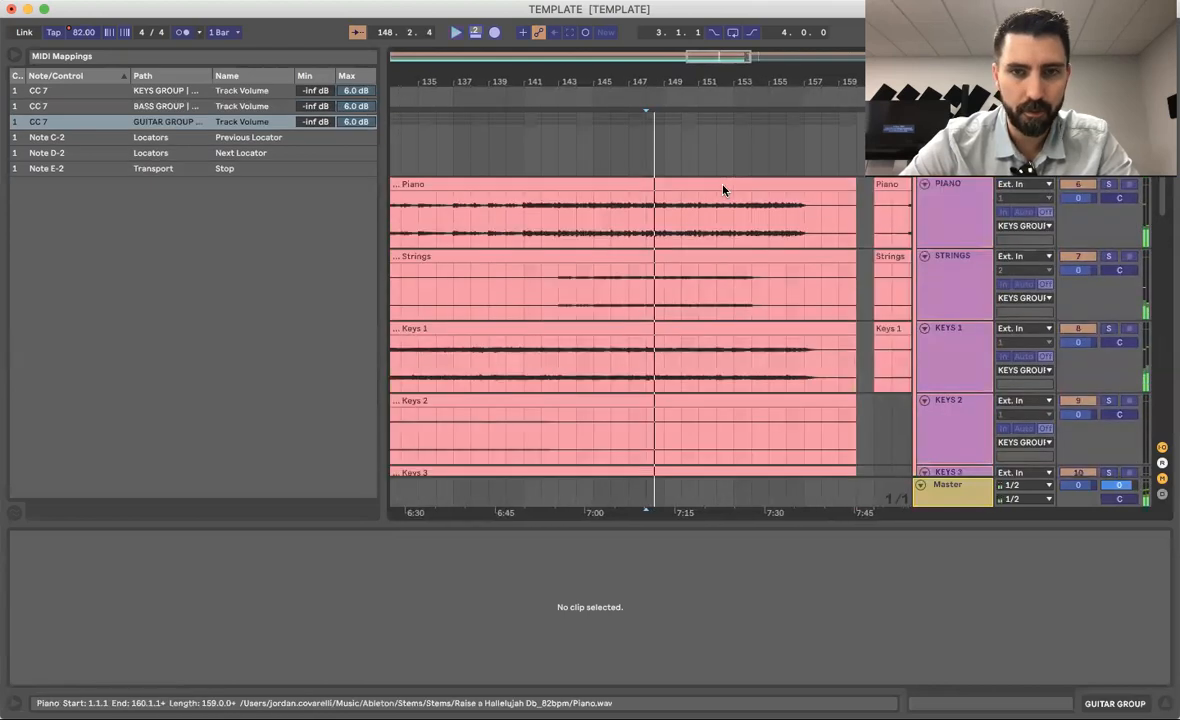
scroll(724, 190, "up", 5)
scroll(646, 308, "down", 10)
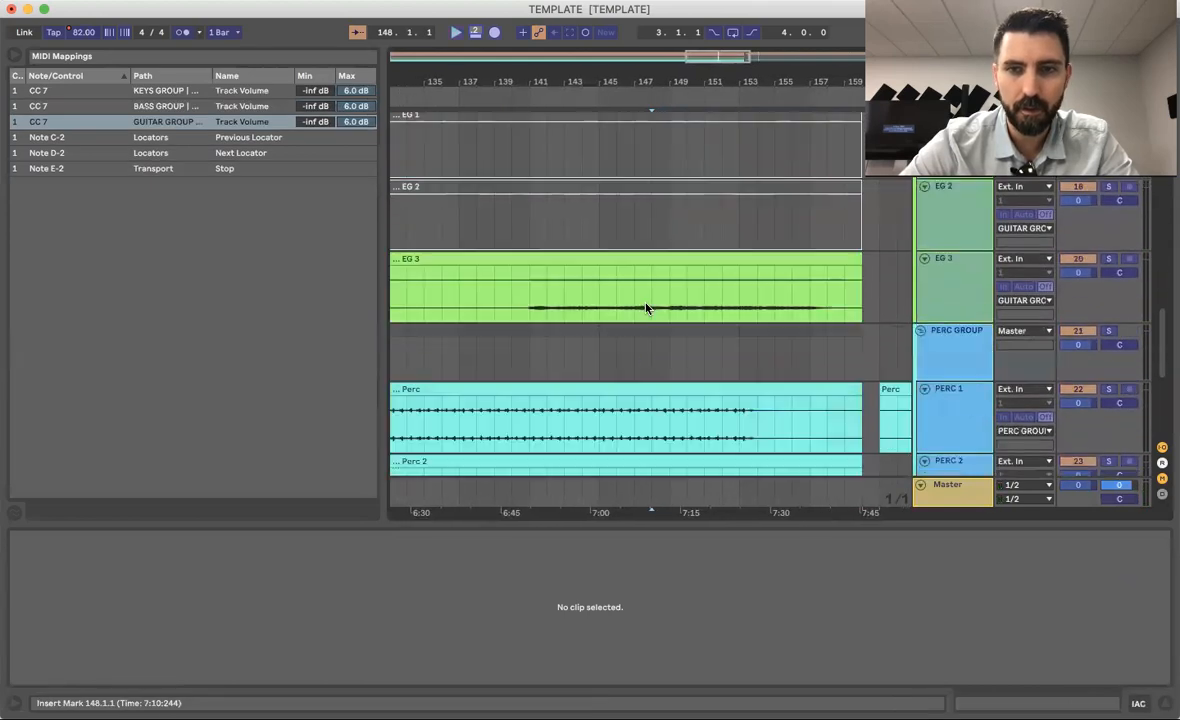
left_click(1079, 211)
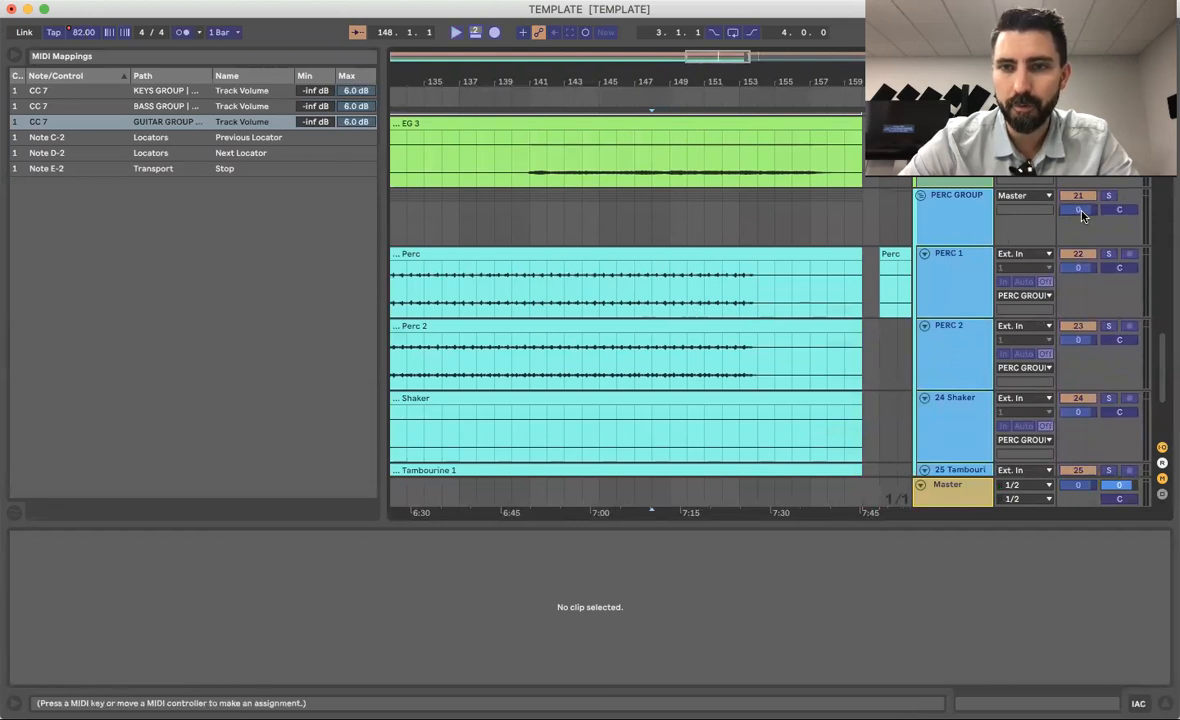
key("space")
key("space")
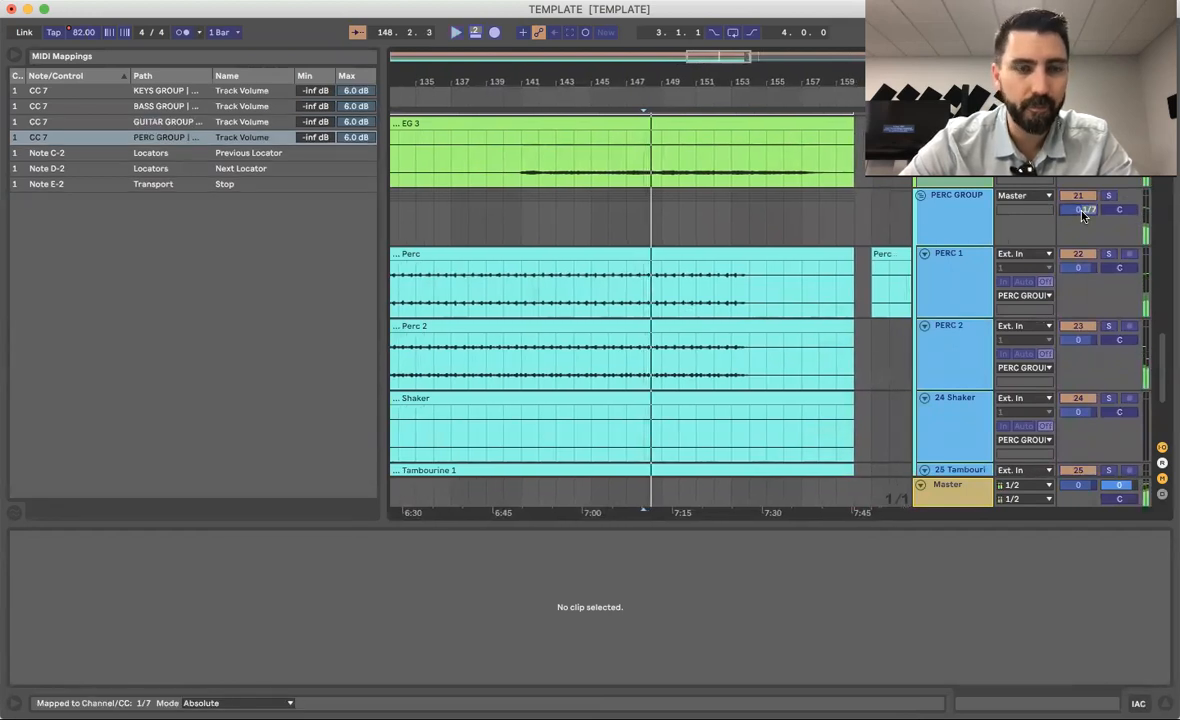
Step: Leave MIDI mapping mode and play the arrangement from bar 146 to check the fade-out on the group tracks
scroll(675, 226, "up", 10)
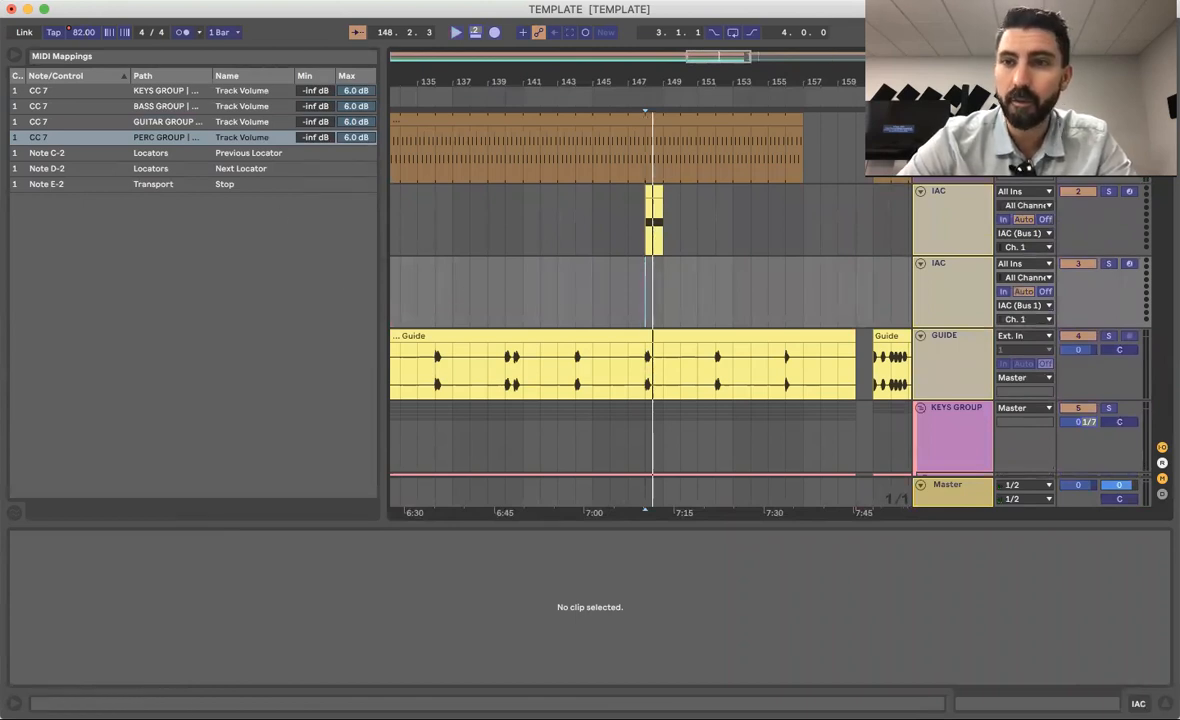
key("super+m")
left_click(564, 296)
key("space")
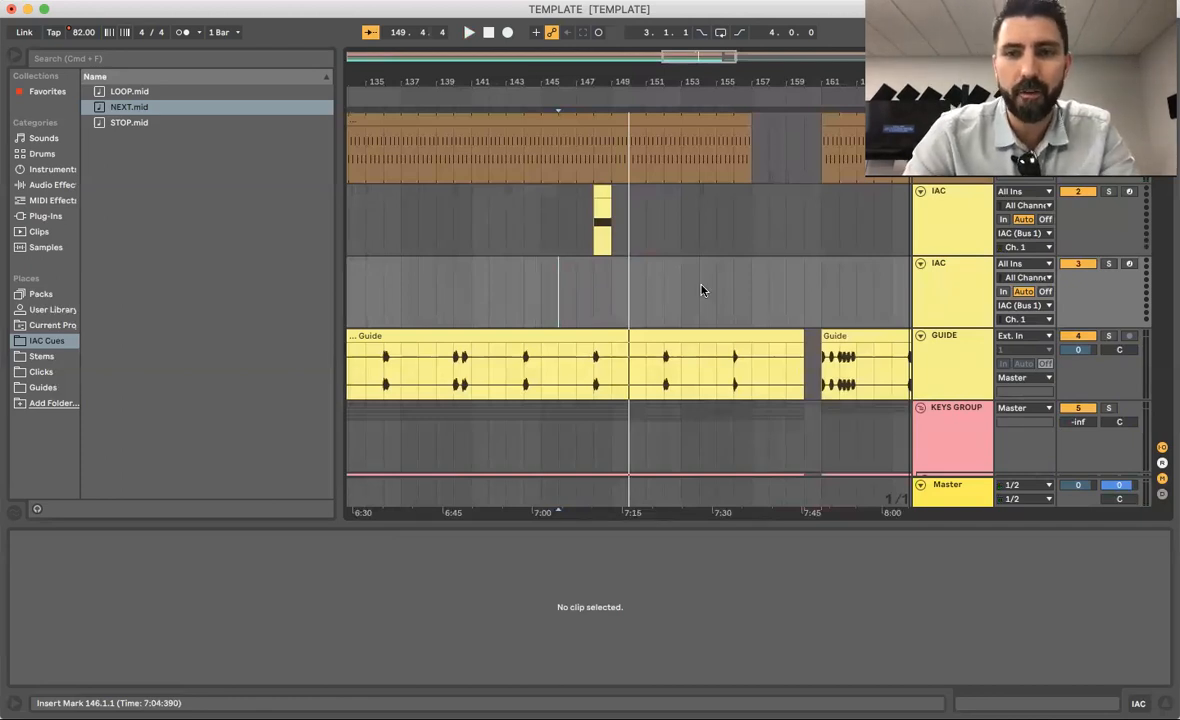
scroll(711, 292, "down", 5)
scroll(711, 292, "up", 5)
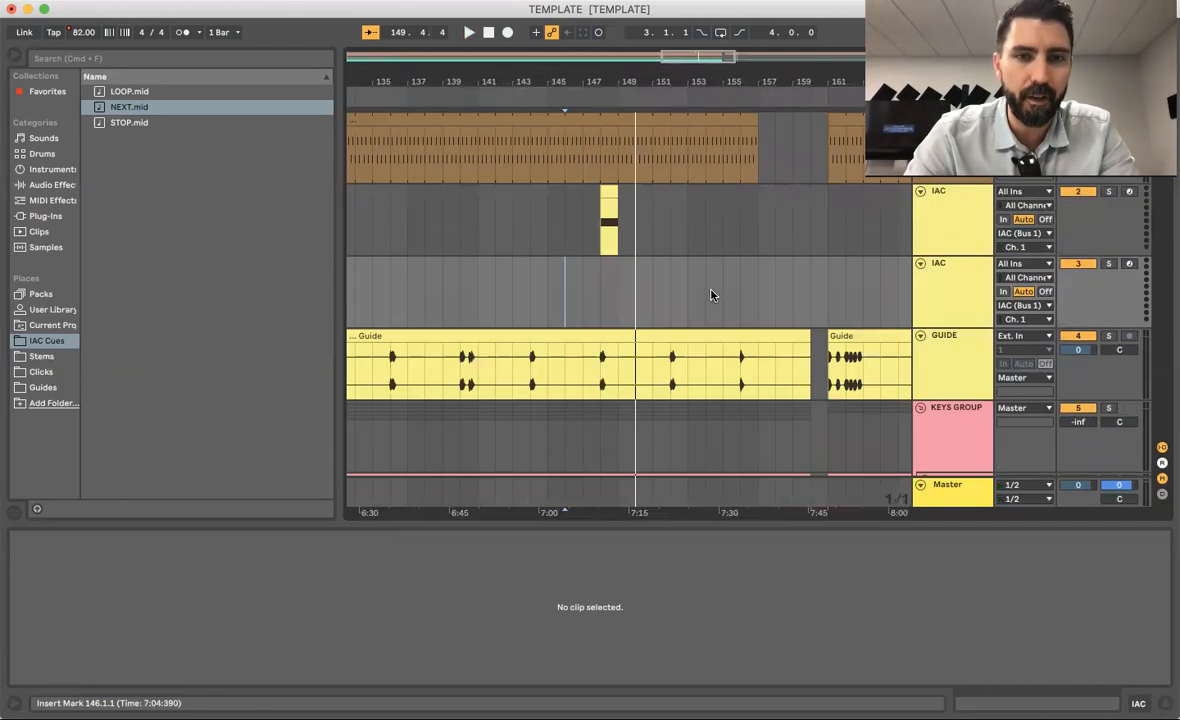
Step: Export the IAC cue clip at bar 148 as a MIDI clip named "Fade OUT" in the IAC Cues folder
left_click(609, 192)
right_click(609, 192)
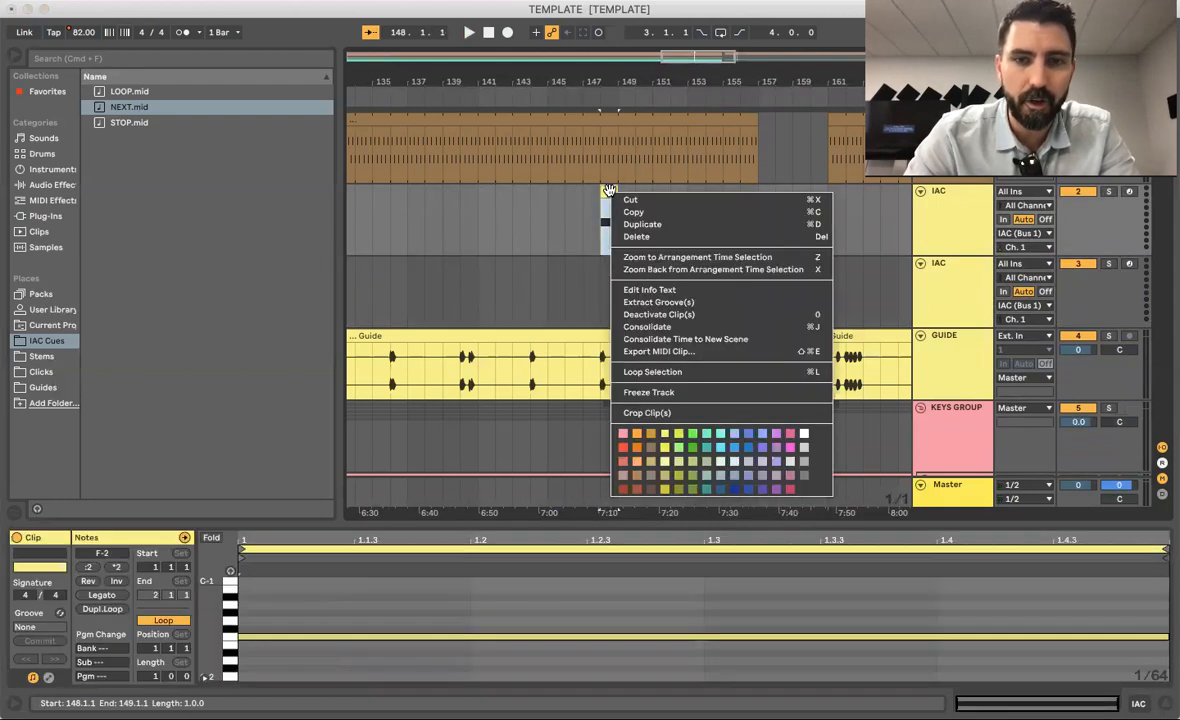
left_click(647, 352)
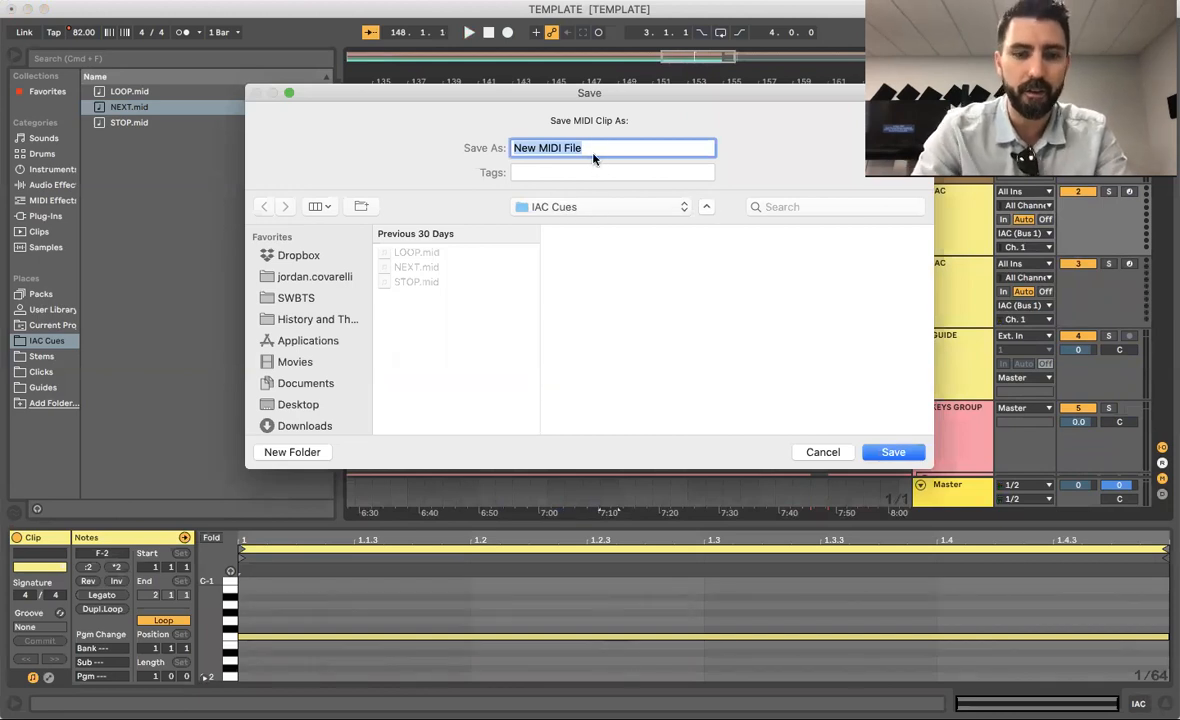
type("Fa")
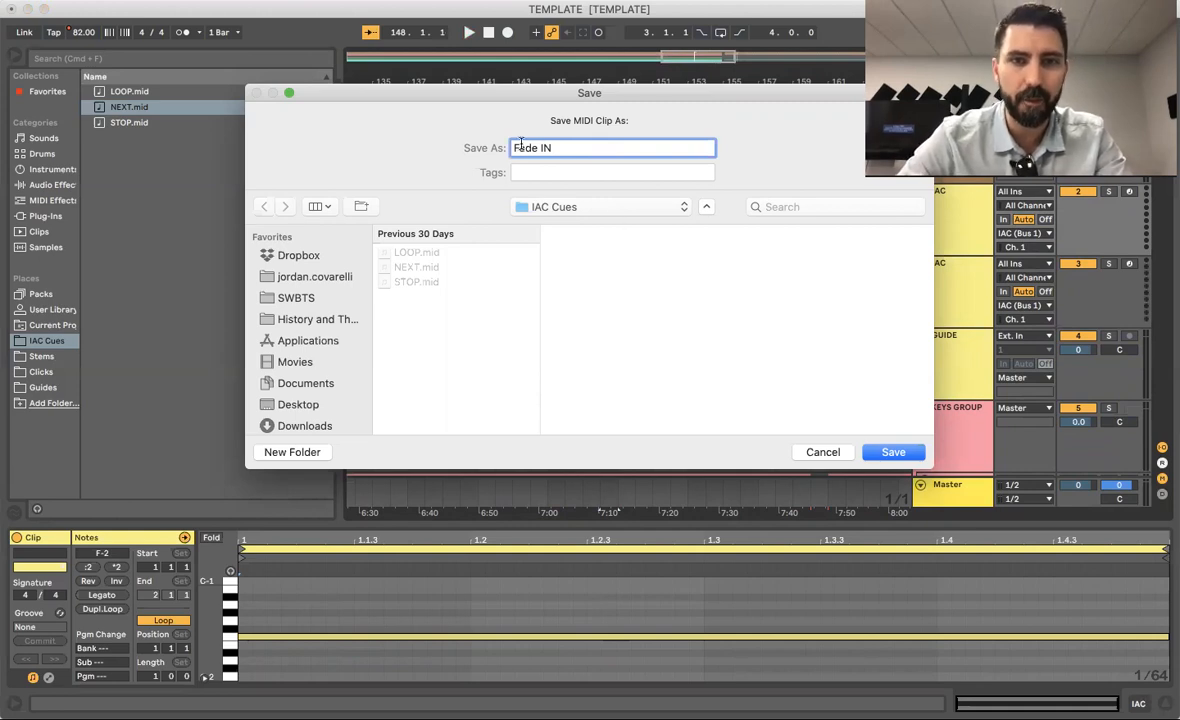
type("de IN")
key("BackSpace")
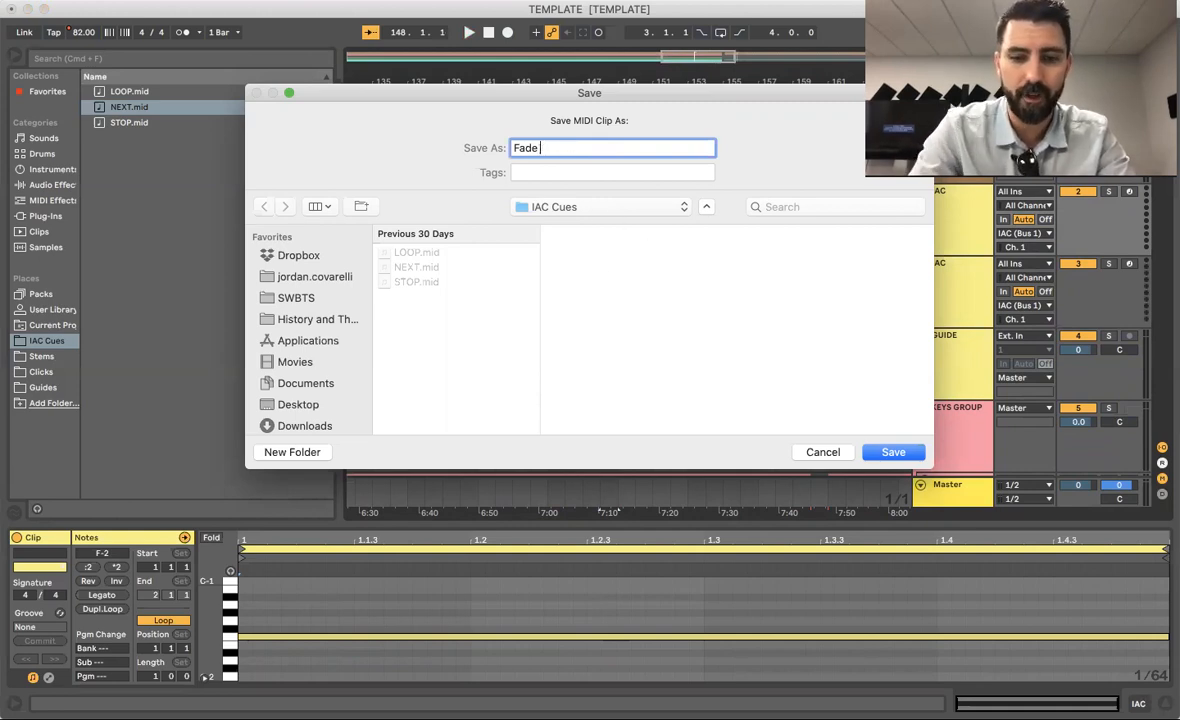
left_click(904, 455)
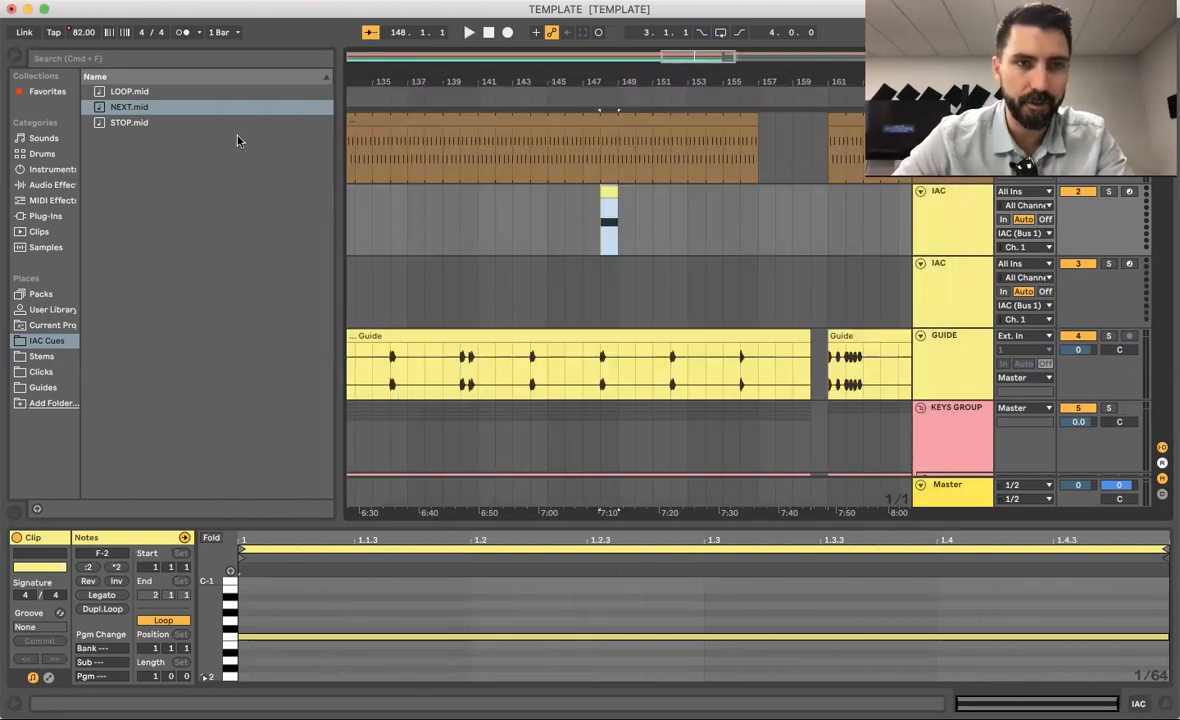
left_click(600, 288)
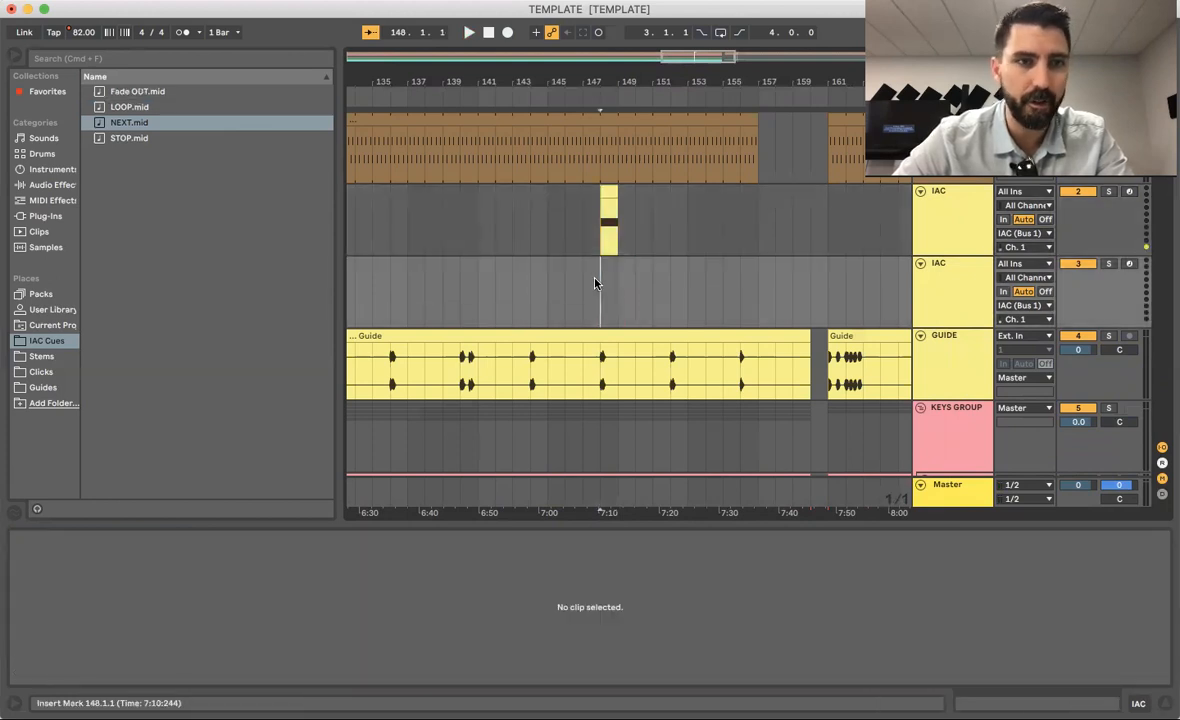
Step: Try a partial fade by raising the end point of the cue clip's volume envelope, and undo that change
left_click(608, 195)
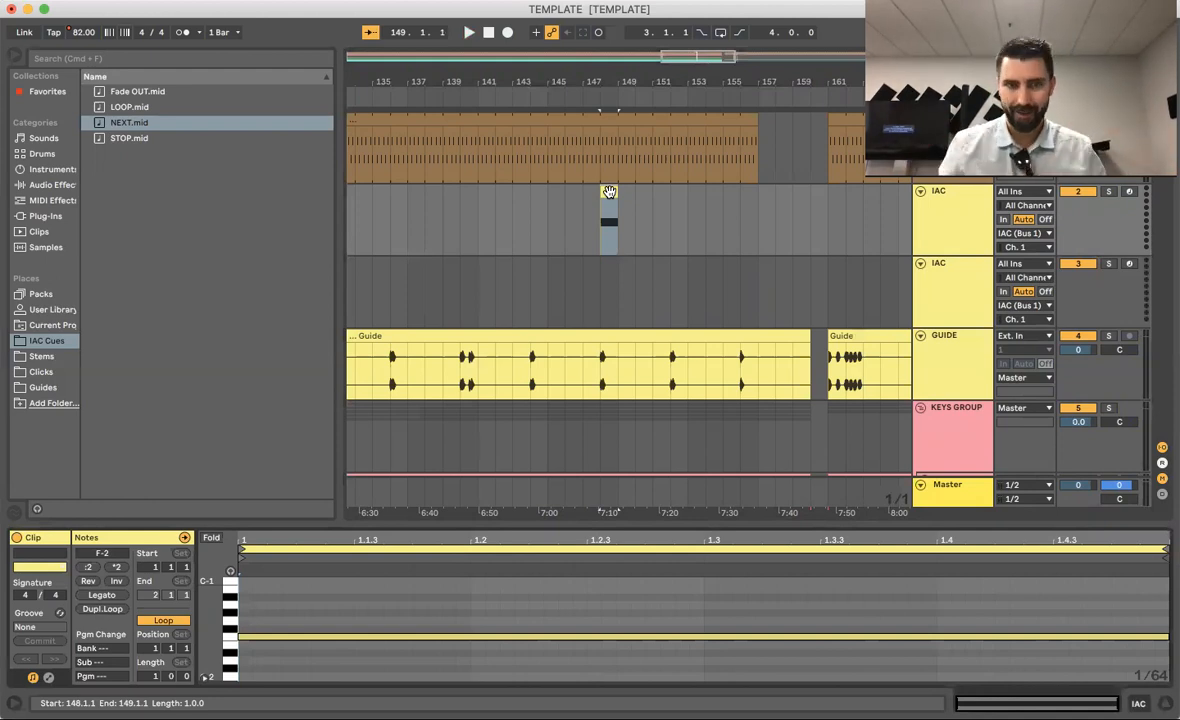
left_click(609, 191)
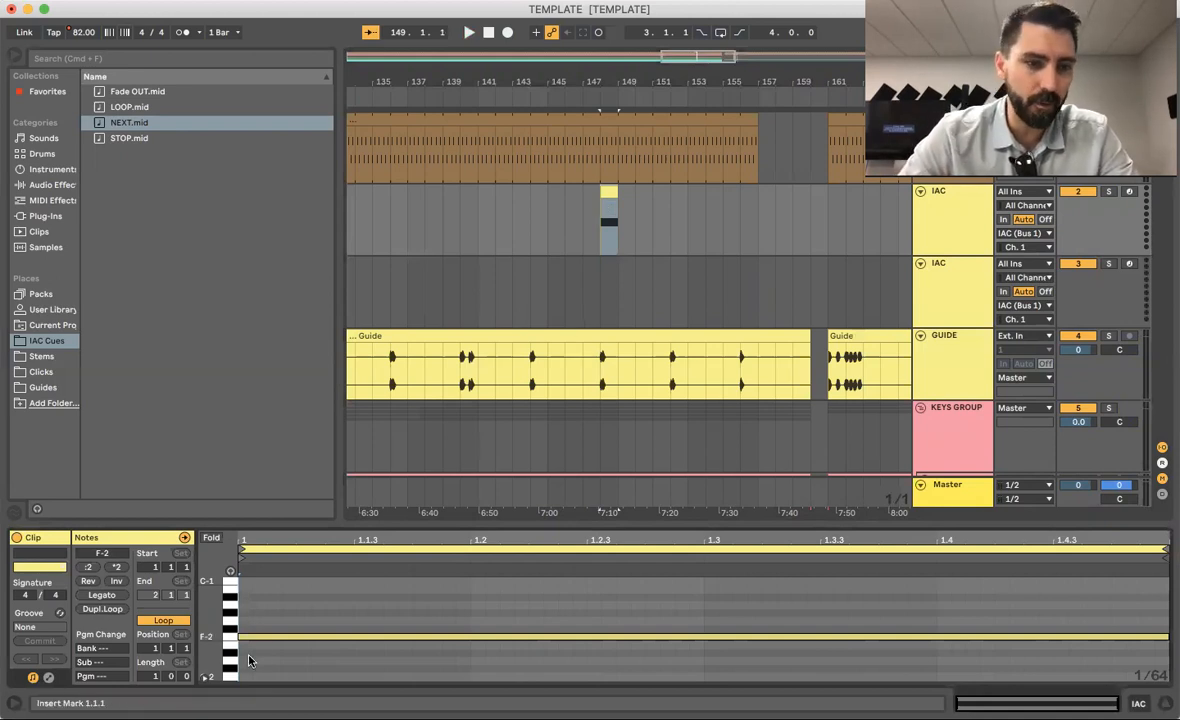
left_click(48, 678)
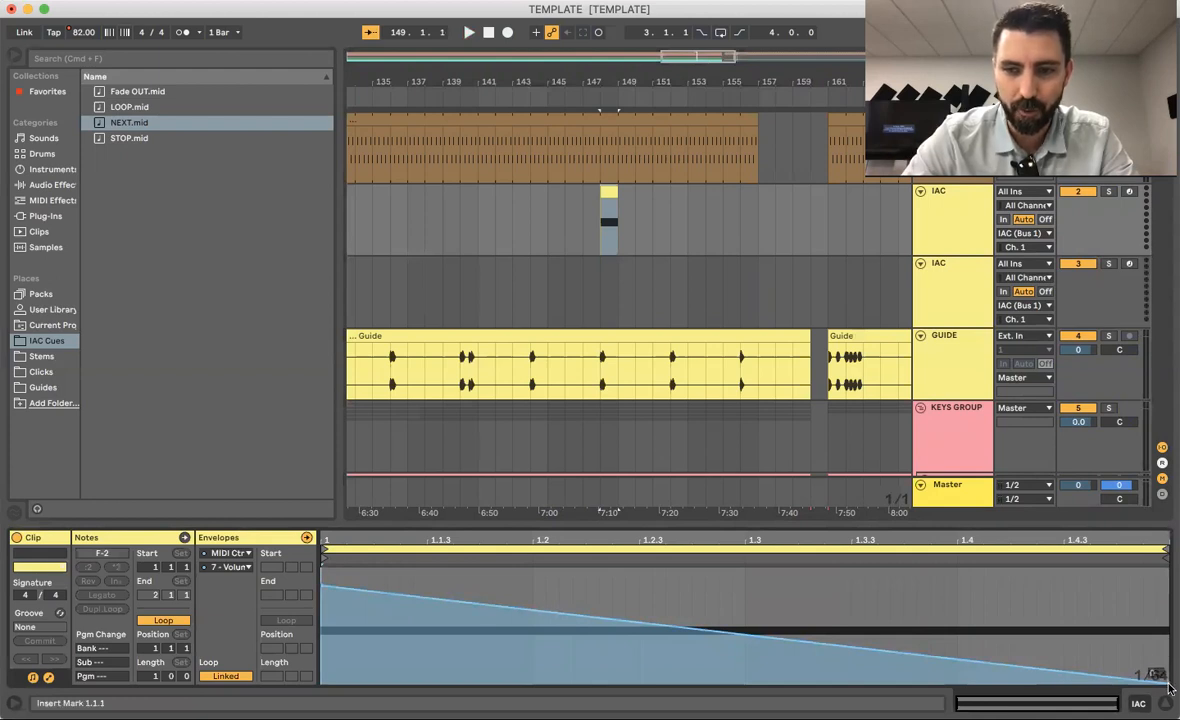
left_click_drag(1168, 684, 1168, 648)
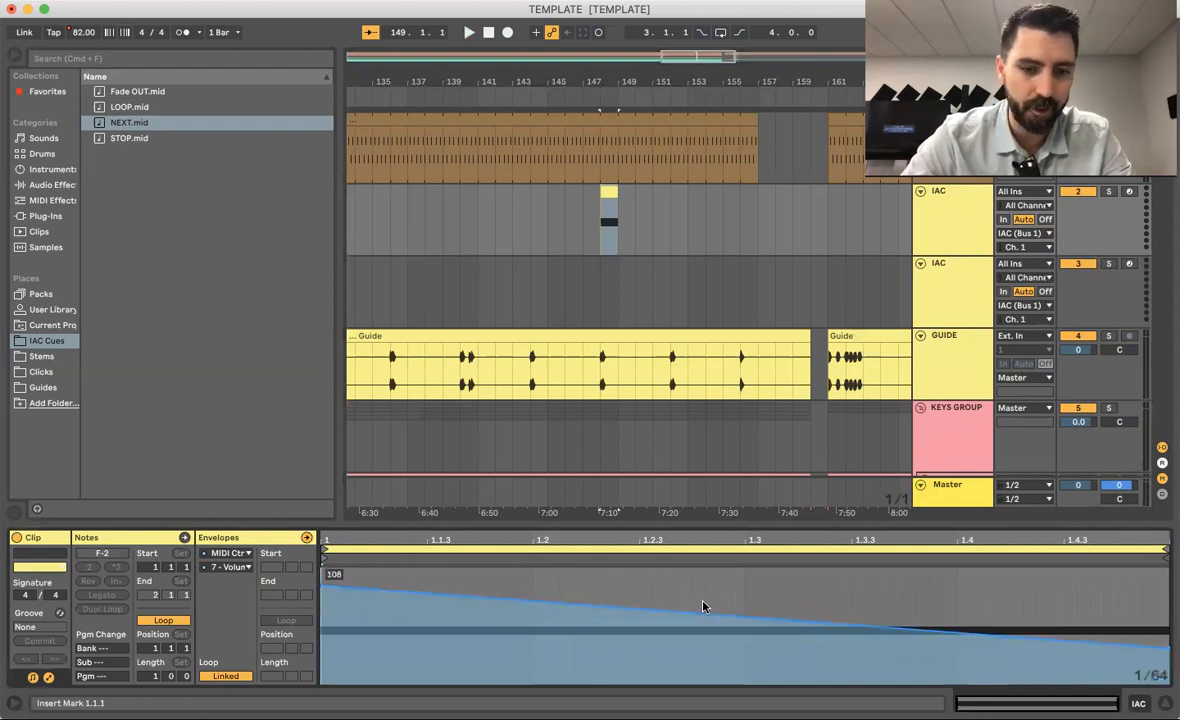
key("super+z")
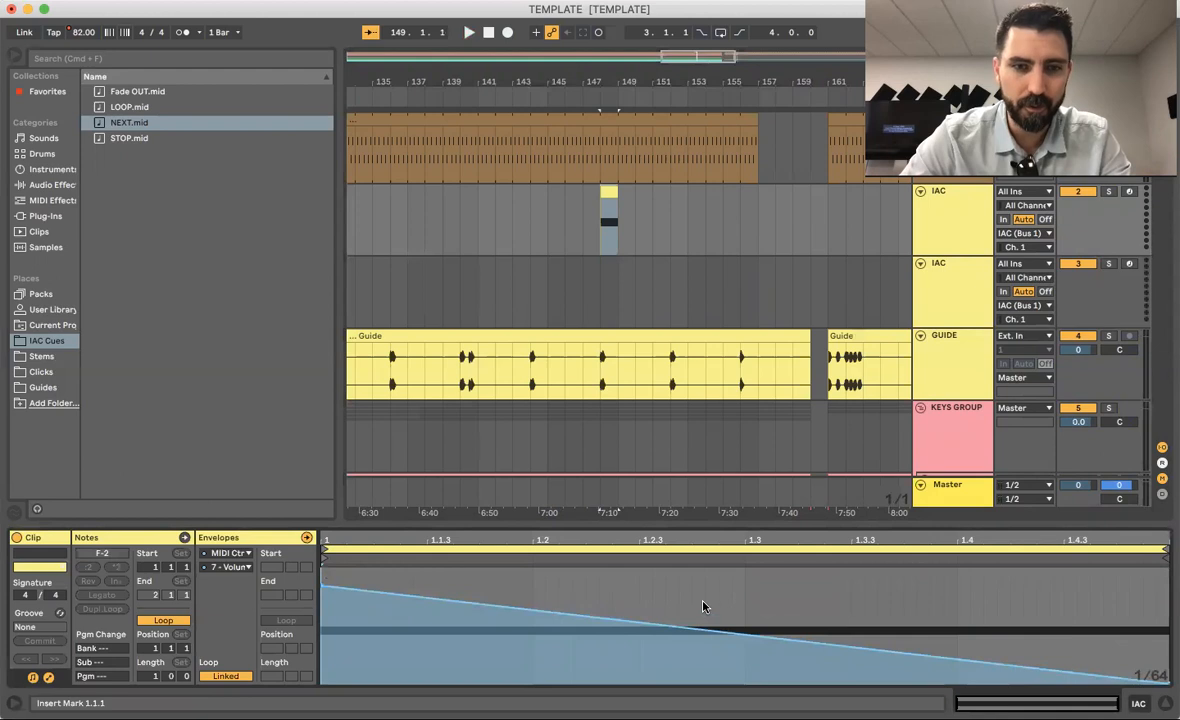
left_click(50, 678)
left_click(670, 225)
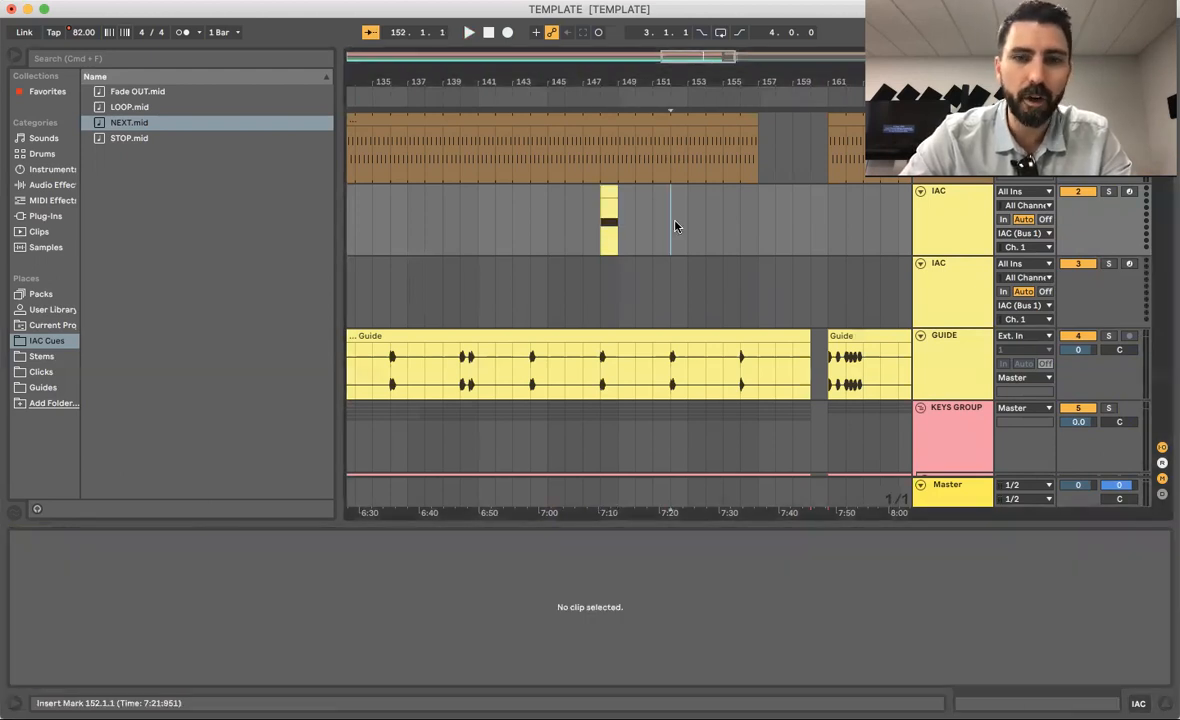
Step: Reshape the cue clip's CC 7 volume envelope as a rising ramp from 0 at the start to 108 at the end
left_click(608, 193)
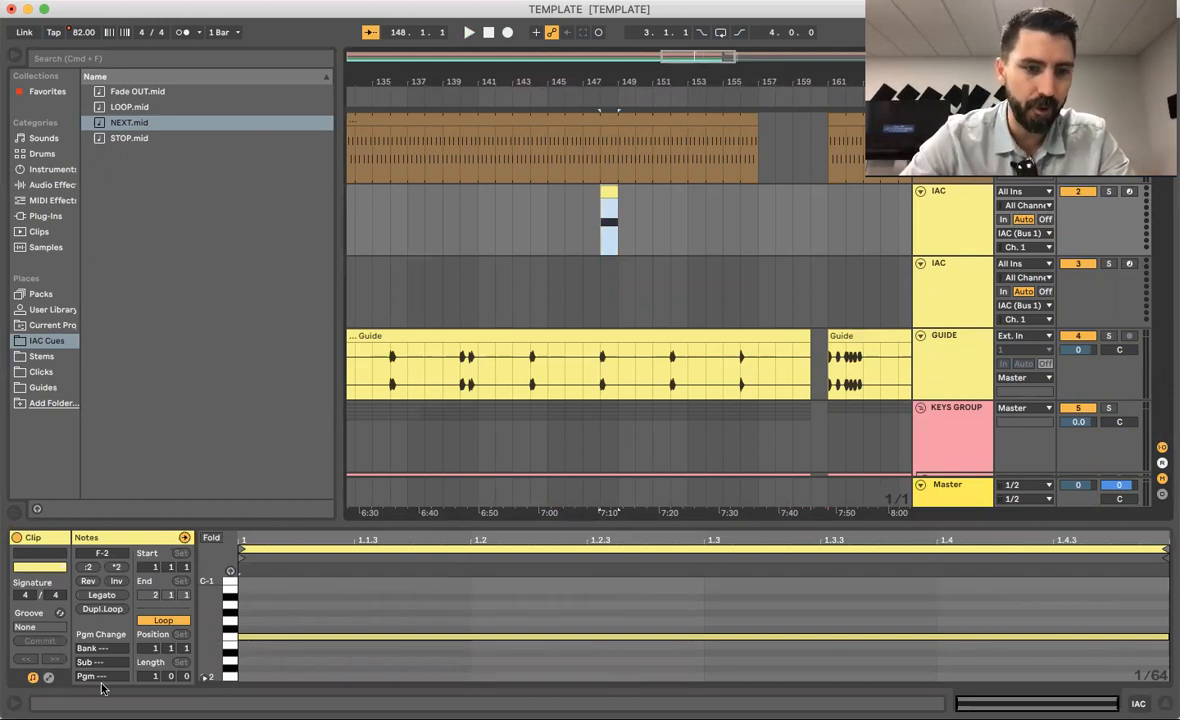
left_click(47, 679)
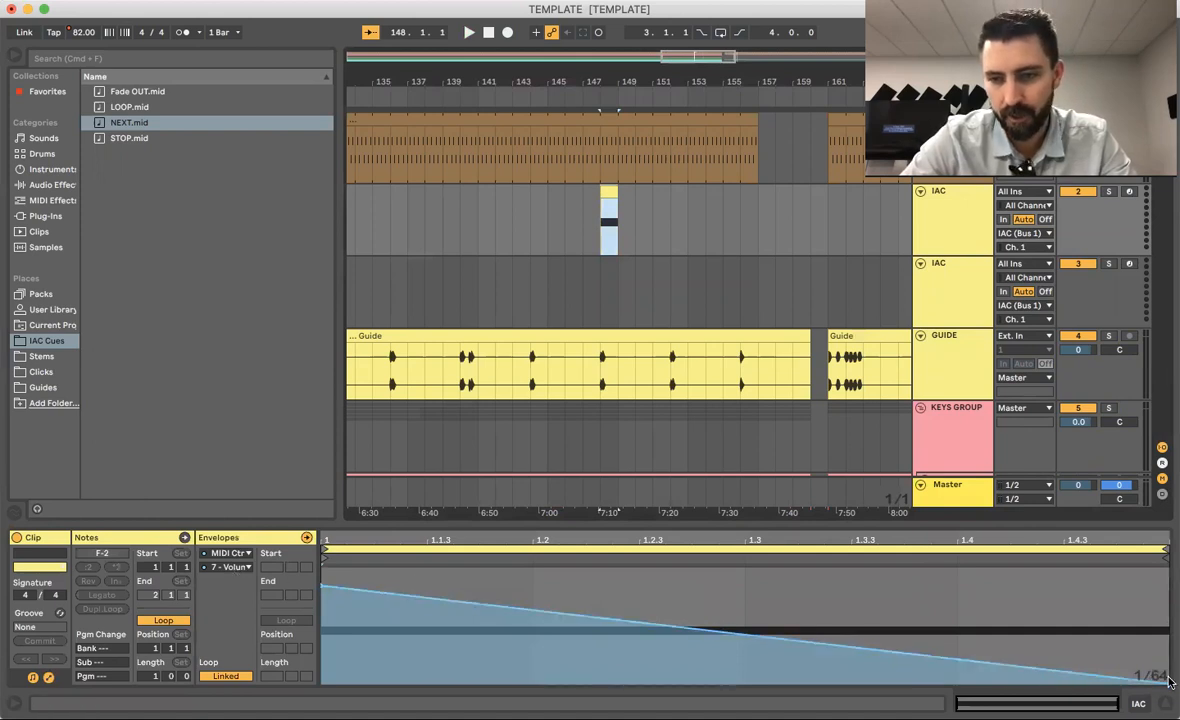
left_click_drag(1165, 678, 1165, 577)
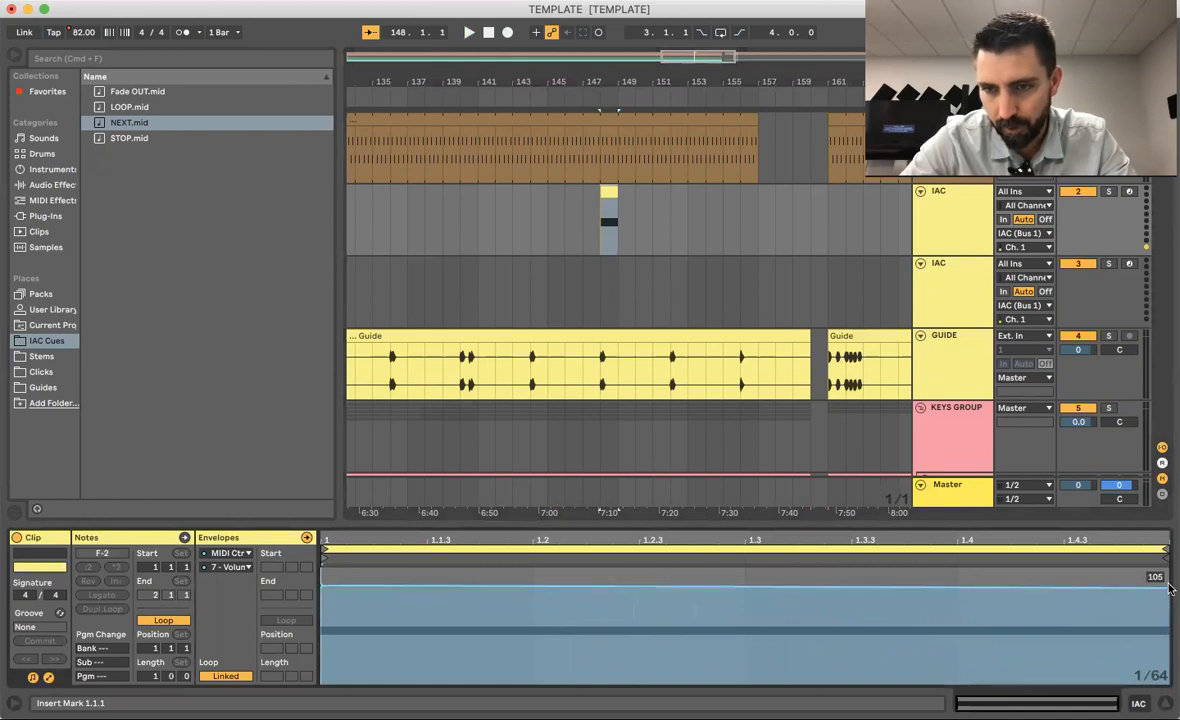
left_click_drag(1168, 589, 1168, 585)
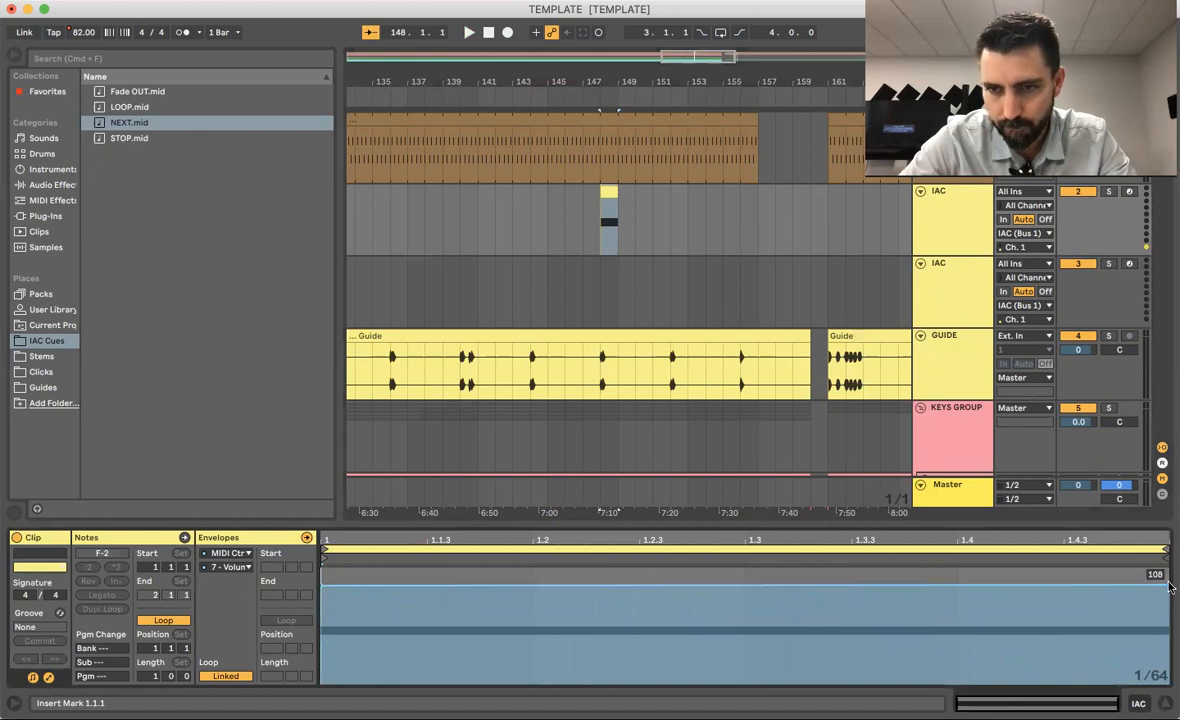
left_click_drag(326, 586, 480, 682)
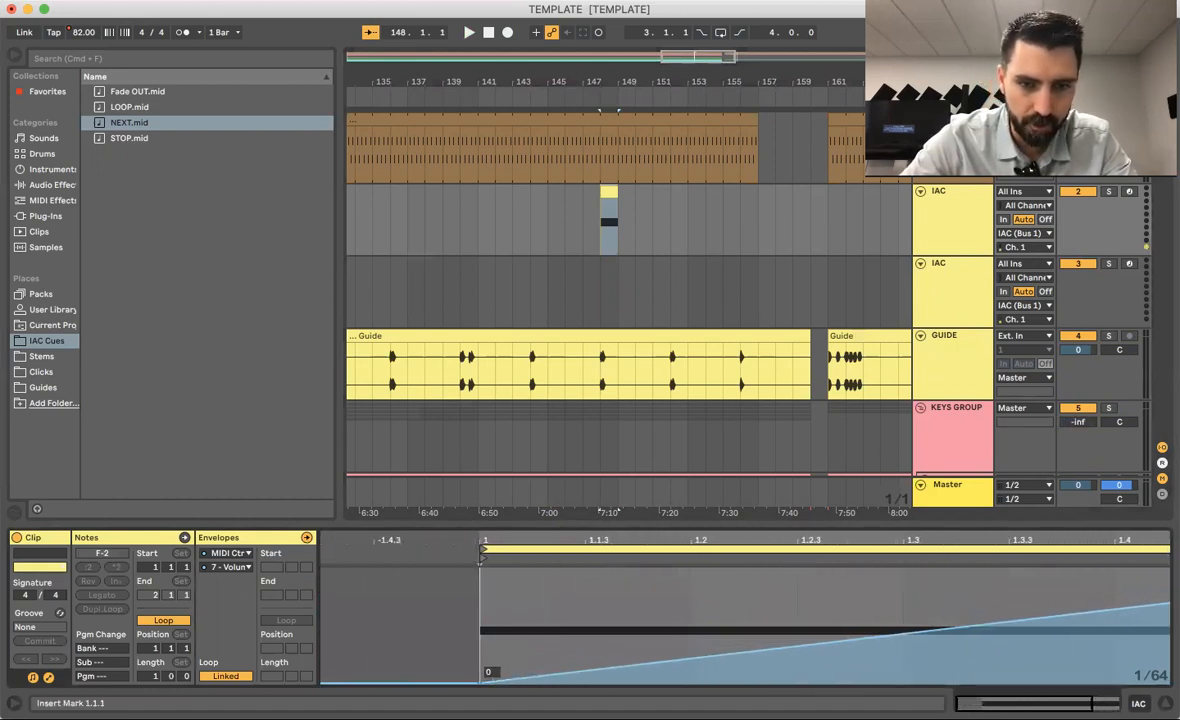
Step: Play the arrangement from bar 147 through the cue clip to check the fade-in on the group tracks
left_click(600, 310)
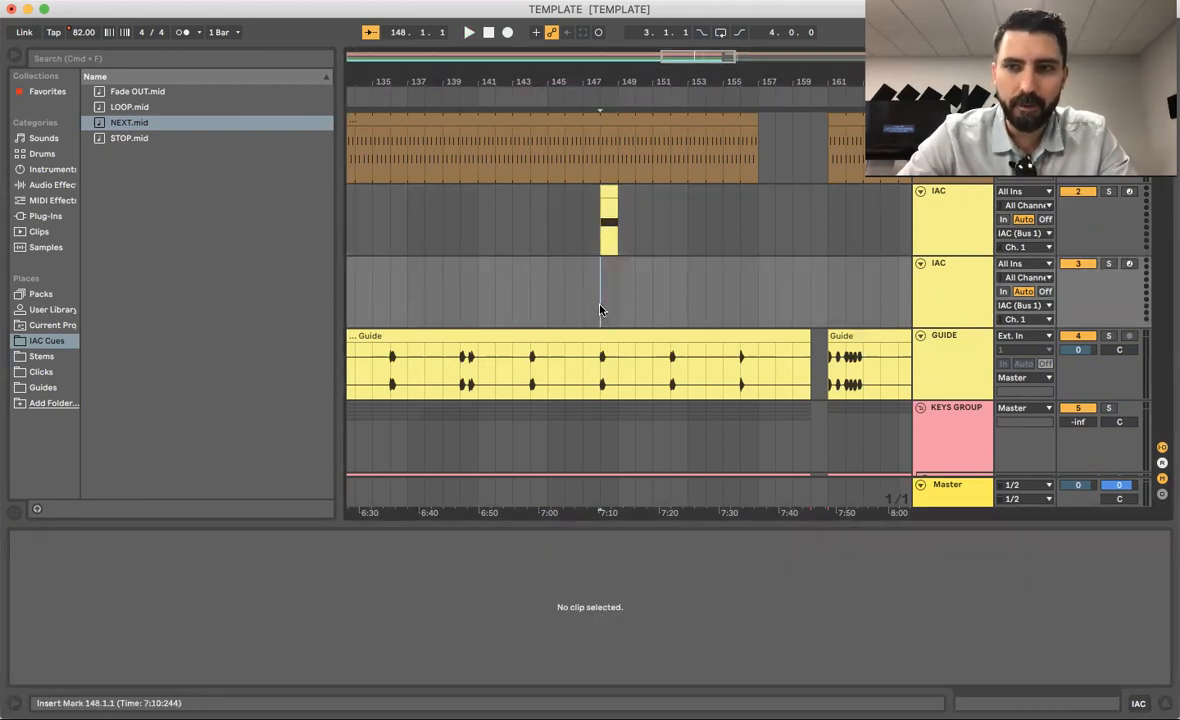
key("Left")
key("space")
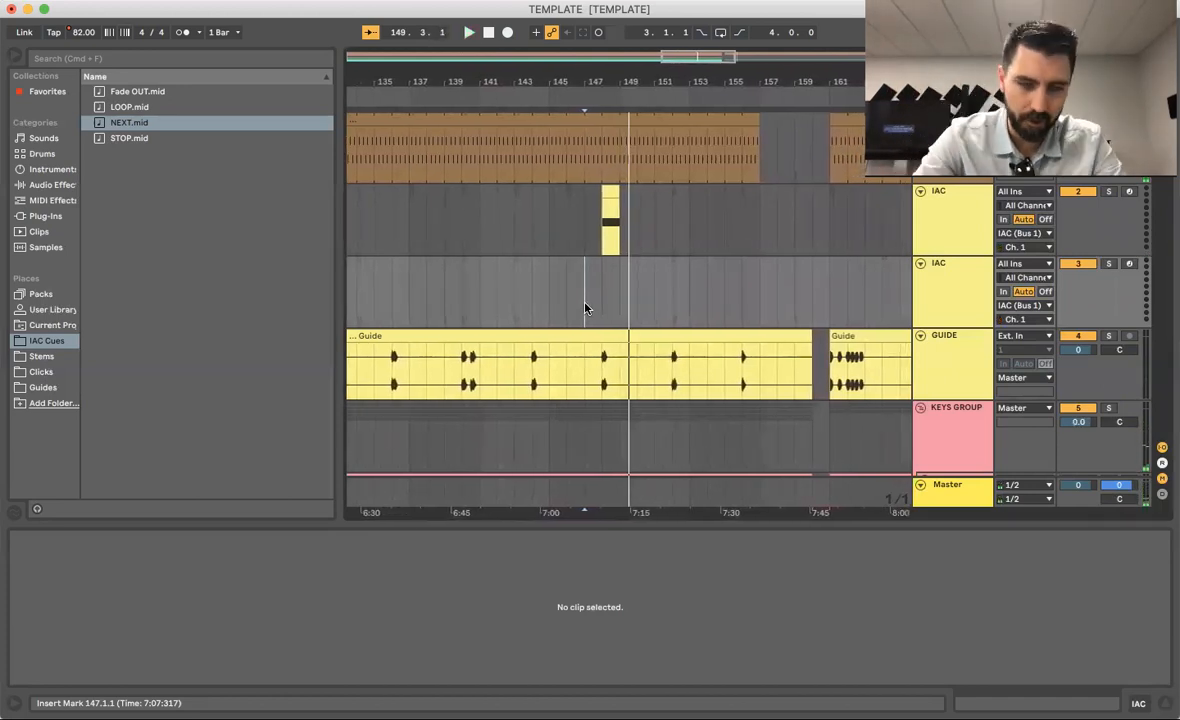
left_click(601, 300)
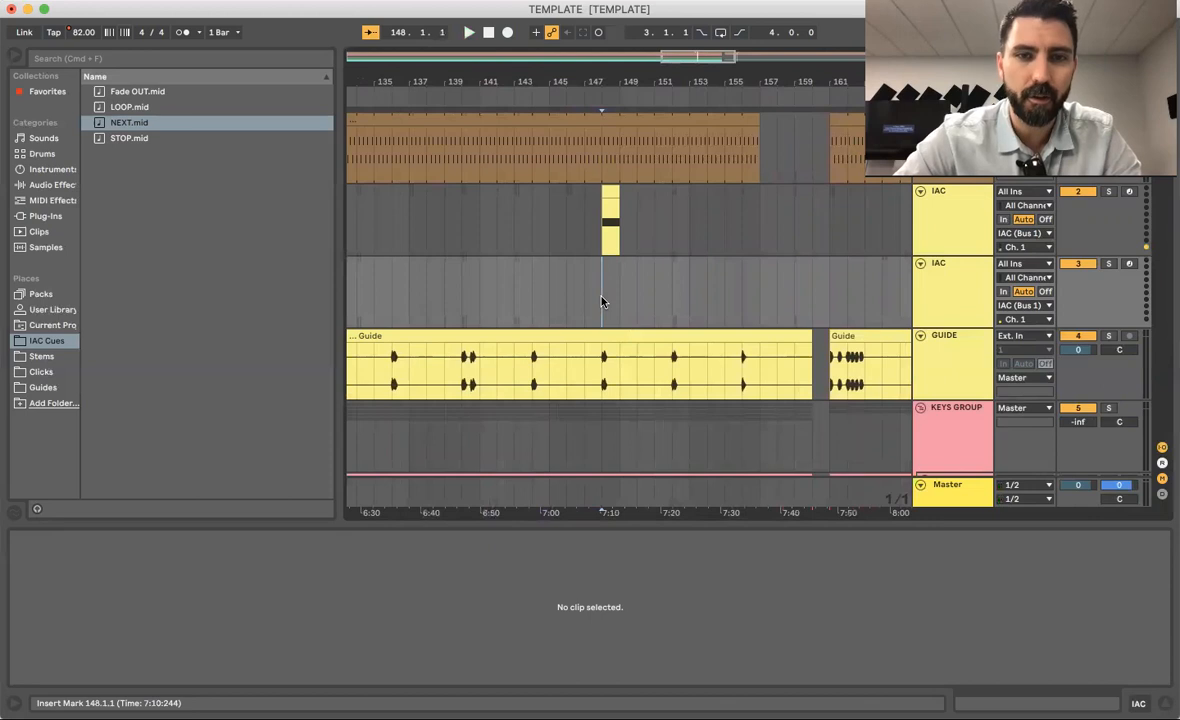
Step: Export the reshaped IAC cue clip as a MIDI clip named "Fade IN" in the IAC Cues folder
left_click(611, 205)
right_click(611, 196)
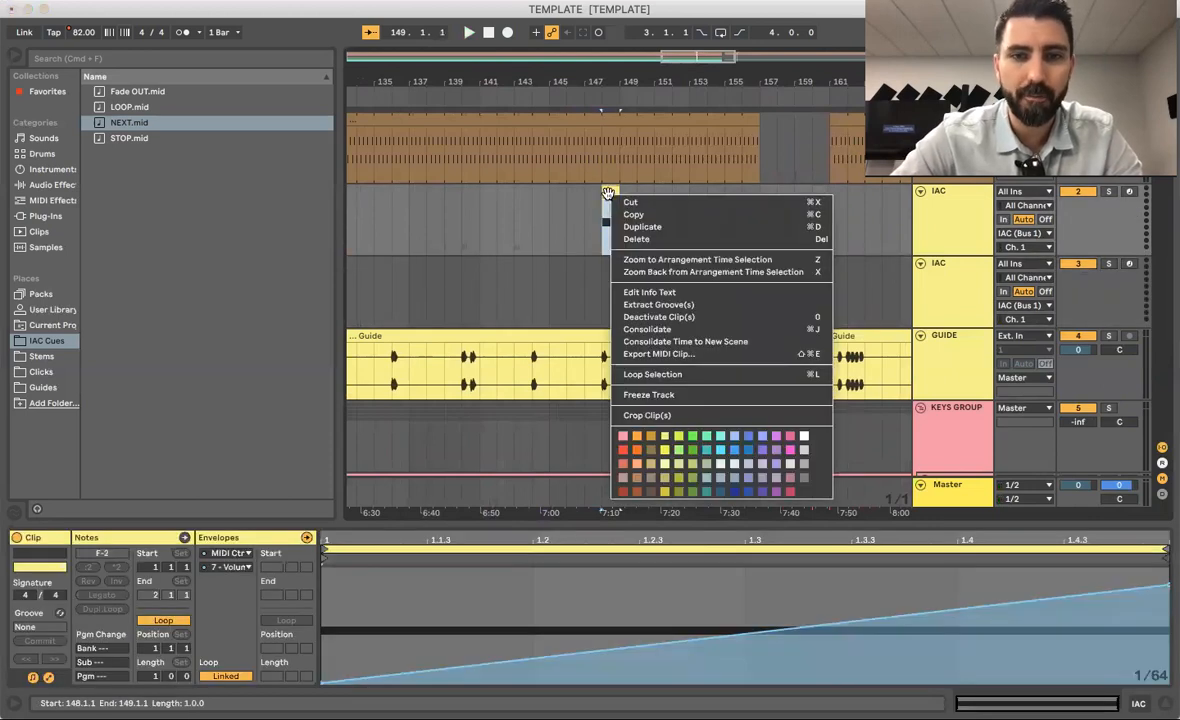
left_click(653, 354)
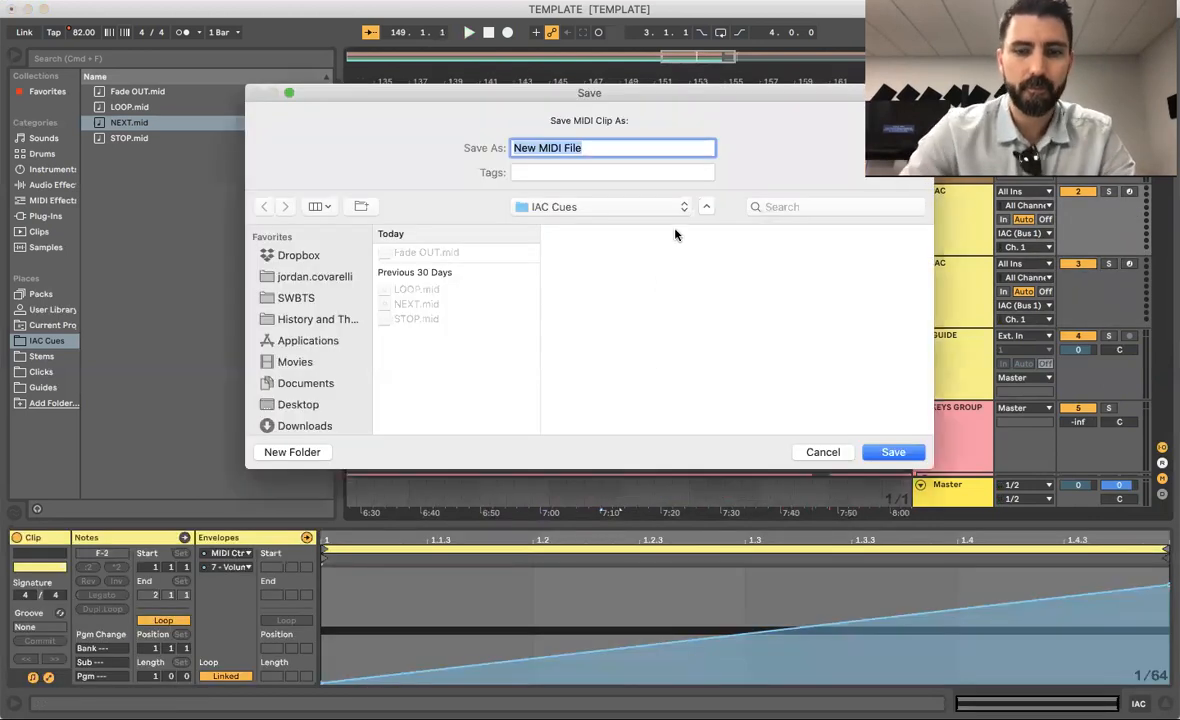
type("Fade IN")
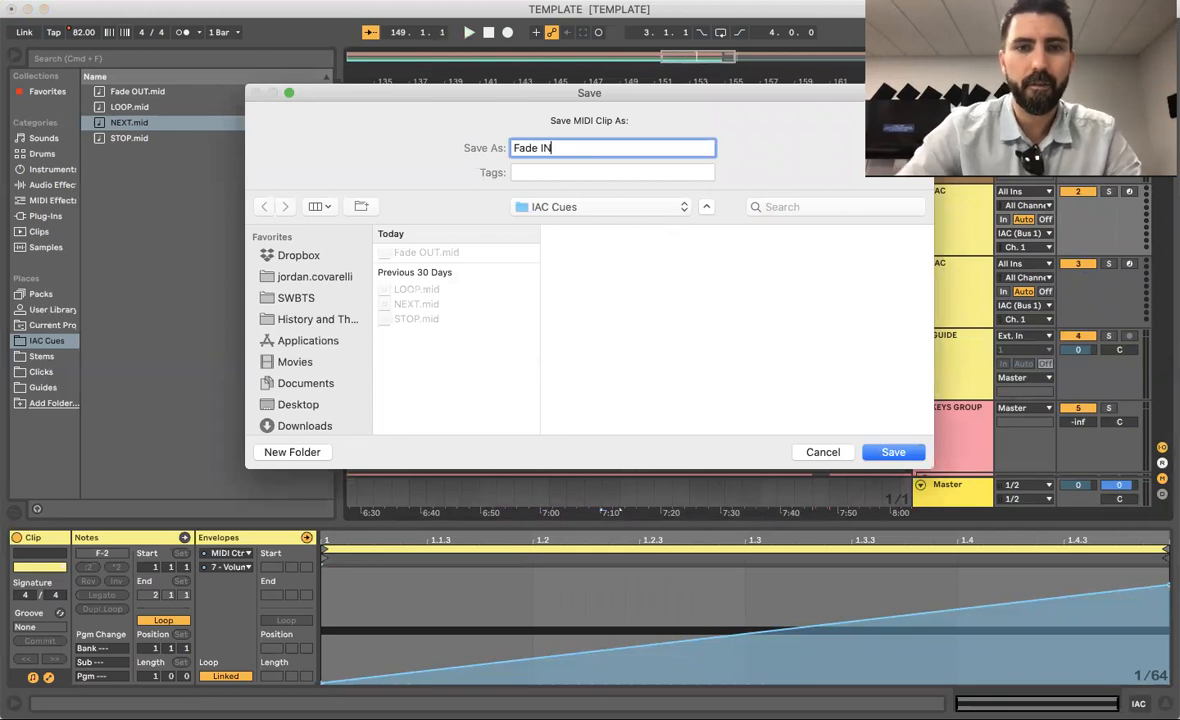
left_click(894, 451)
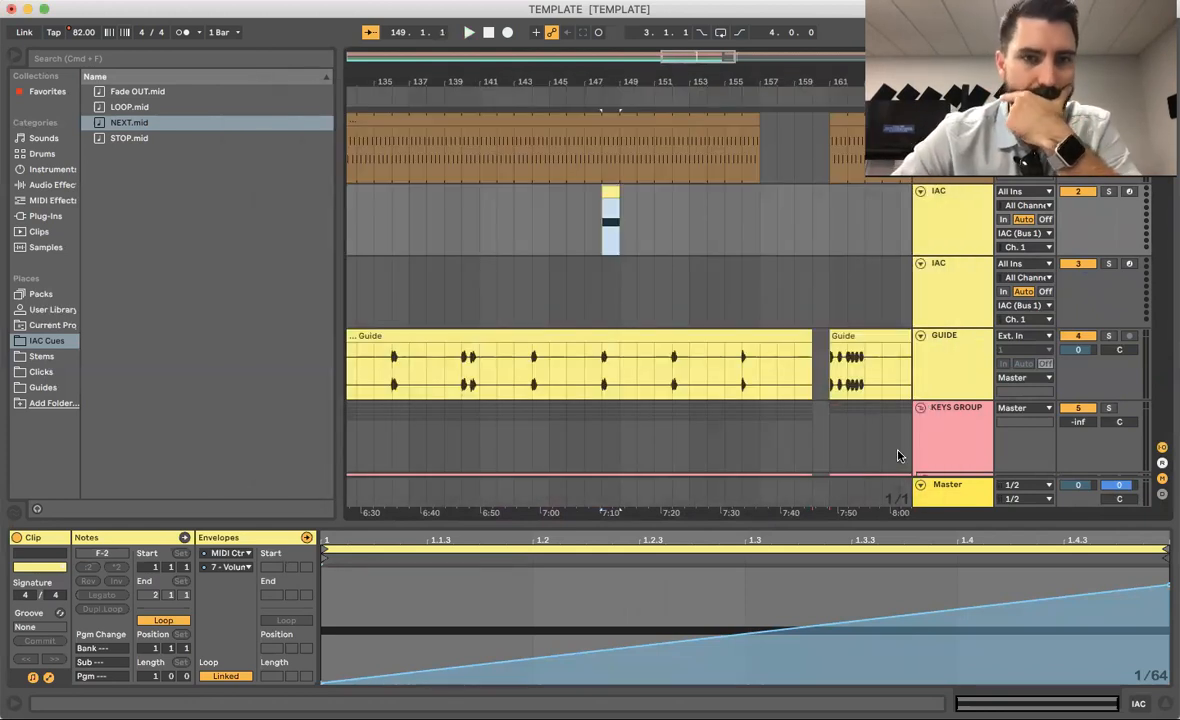
Step: Select bars 145 to 150 on the upper IAC track and delete the cue clip inside that range
left_click(688, 218)
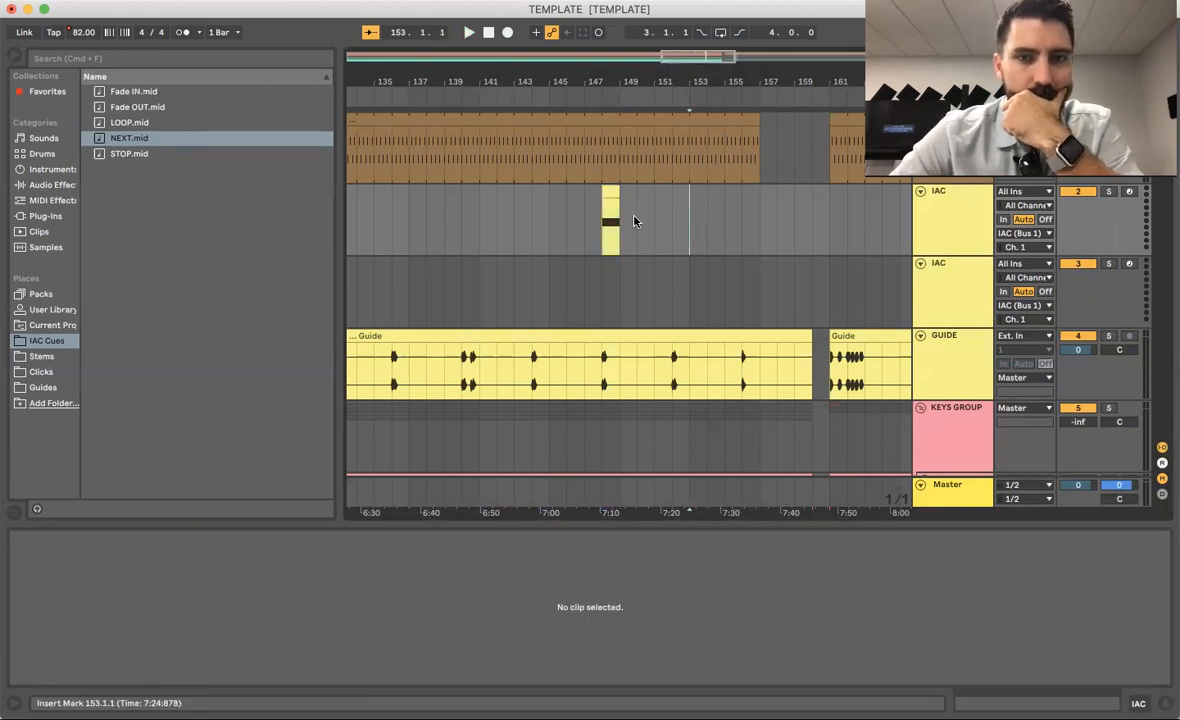
left_click_drag(635, 220, 546, 221)
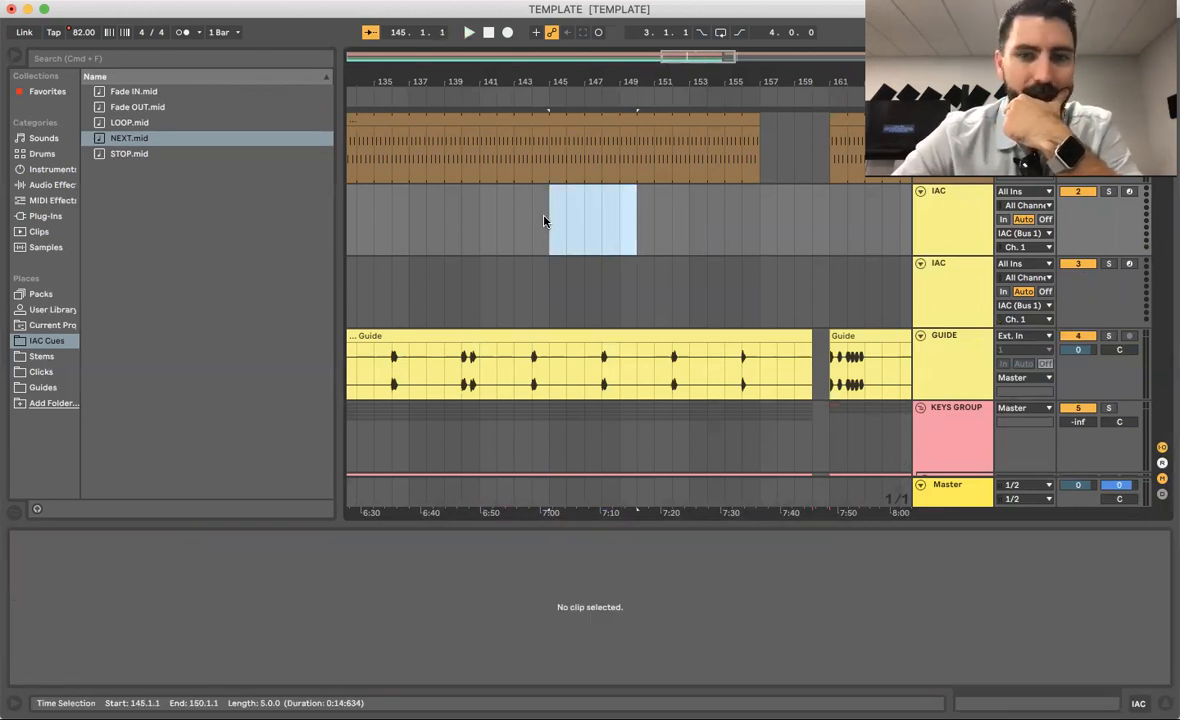
Step: Play short passages of the GUIDE track between bars 140 and 156 to audition each spoken cue
left_click(622, 318)
scroll(618, 318, "down", 3)
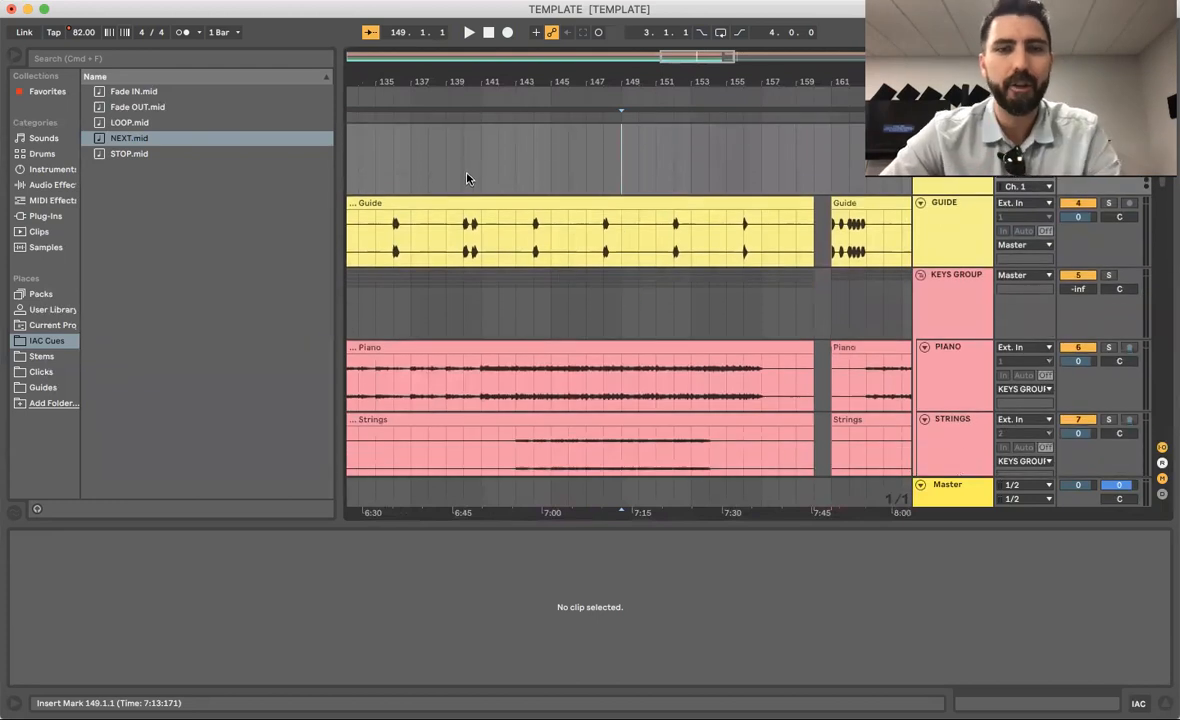
left_click(462, 238)
key("space")
left_click(698, 238)
key("space")
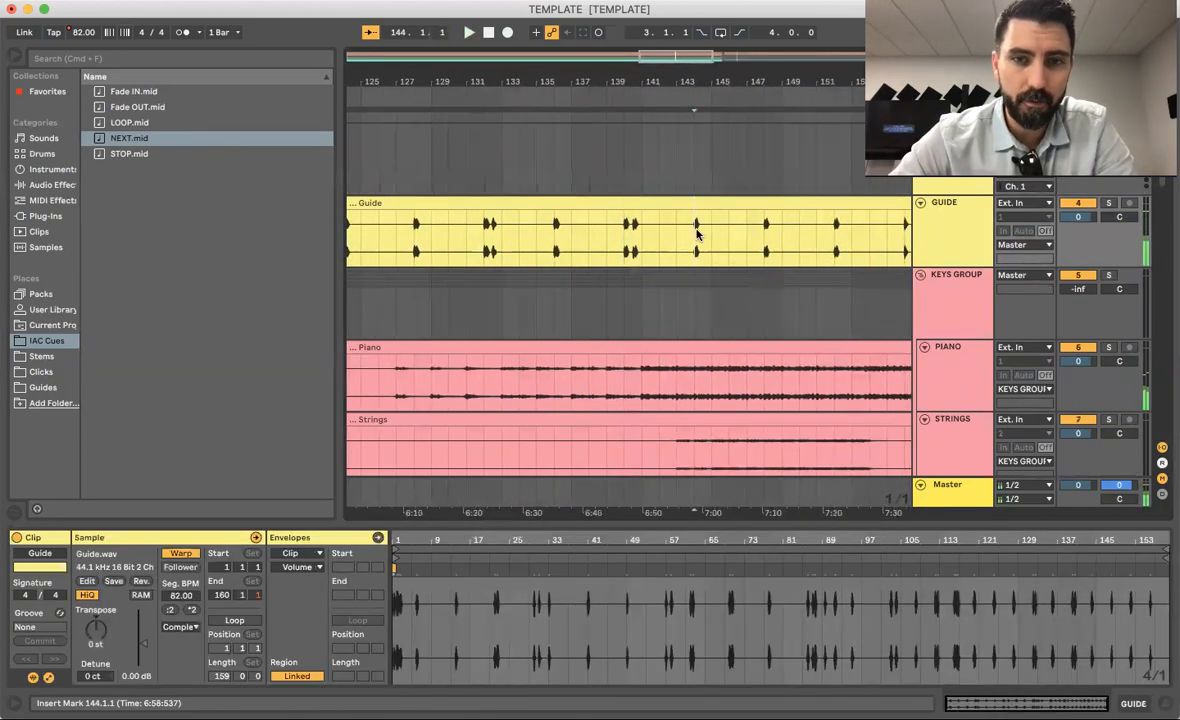
key("space")
left_click(702, 241)
key("space")
key("space")
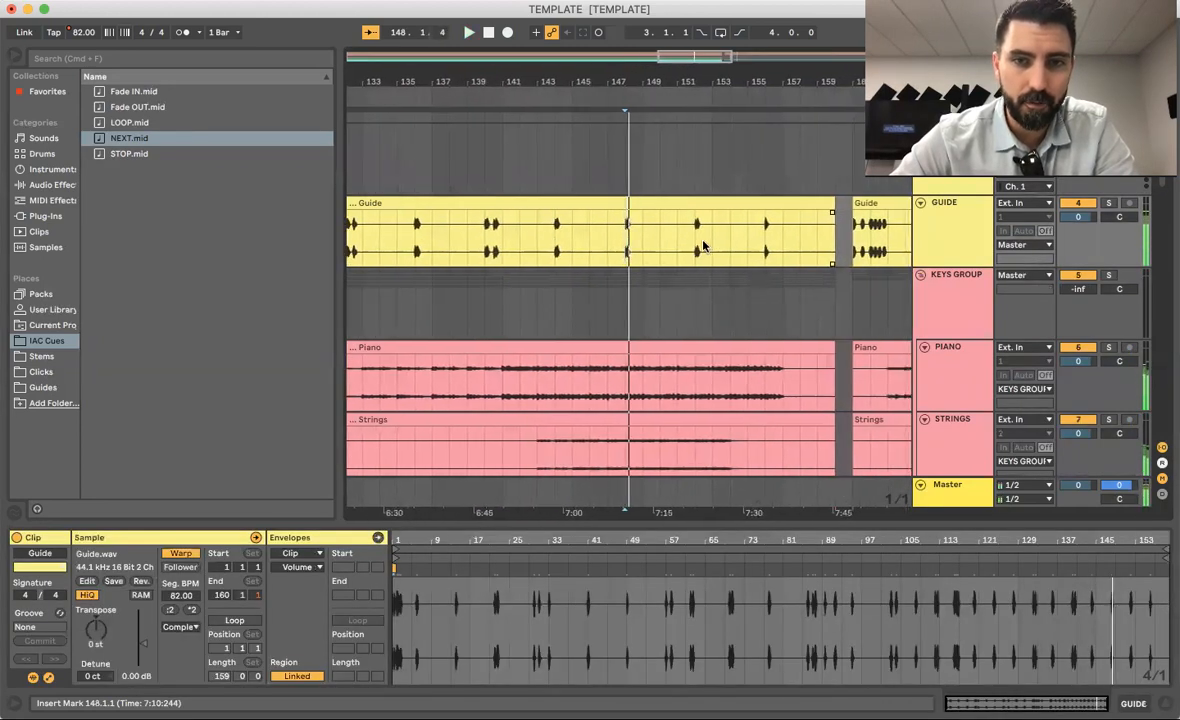
left_click(695, 240)
key("space")
key("space")
left_click(693, 240)
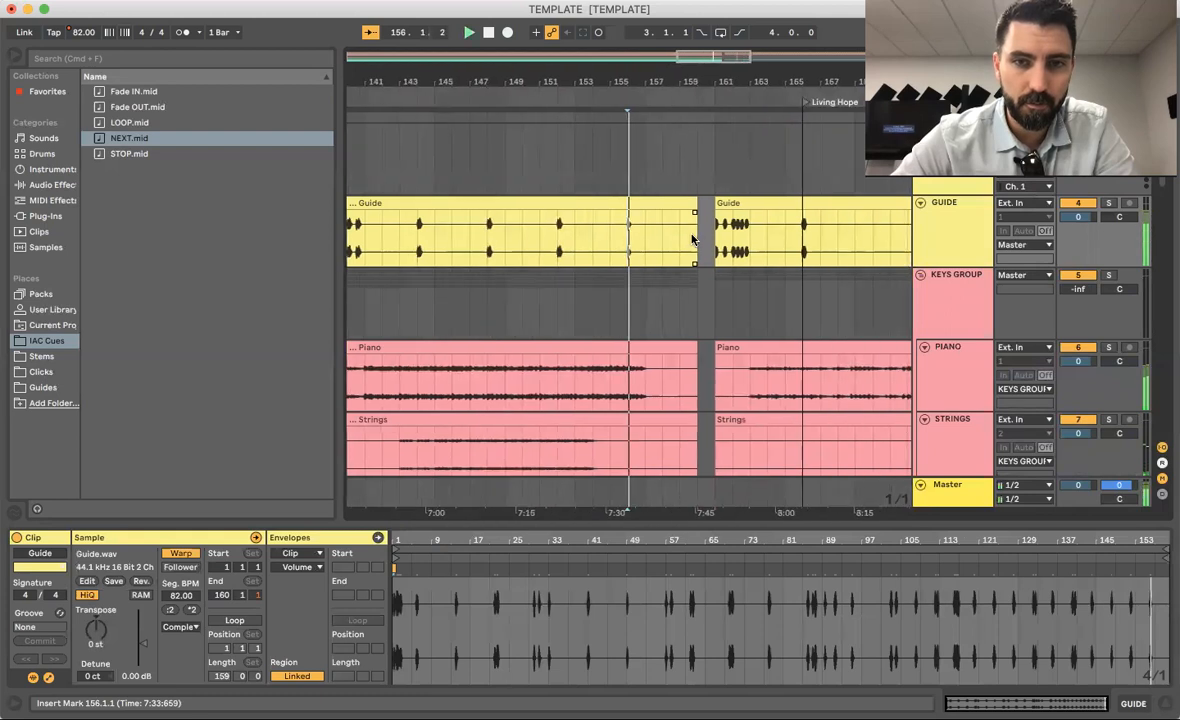
key("space")
key("space")
left_click(621, 162)
key("space")
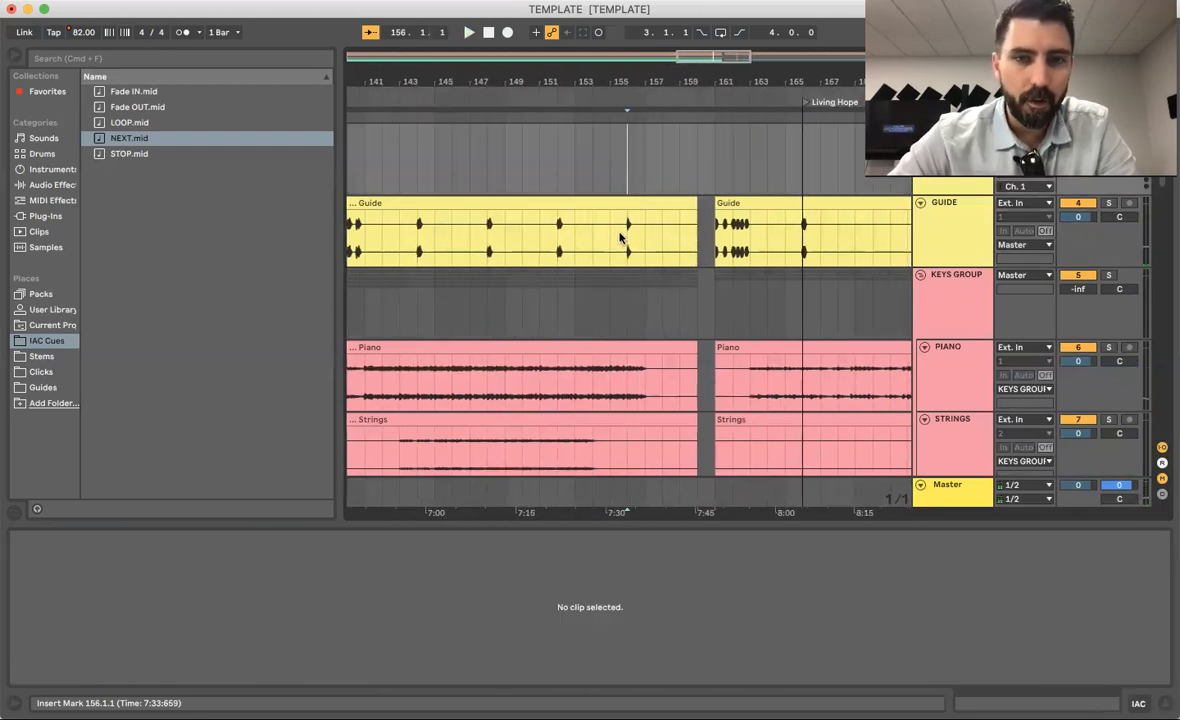
Step: Reset the faded group track volumes, starting with KEYS GROUP, to 0 dB
scroll(624, 243, "left", 2)
scroll(624, 243, "left", 1)
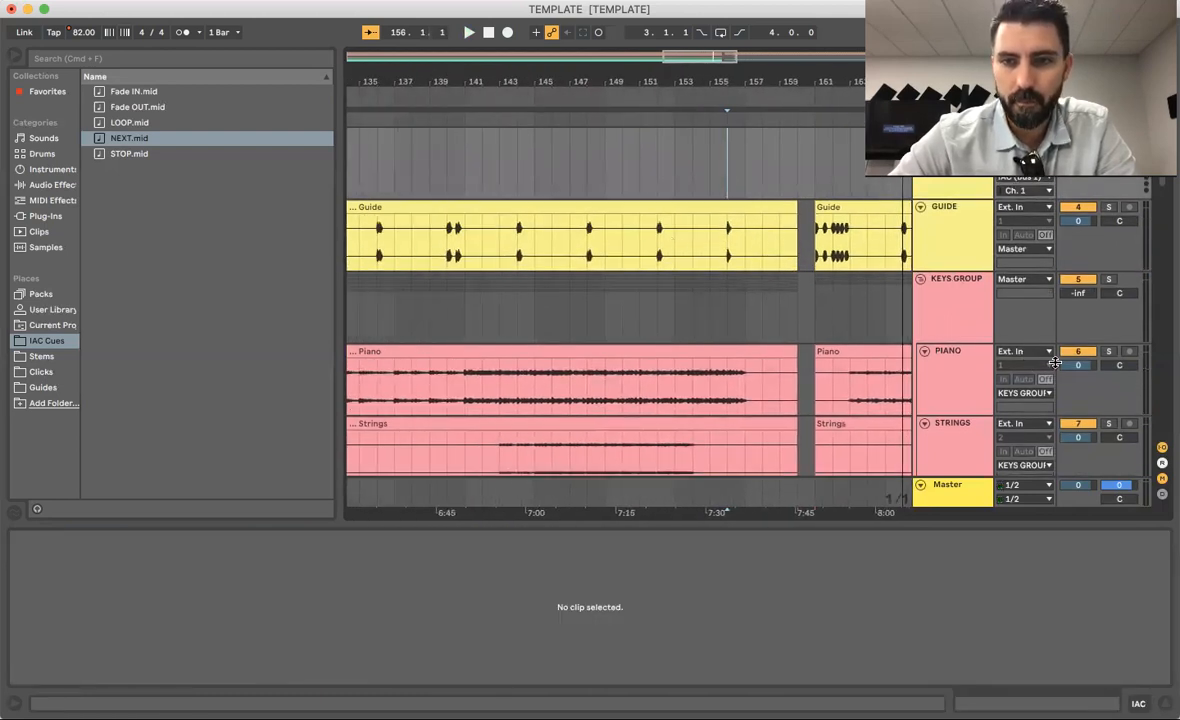
scroll(1001, 290, "down", 6)
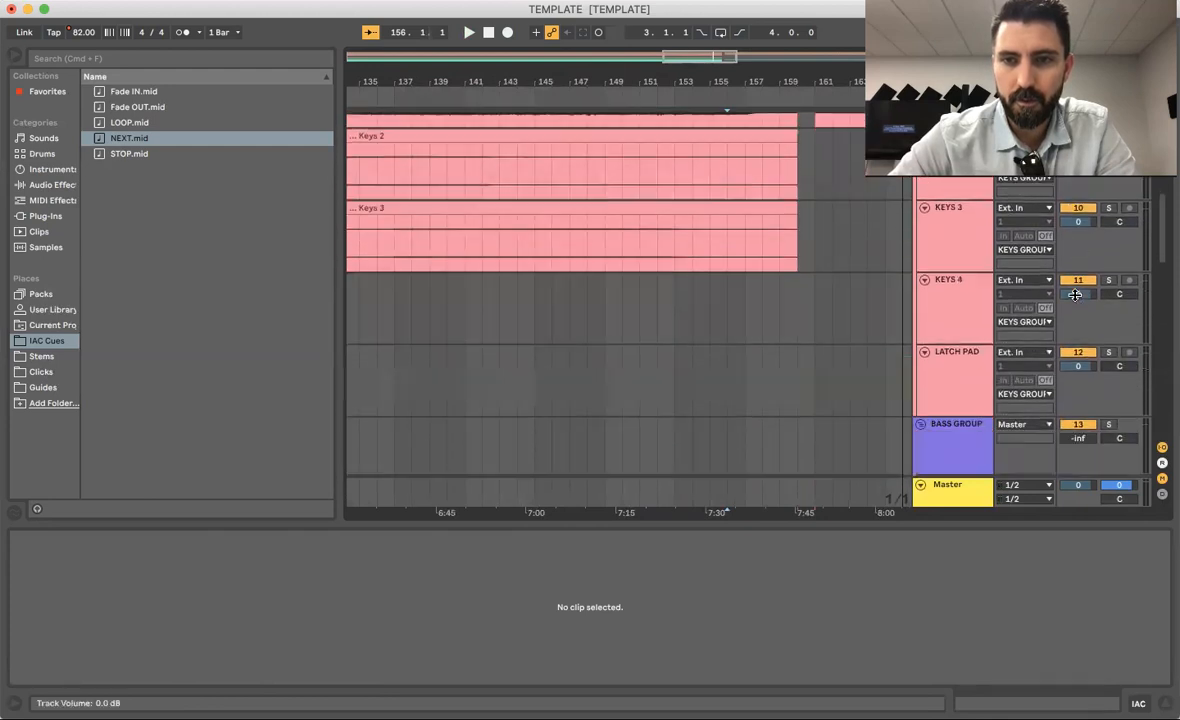
scroll(1075, 294, "down", 2)
scroll(1078, 330, "down", 5)
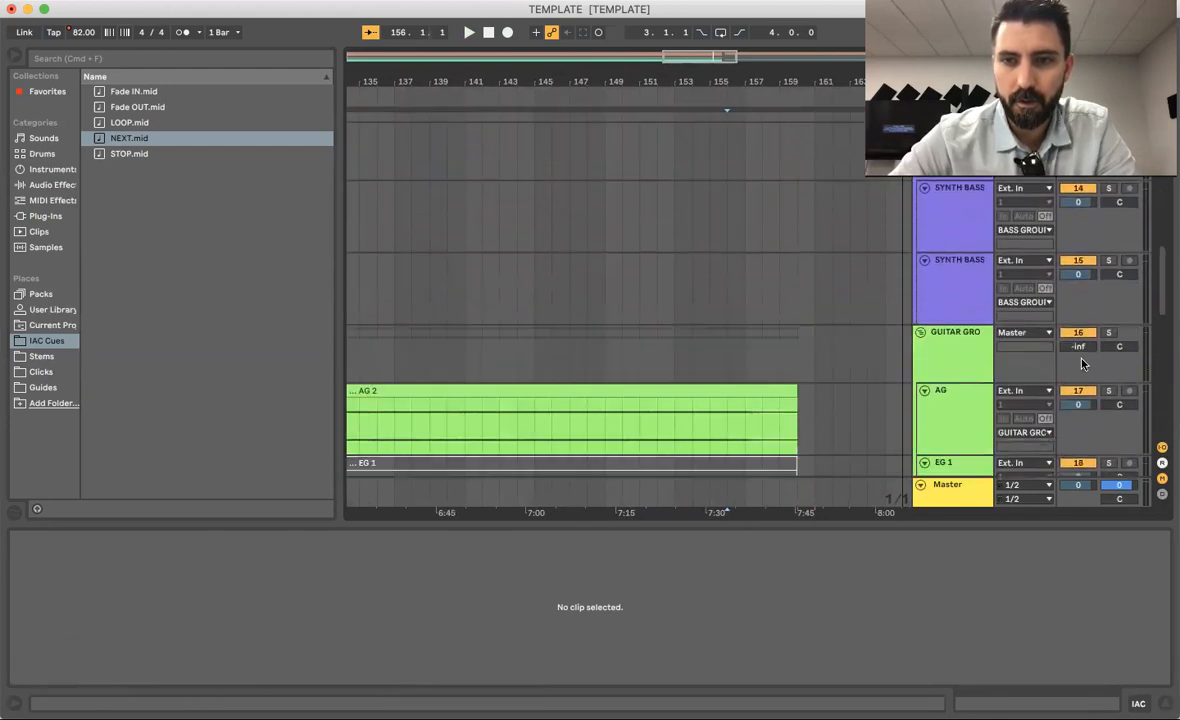
scroll(1081, 364, "down", 2)
scroll(1080, 300, "down", 6)
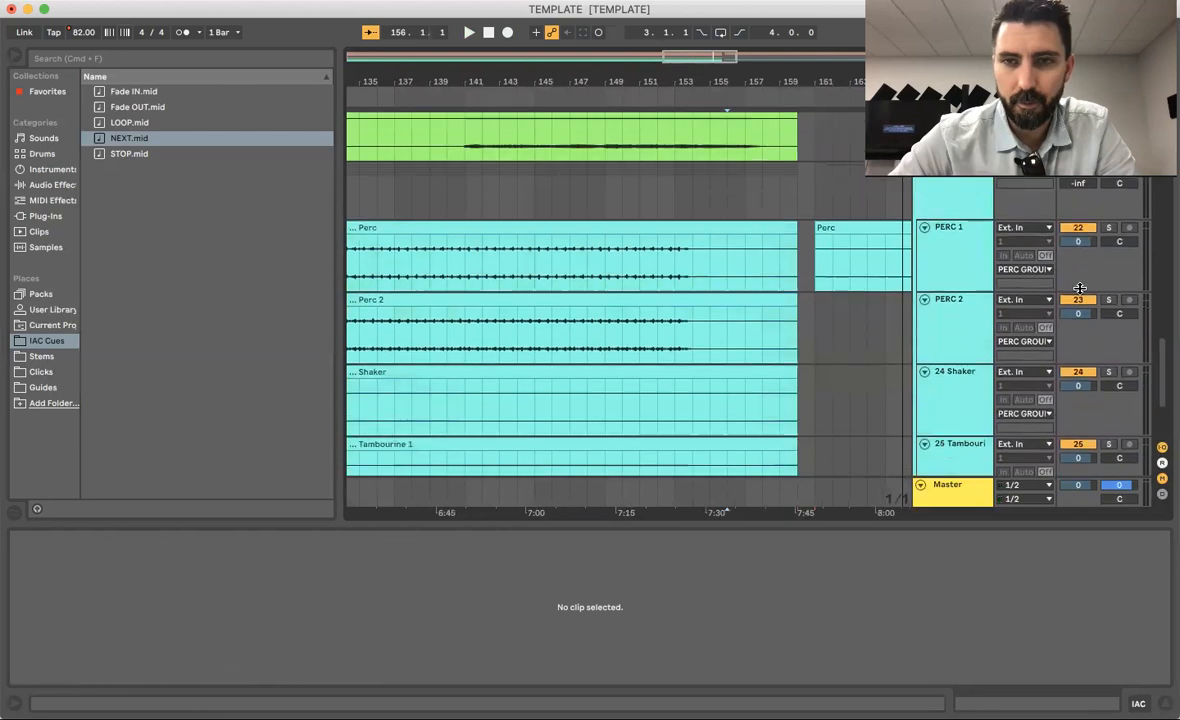
scroll(760, 250, "up", 20)
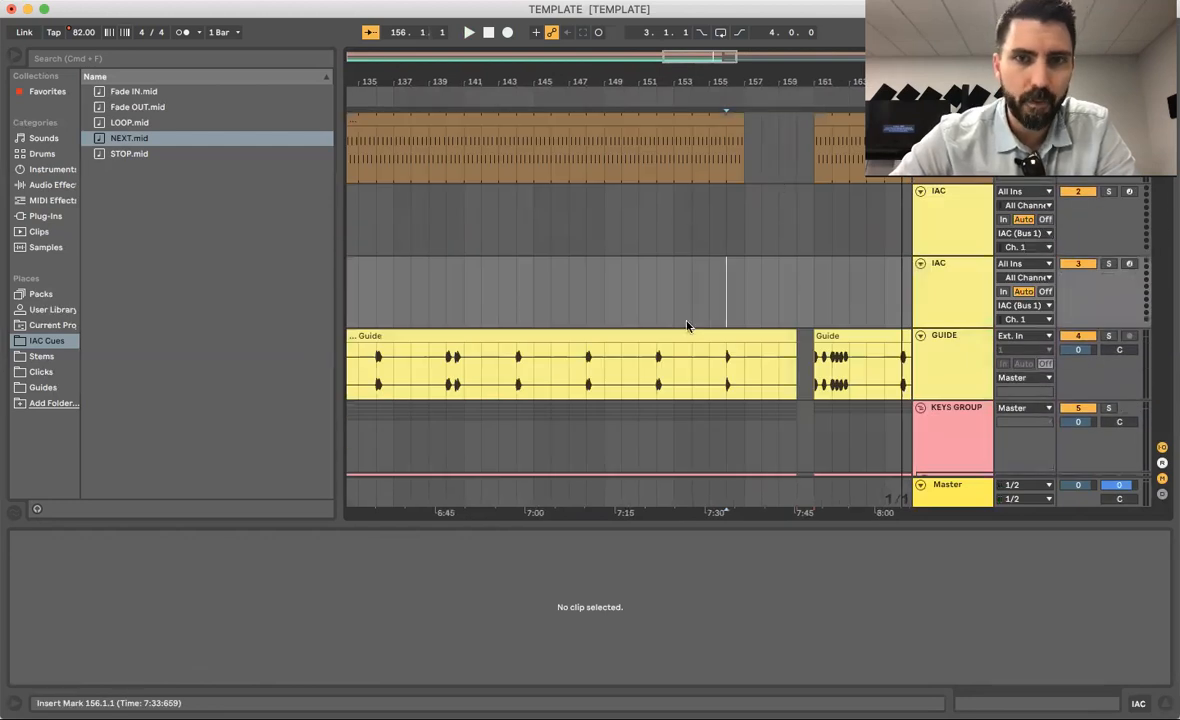
Step: Play the arrangement from bar 140 and set the insert mark at bar 148 on the lower IAC track
scroll(593, 335, "left", 5)
left_click(577, 313)
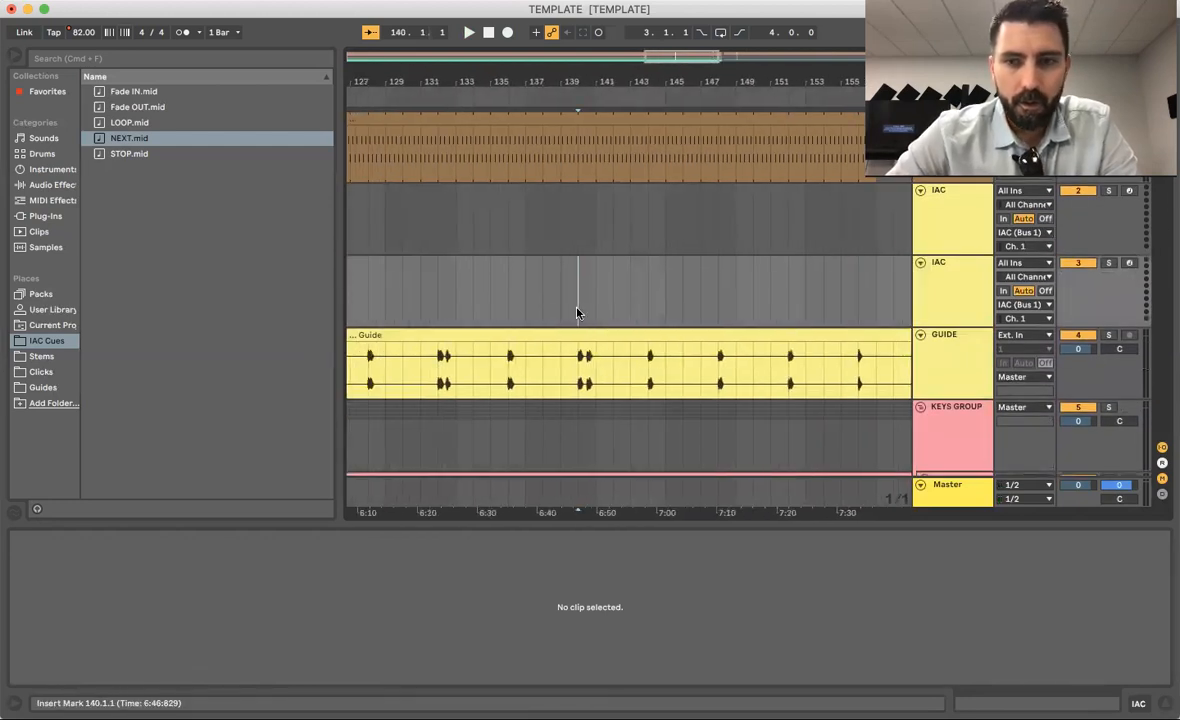
key("space")
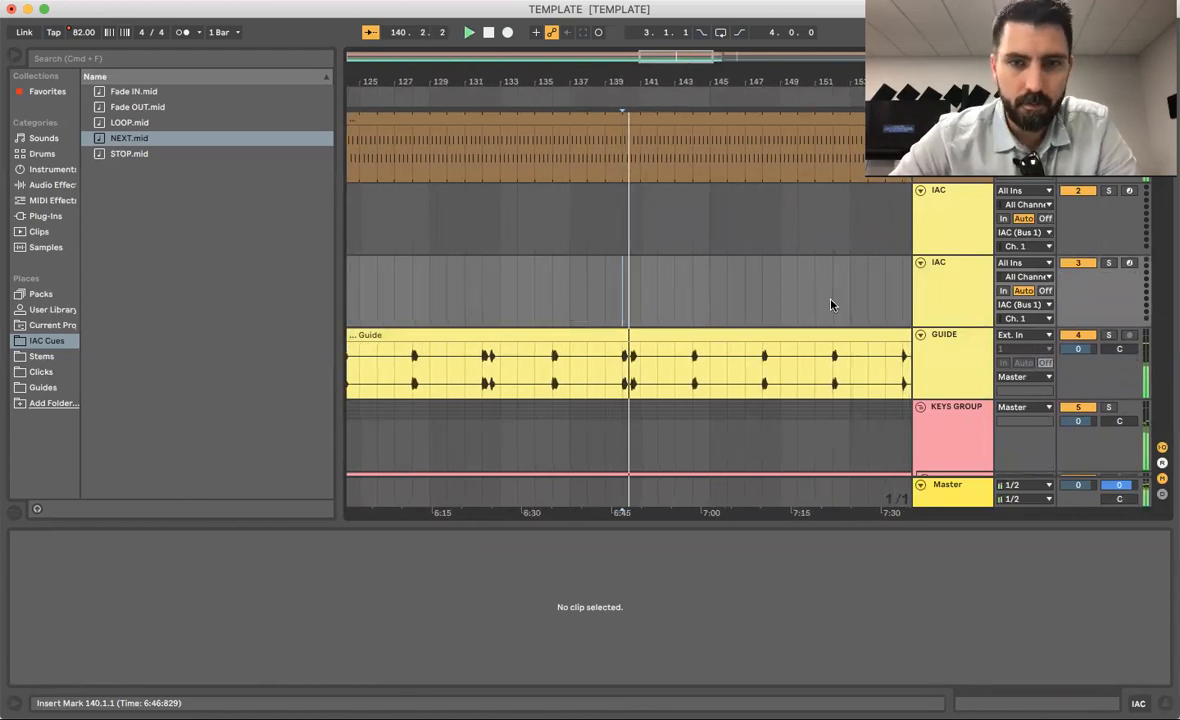
key("space")
left_click(743, 287)
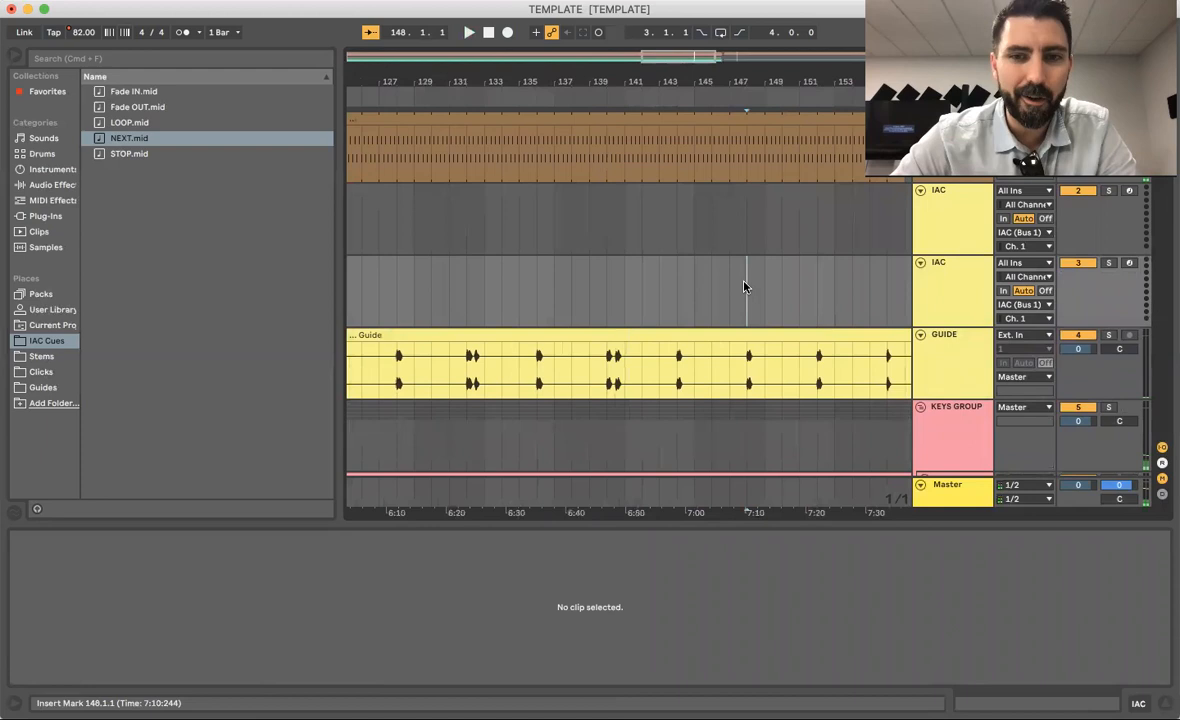
Step: Copy the guide cue from bar 156 to 157, paste it at bar 148, and extend the pasted clip's start to bar 147
scroll(745, 286, "right", 5)
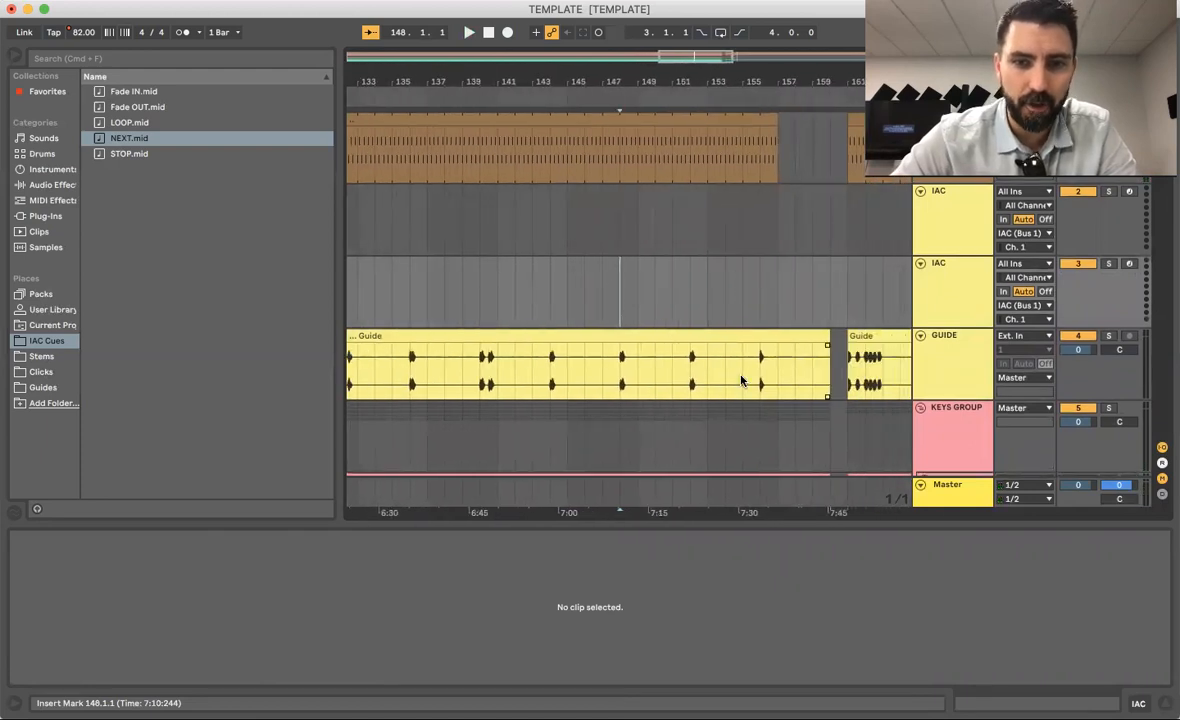
left_click_drag(757, 378, 775, 378)
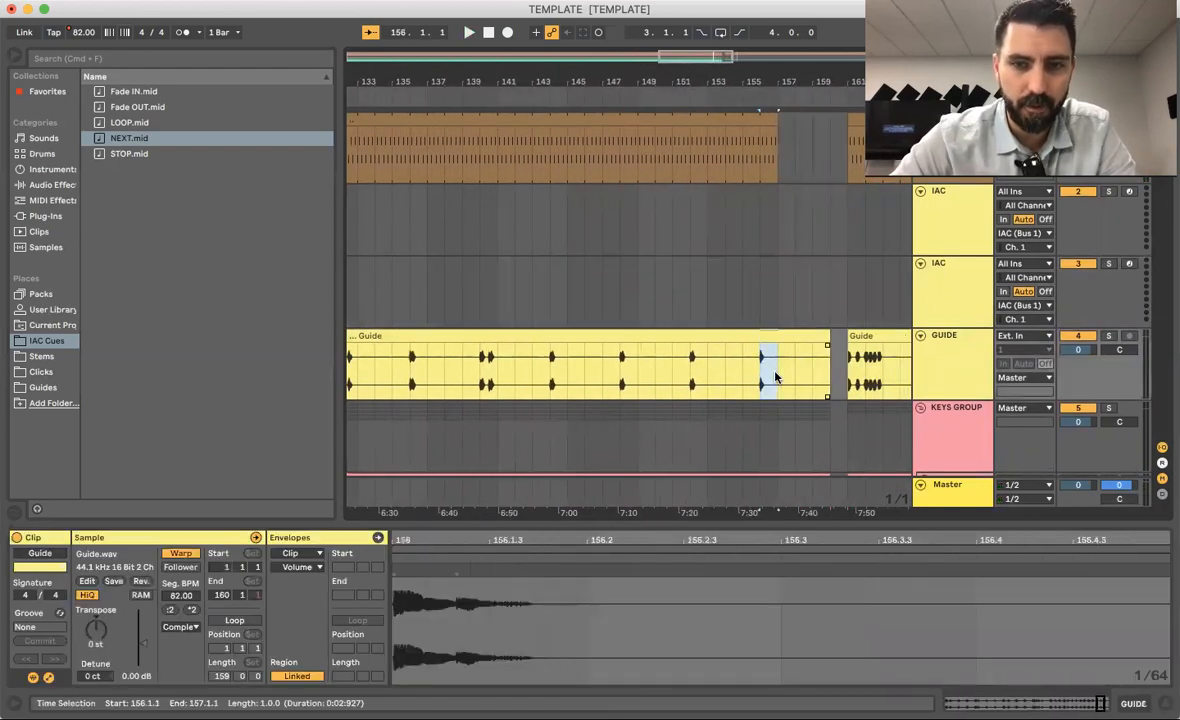
left_click(619, 370)
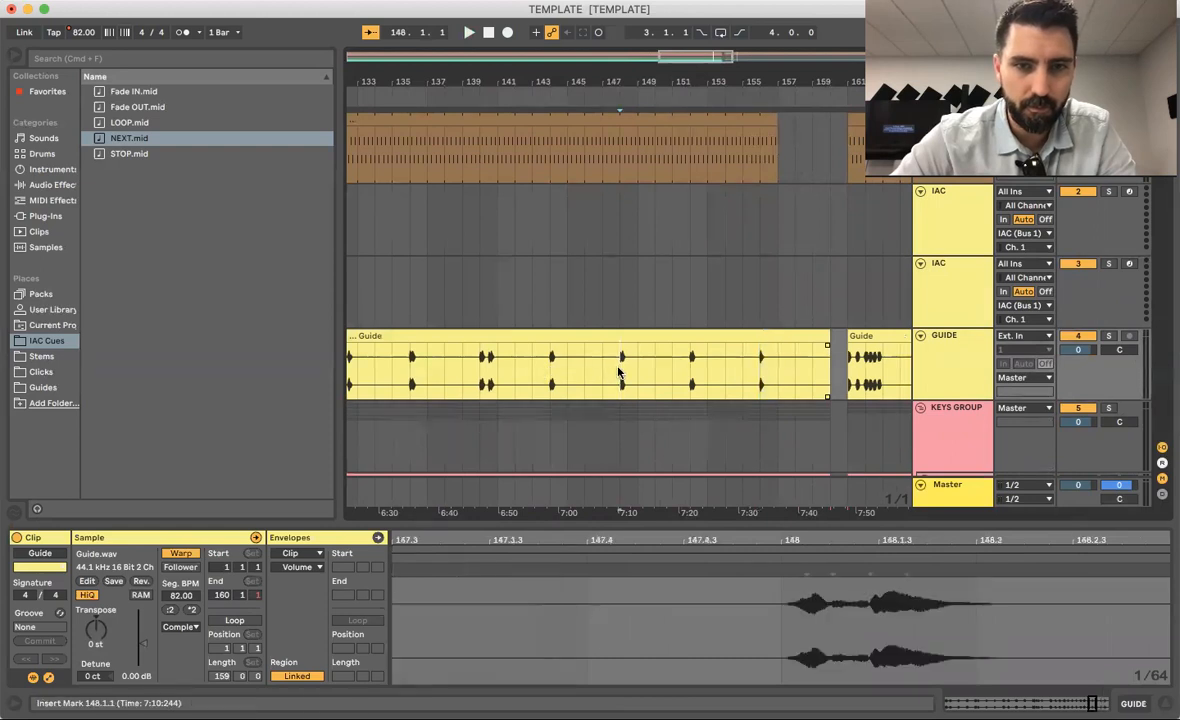
key("super+v")
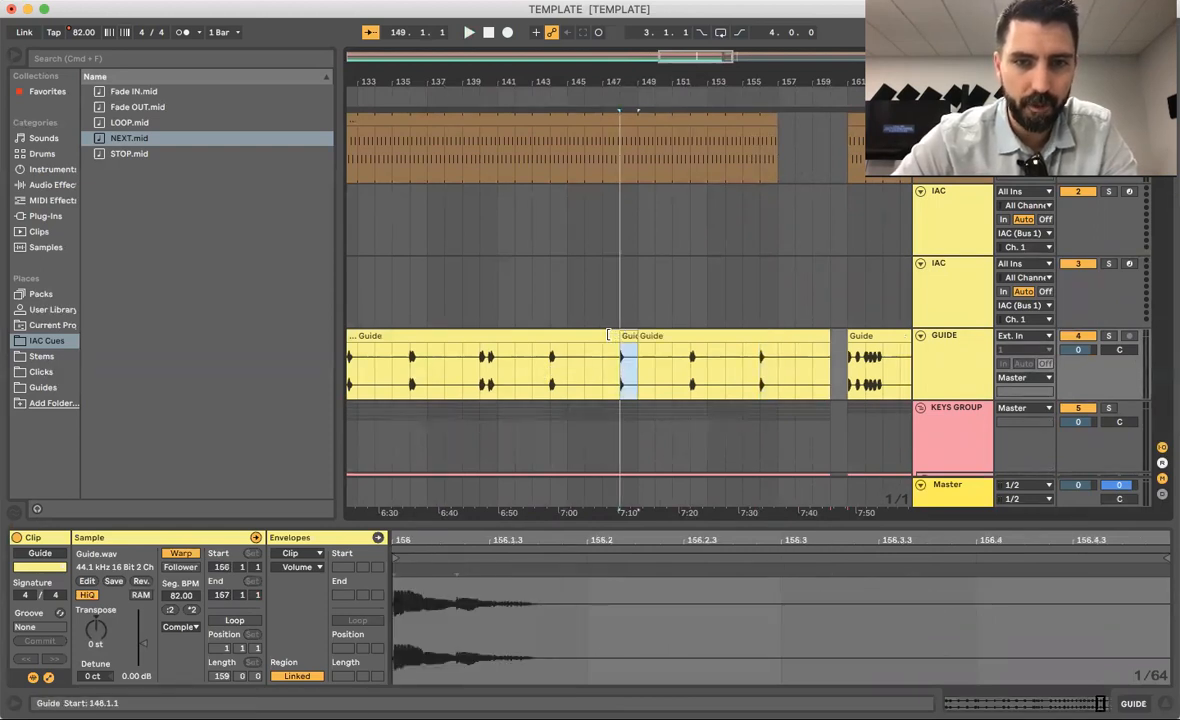
left_click_drag(608, 335, 592, 335)
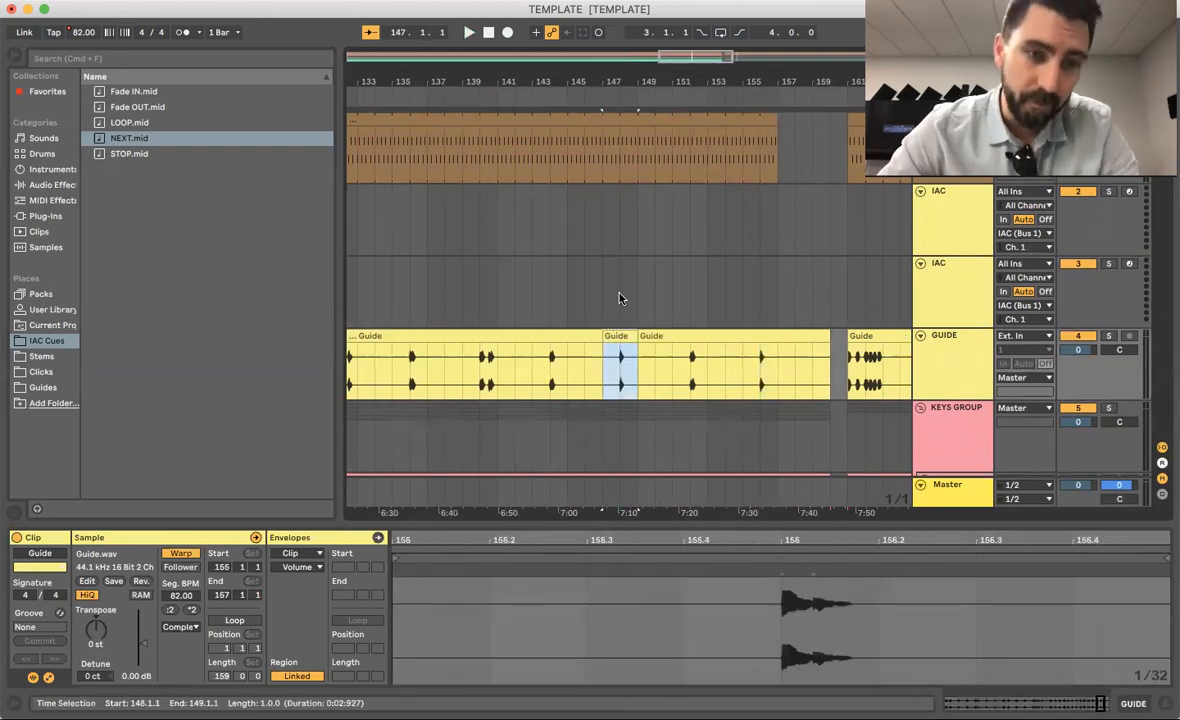
Step: Place the NEXT cue on the upper IAC track and the Fade OUT cue on the lower one, both at bar 149
mouse_move(116, 140)
left_mouse_down()
mouse_move(298, 176)
mouse_move(600, 190)
mouse_move(628, 211)
left_mouse_up()
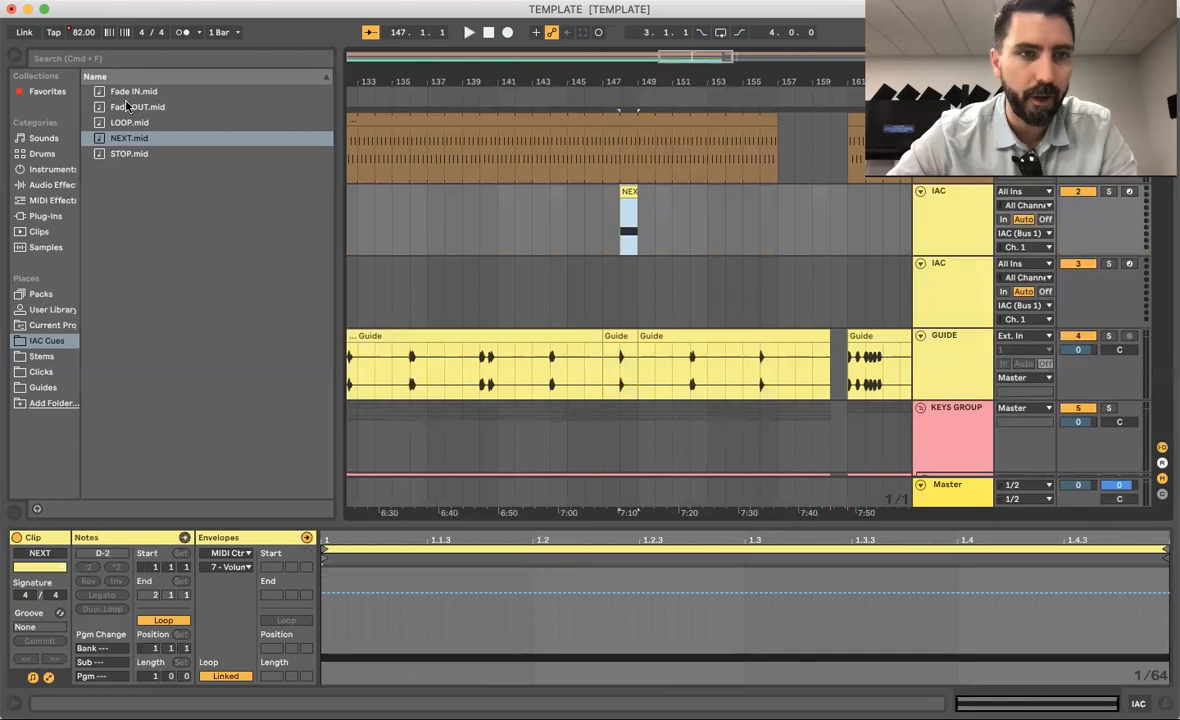
left_click_drag(118, 110, 648, 304)
left_click_drag(636, 191, 654, 197)
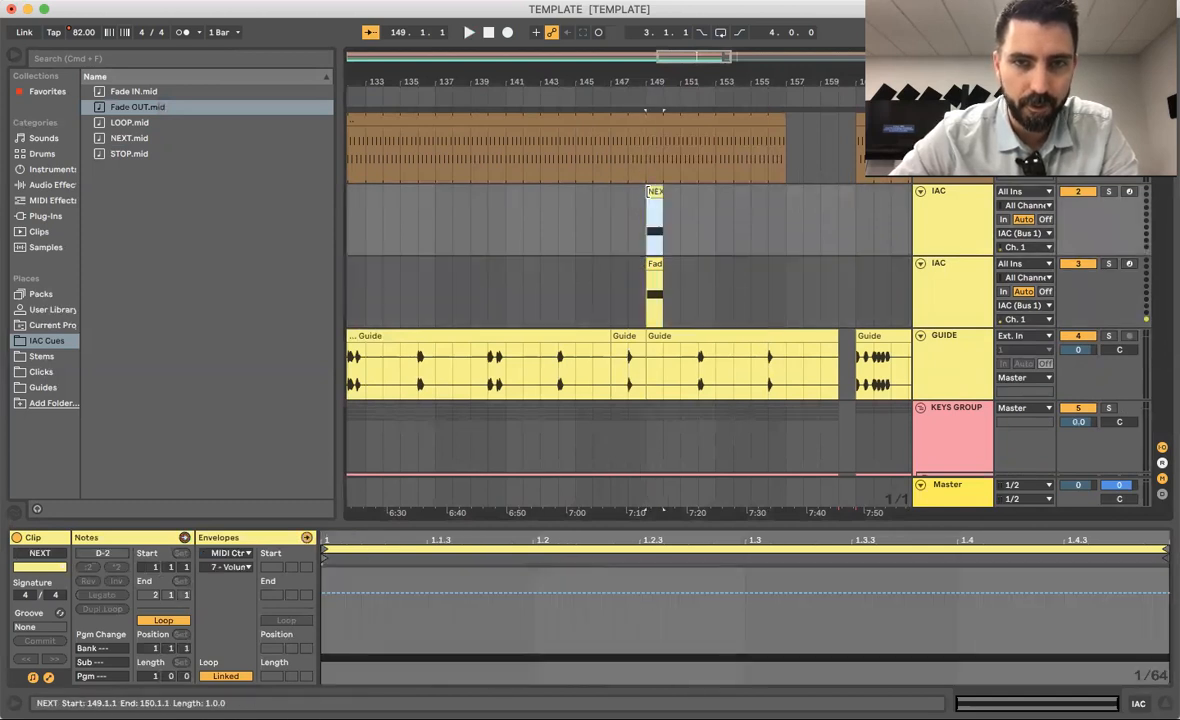
Step: Play from bar 148 to check the cues, and move the Fade OUT clip to start at bar 148
left_click(628, 311)
key("space")
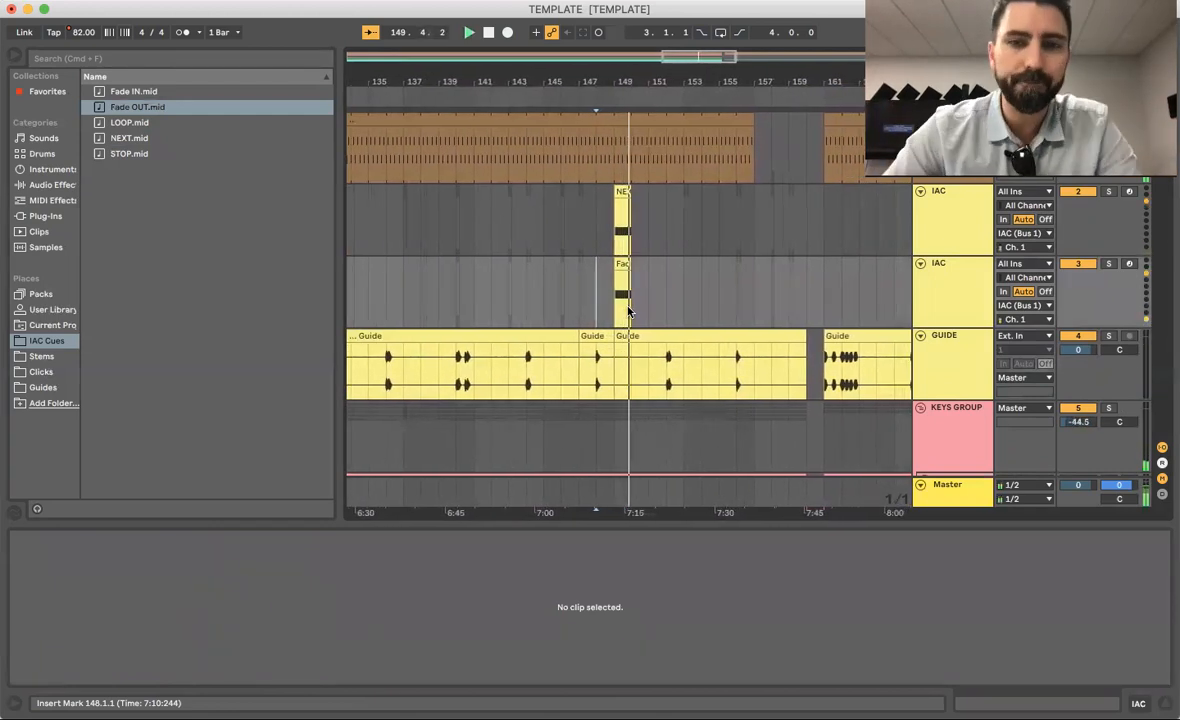
left_click_drag(598, 264, 580, 285)
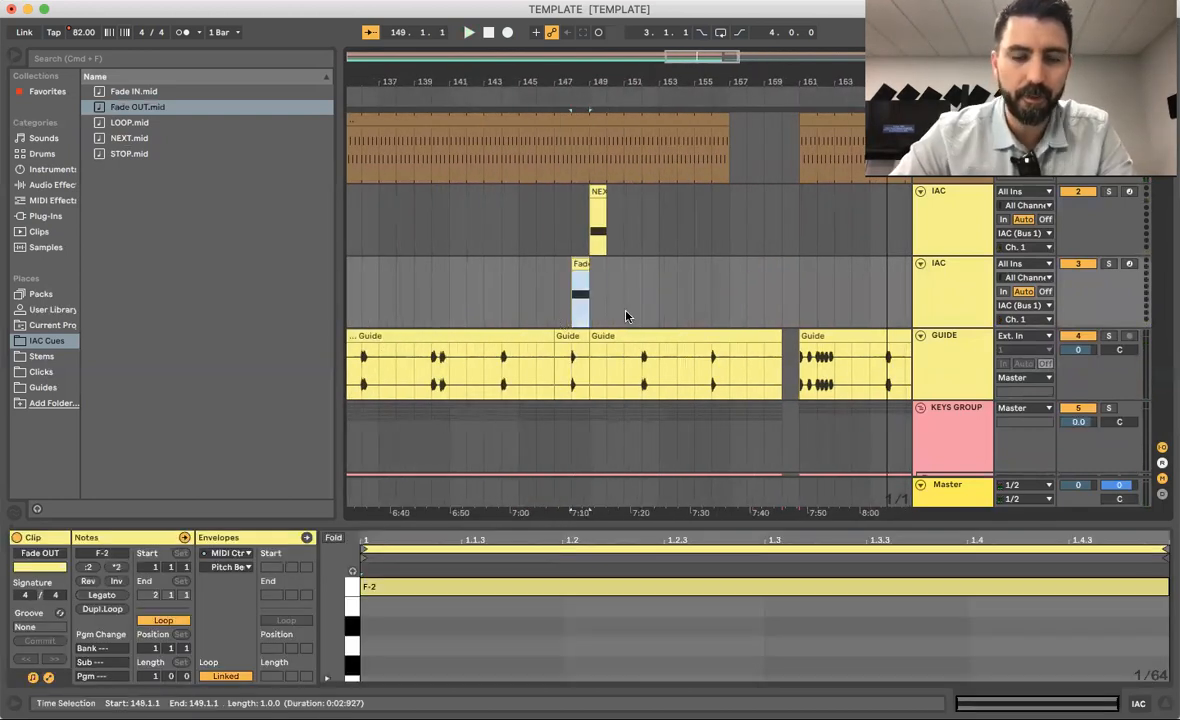
Step: Play the song from bar 161 to check its start, and reposition the Living Hope locator at bar 165
scroll(626, 316, "right", 3)
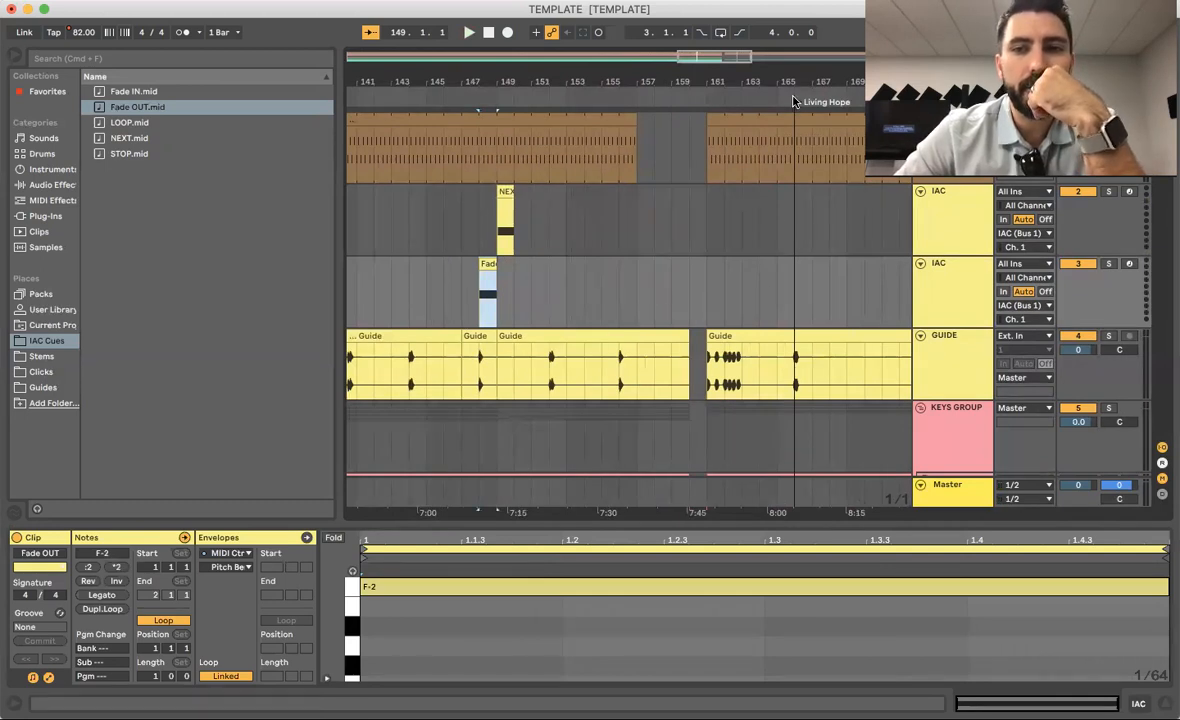
left_click_drag(797, 103, 712, 112)
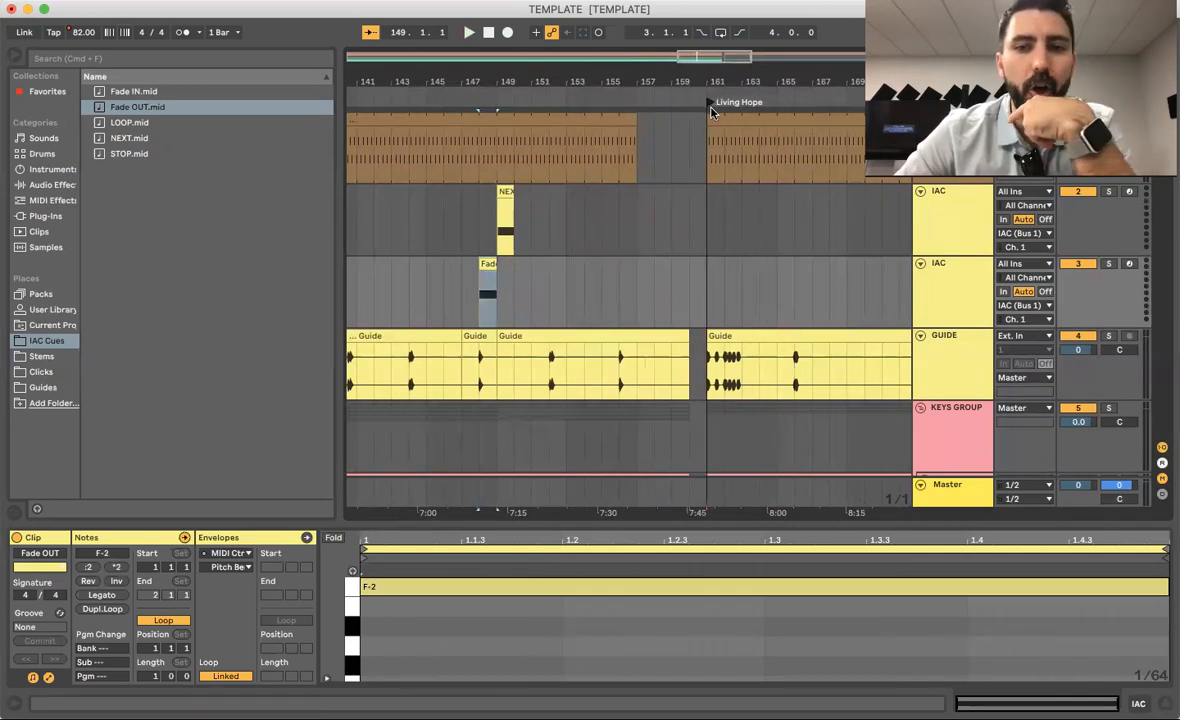
left_click(707, 302)
key("space")
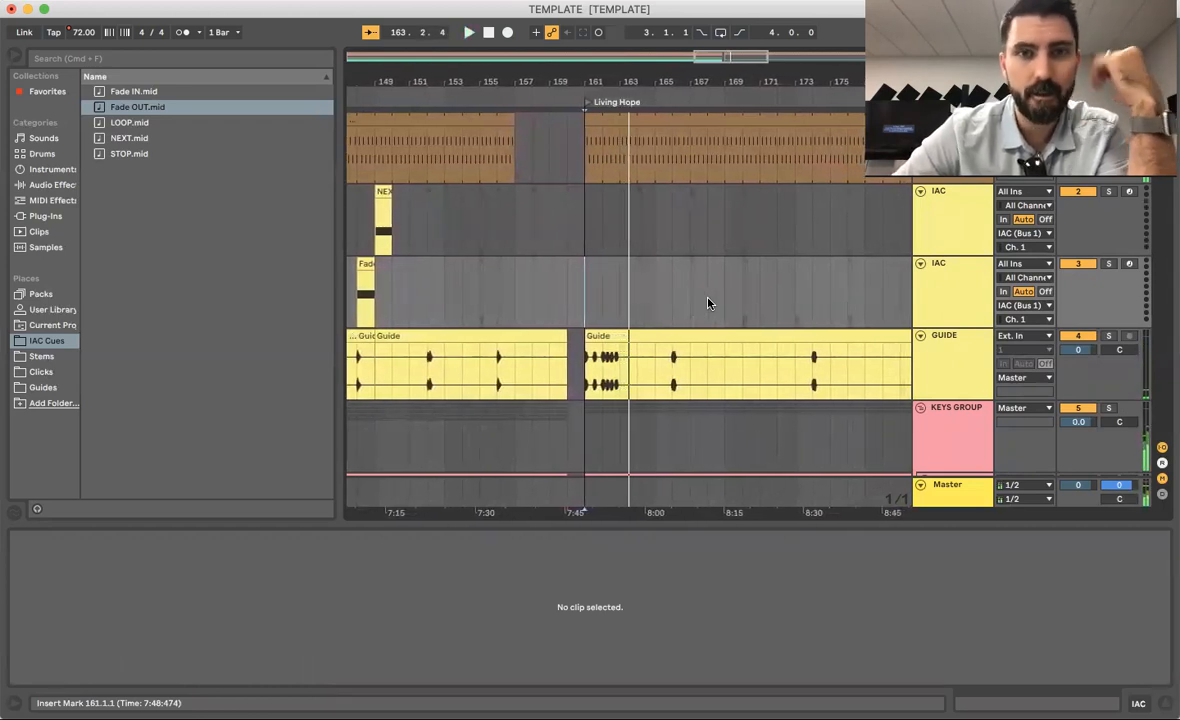
left_click_drag(587, 104, 656, 106)
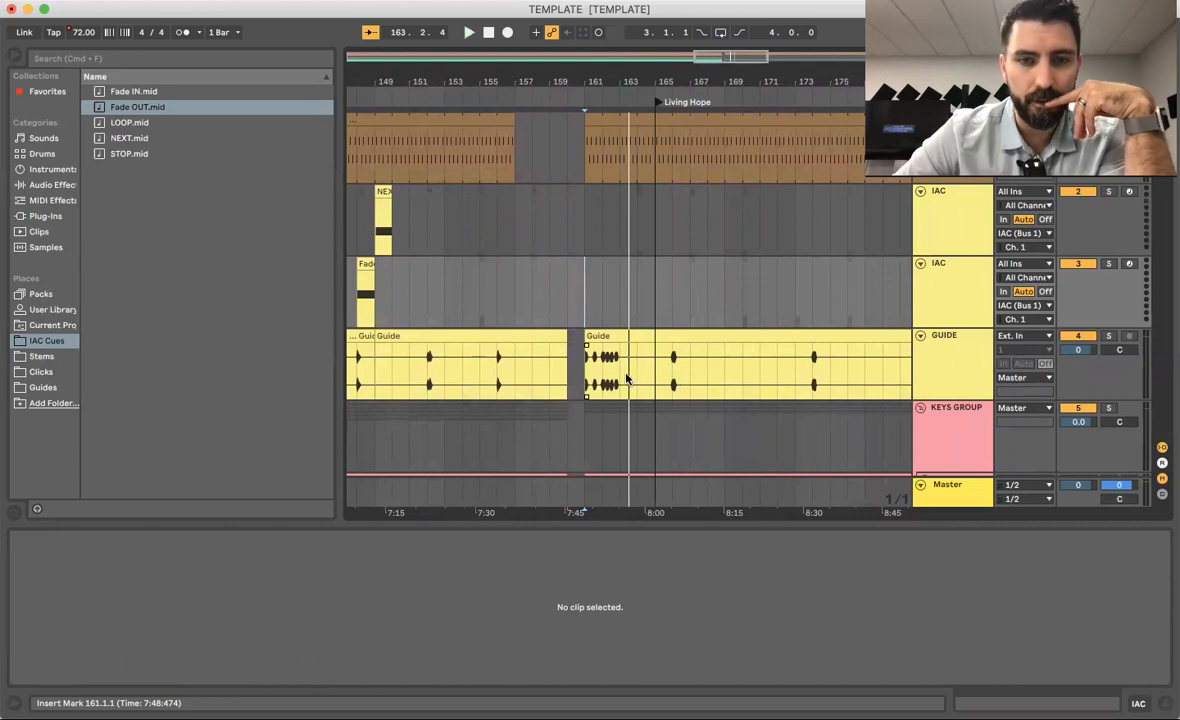
Step: Copy the guide count from 162.2.1 to 163.1.1 and paste it at 166.2.1 on the GUIDE track
scroll(626, 378, "up", 5)
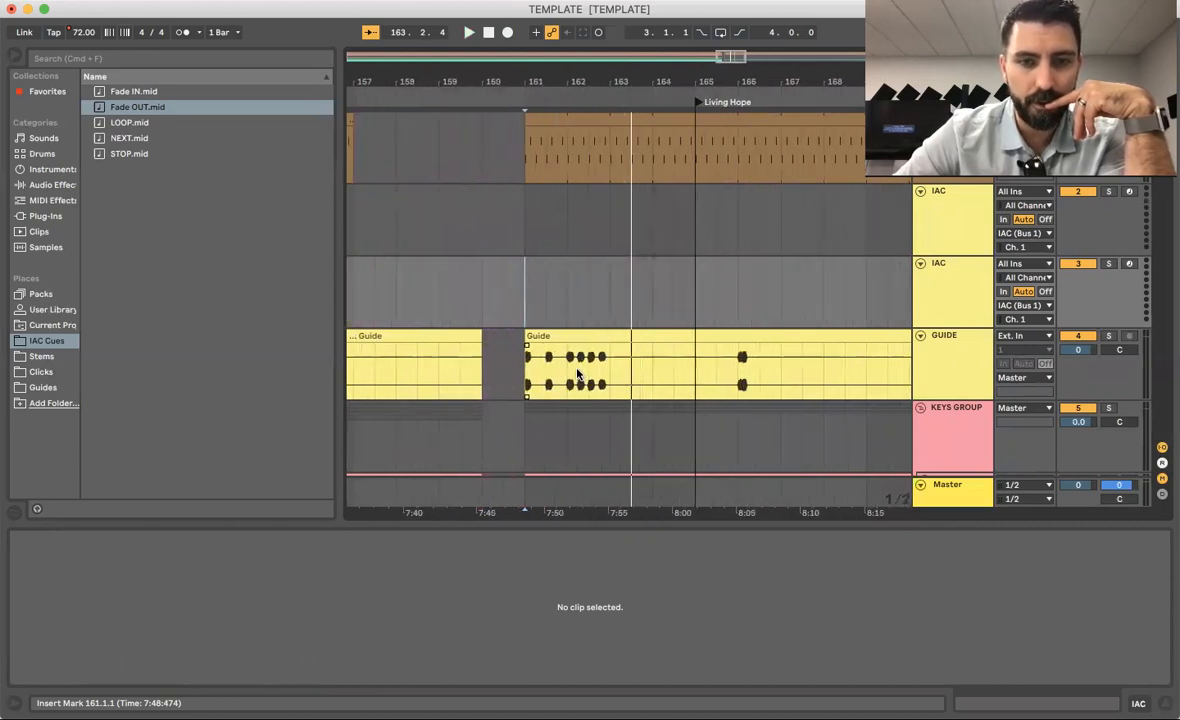
left_click(577, 375)
scroll(577, 375, "up", 3)
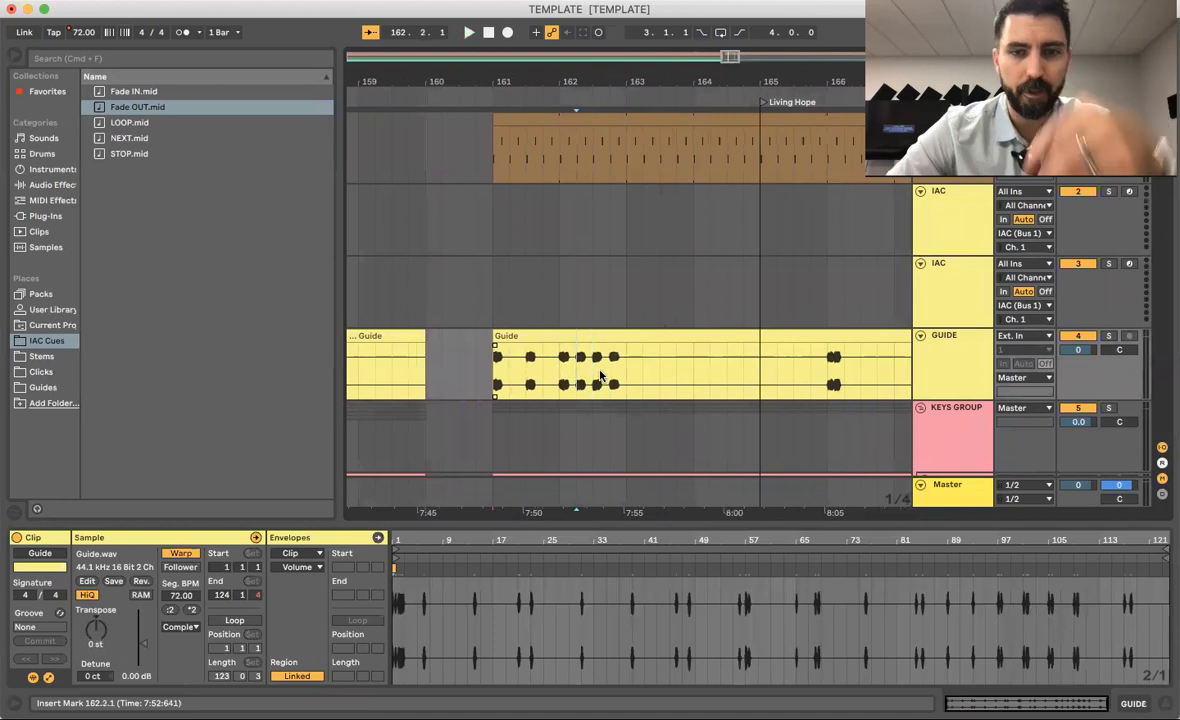
left_click(617, 378, "shift")
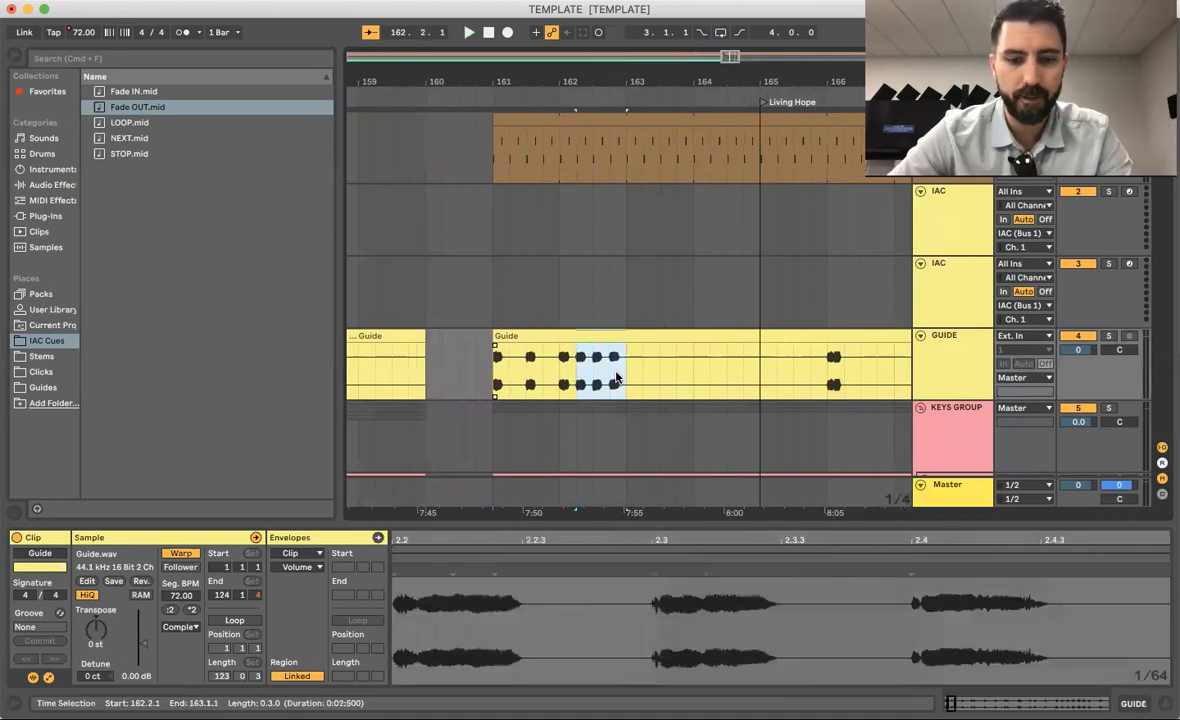
left_click(842, 371)
left_click(577, 386)
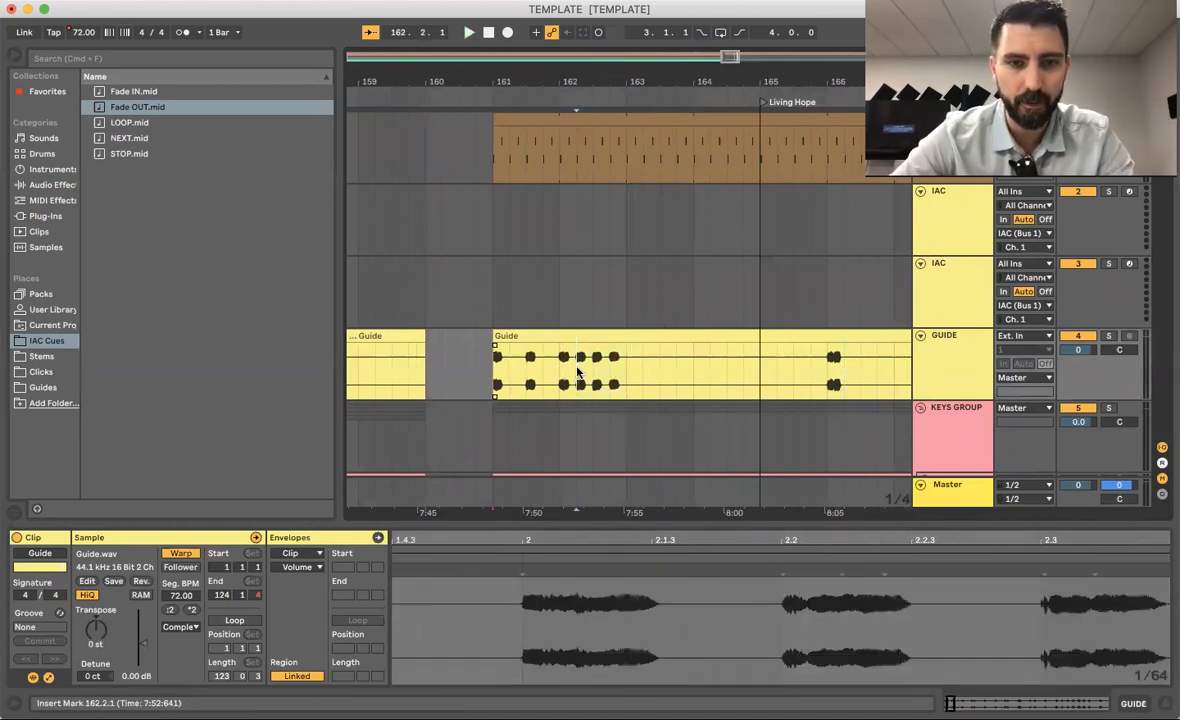
left_click(621, 374, "shift")
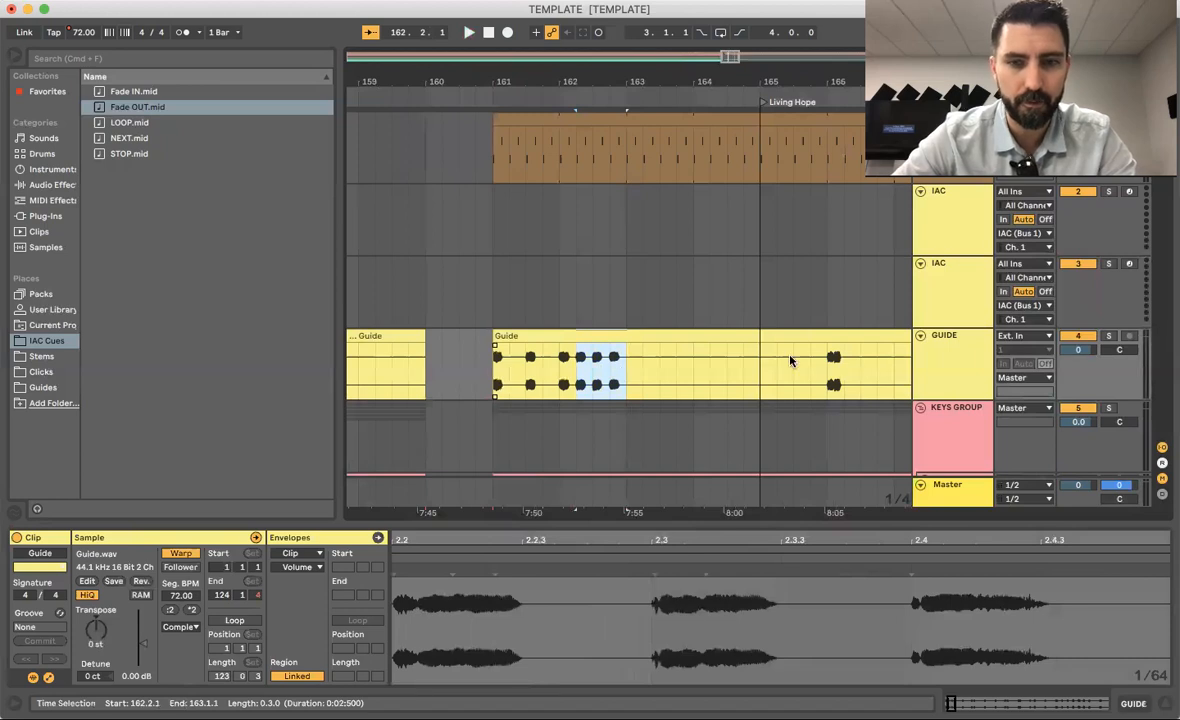
left_click(845, 375)
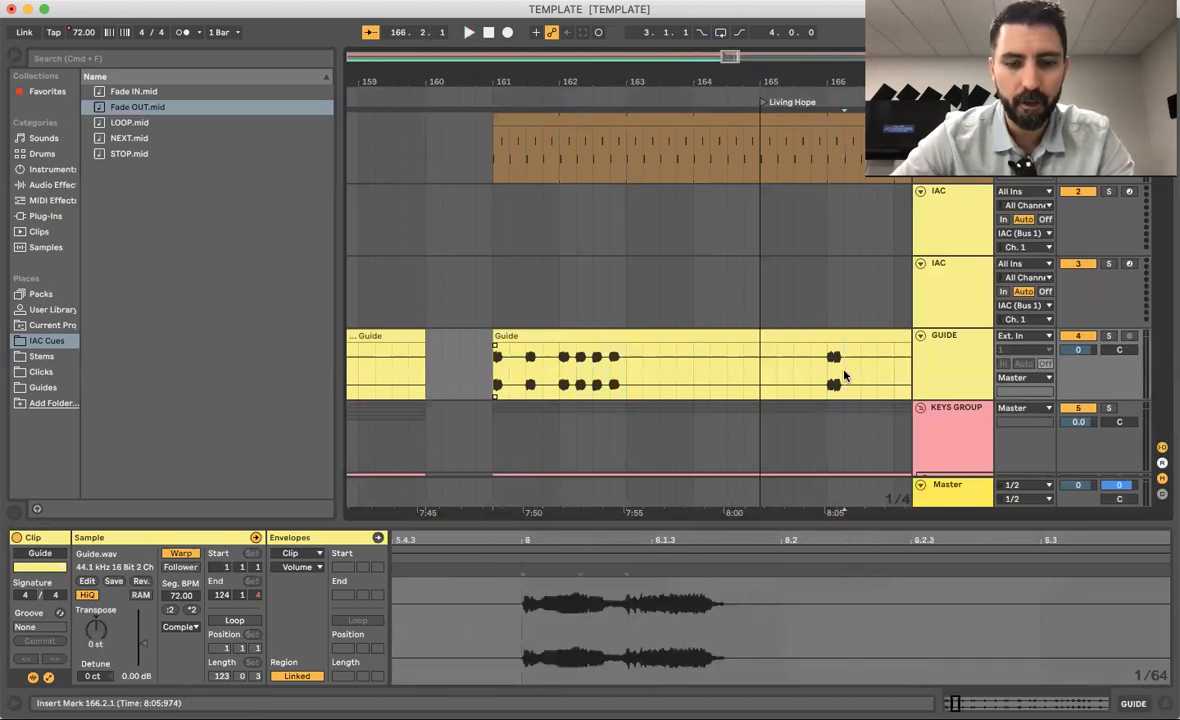
key("super+v")
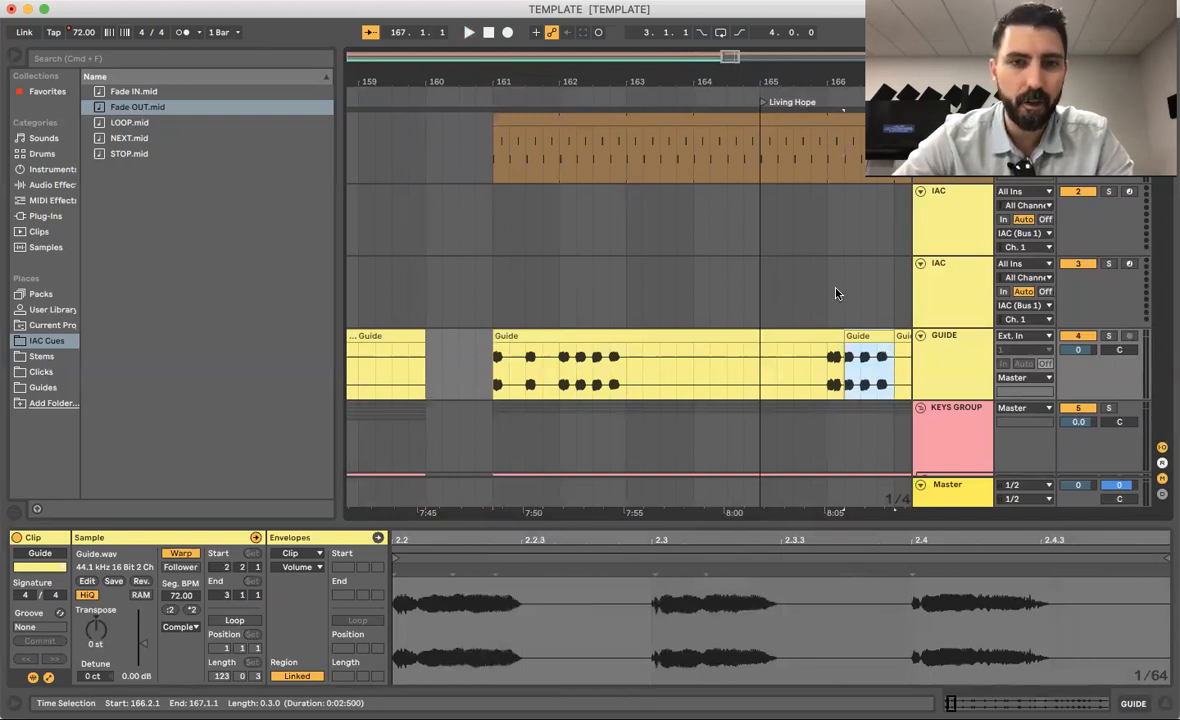
scroll(838, 293, "down", 4)
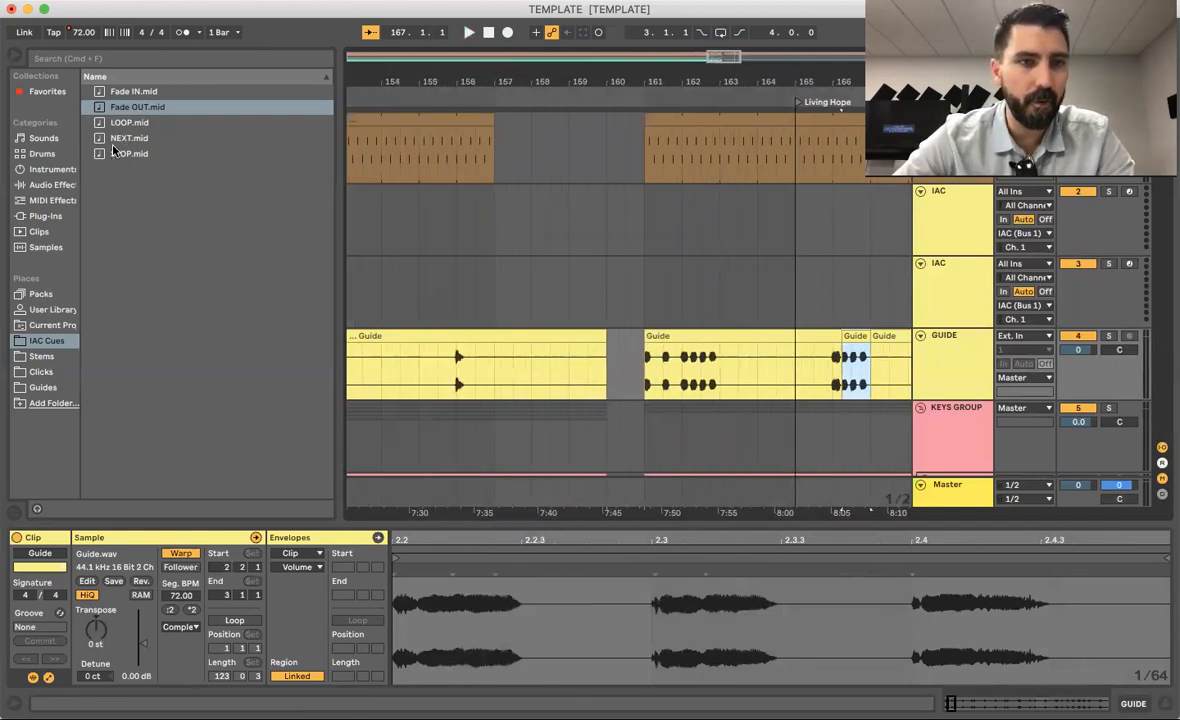
scroll(547, 269, "left", 5)
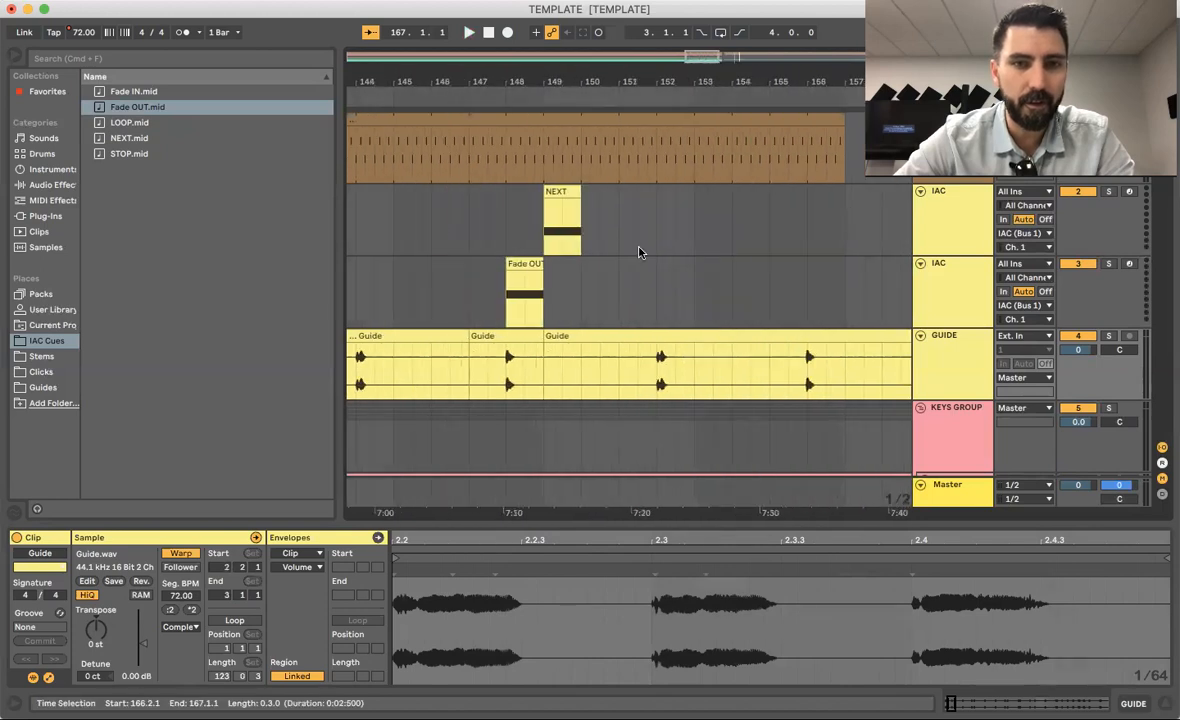
Step: Place the Fade IN cue on the lower IAC track at the Living Hope locator, bar 165
scroll(640, 251, "right", 6)
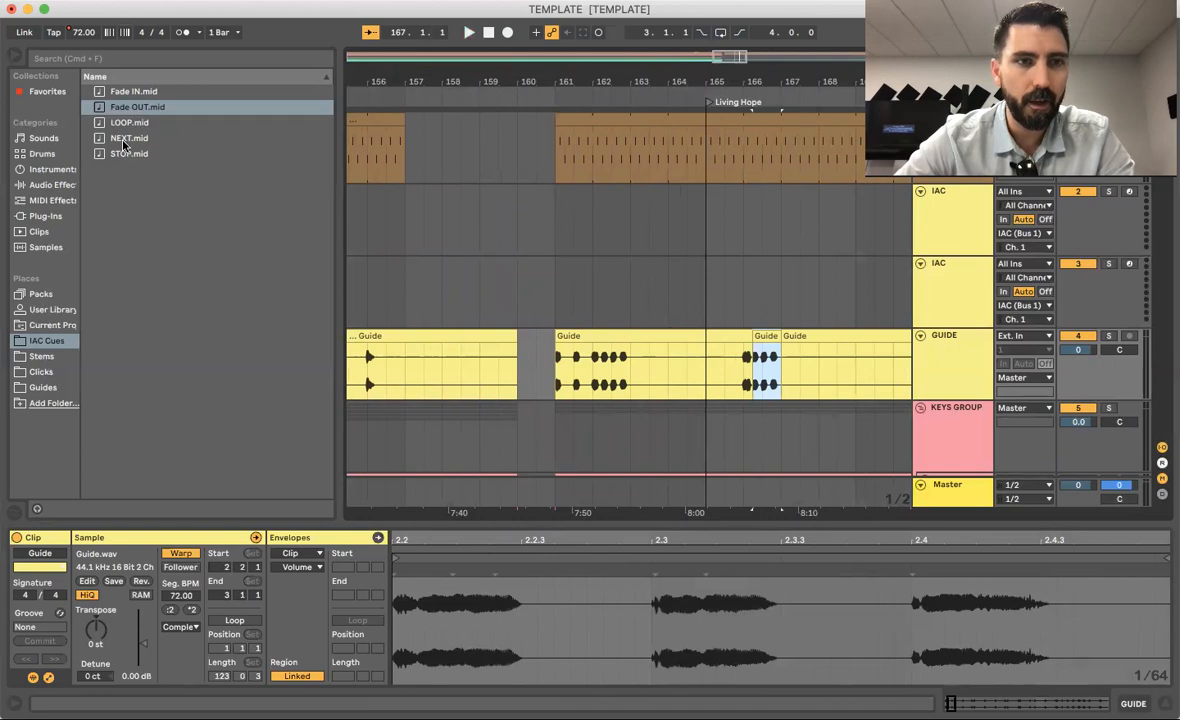
left_click(120, 96)
left_click_drag(125, 96, 713, 311)
Step: Trim the start of the Living Hope Piano clip from bar 161 to bar 167
scroll(710, 311, "down", 5)
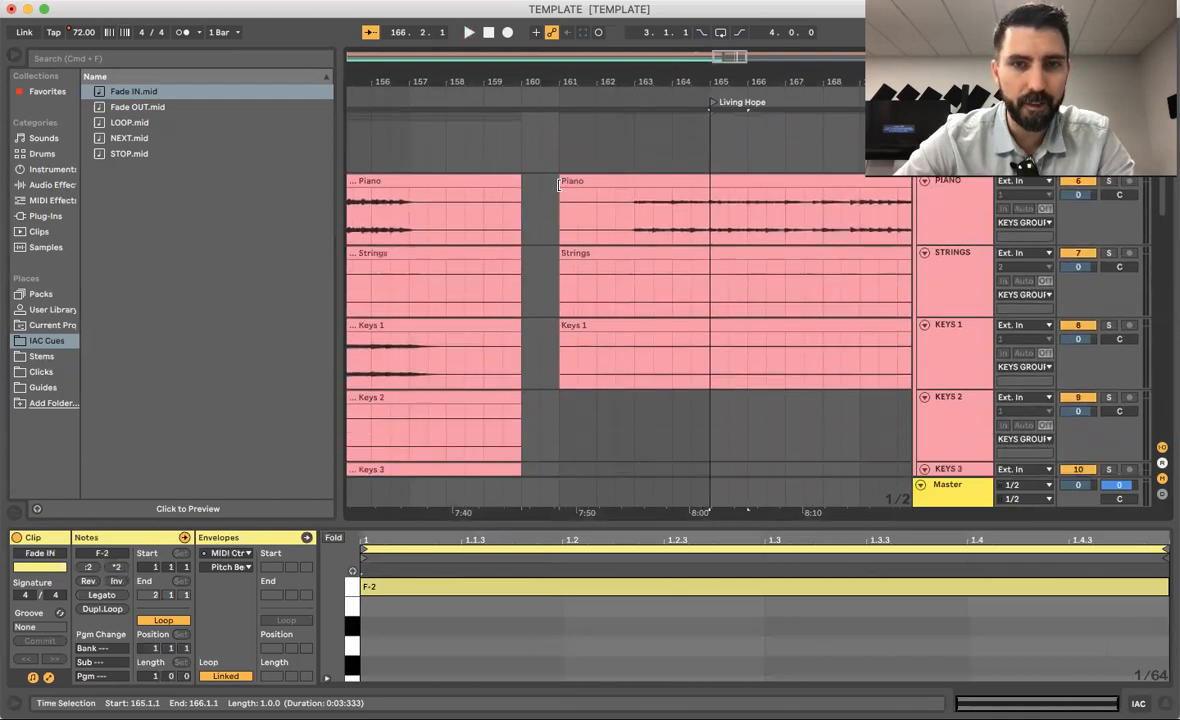
left_click_drag(558, 184, 785, 186)
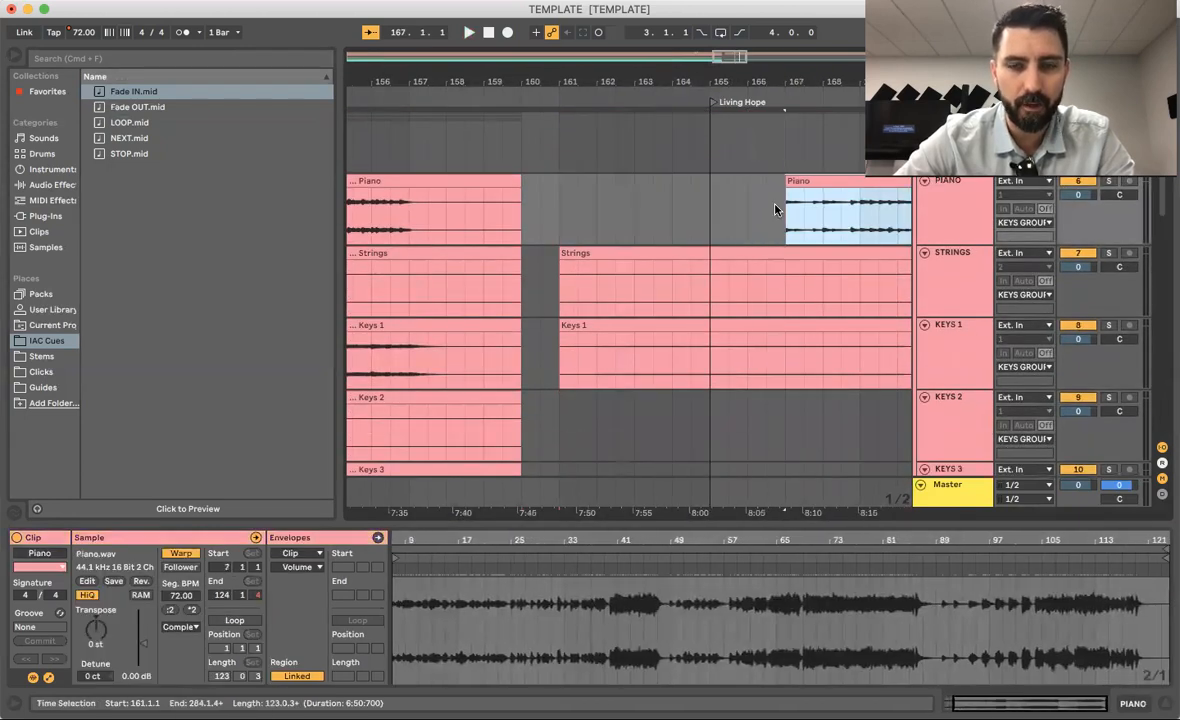
scroll(776, 210, "up", 10)
scroll(776, 210, "down", 7)
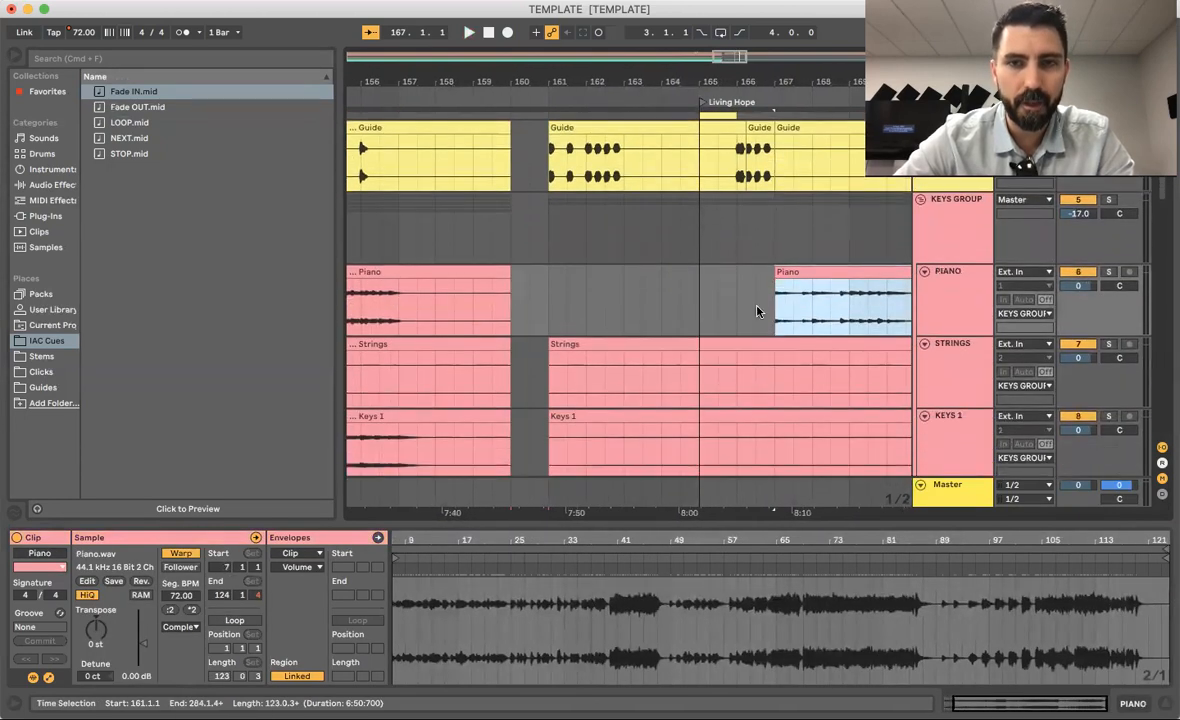
Step: Play the arrangement from bar 145 to test the cues before the song change
scroll(757, 312, "down", 3)
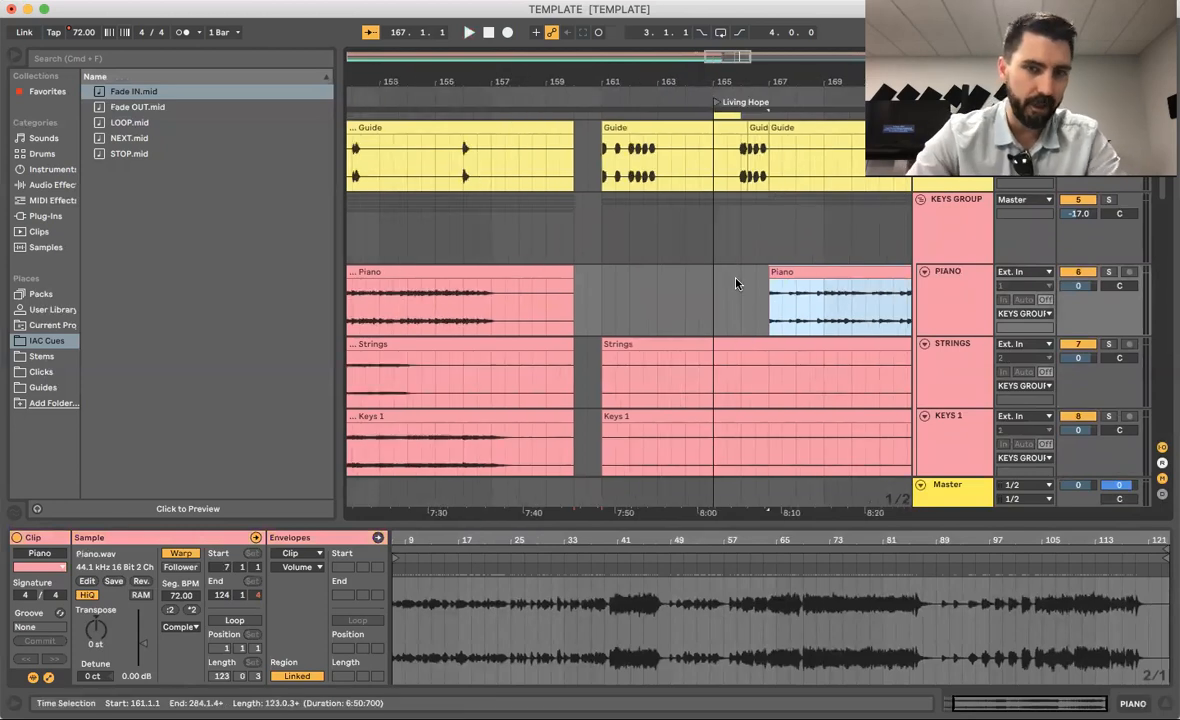
scroll(735, 284, "down", 5)
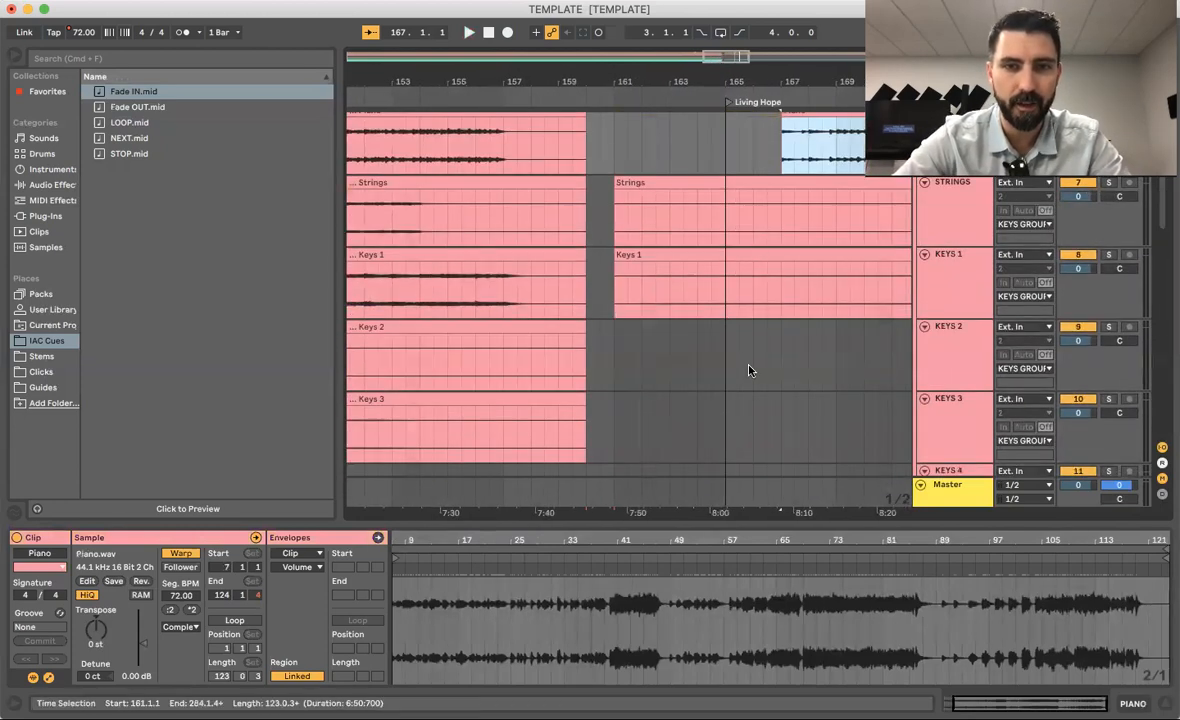
scroll(748, 370, "up", 8)
scroll(745, 371, "down", 5)
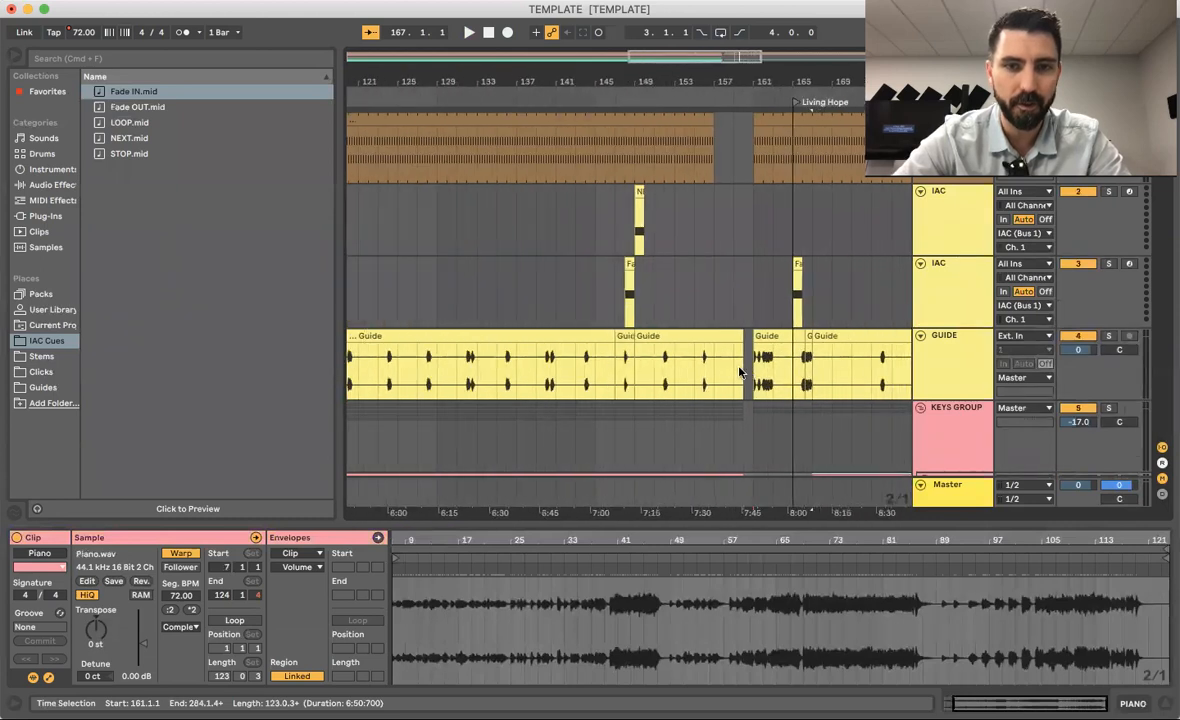
left_click(593, 298)
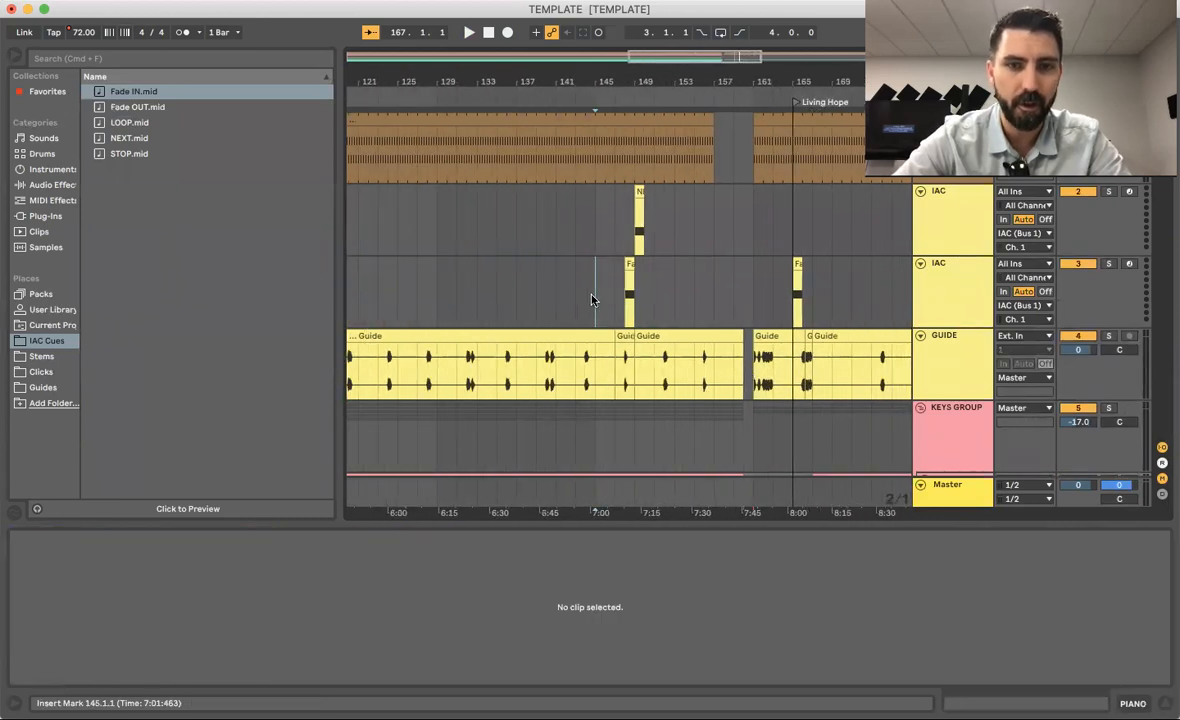
key("space")
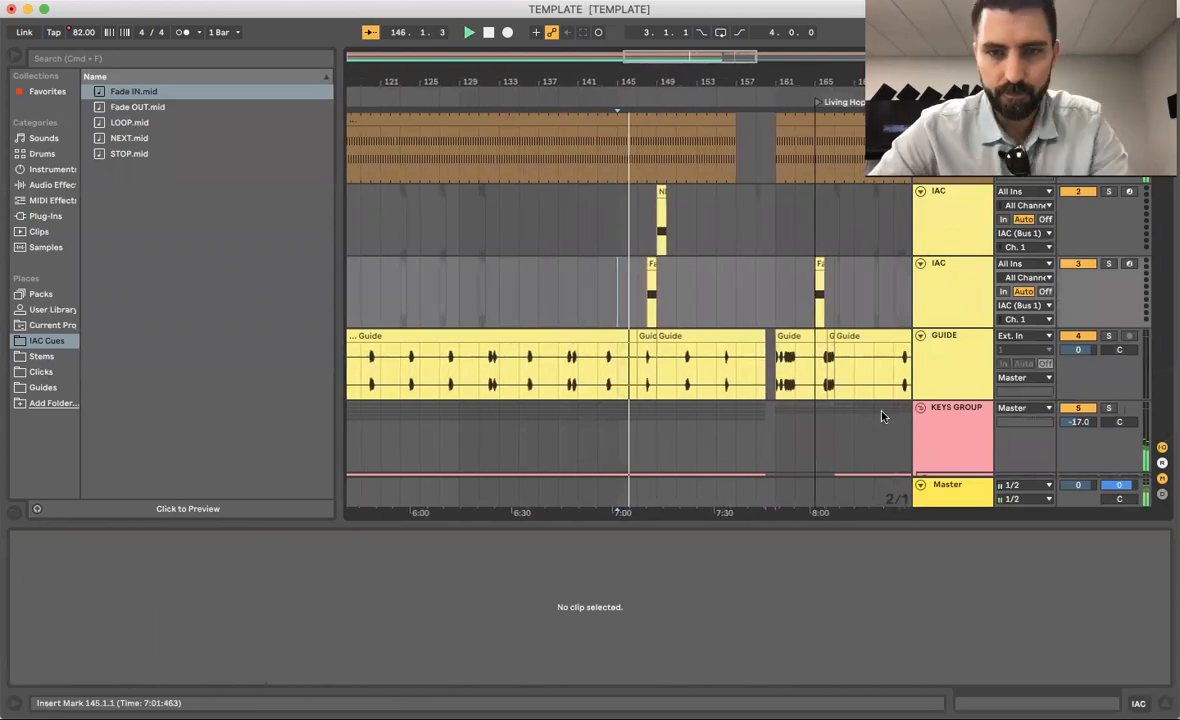
Step: Reset the group track volumes to 0 dB and play from bar 147 through the start of Living Hope
scroll(1080, 425, "down", 10)
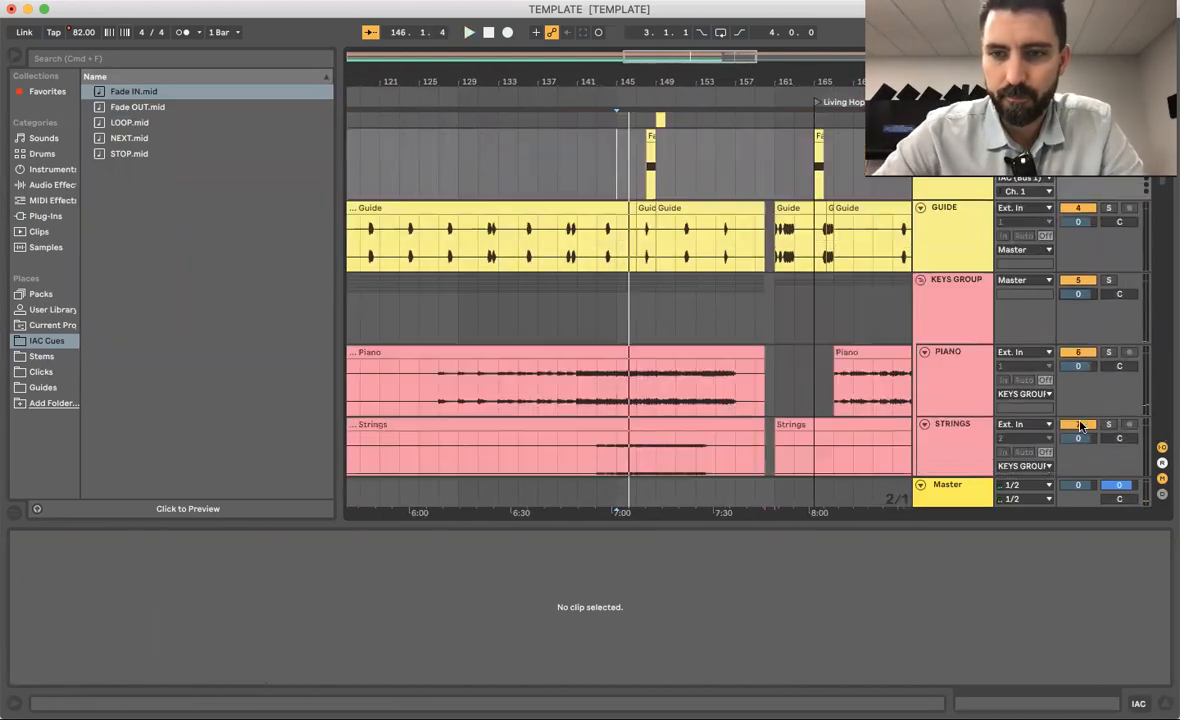
scroll(1080, 425, "down", 5)
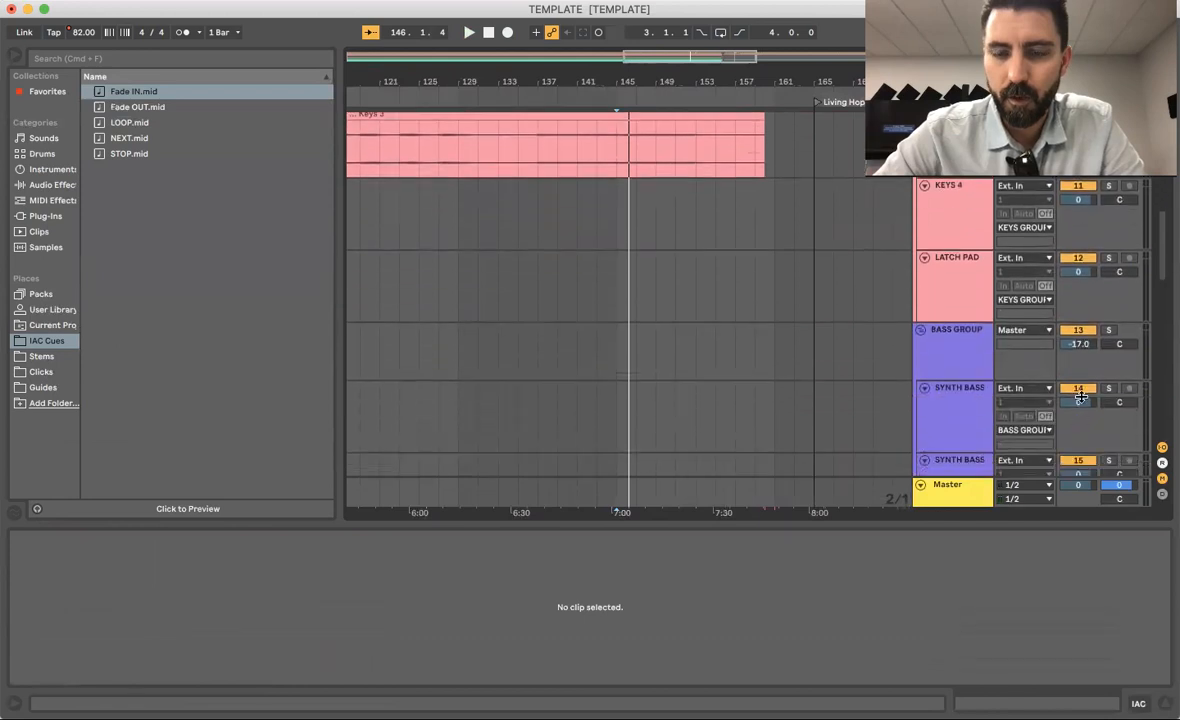
scroll(1080, 332, "down", 8)
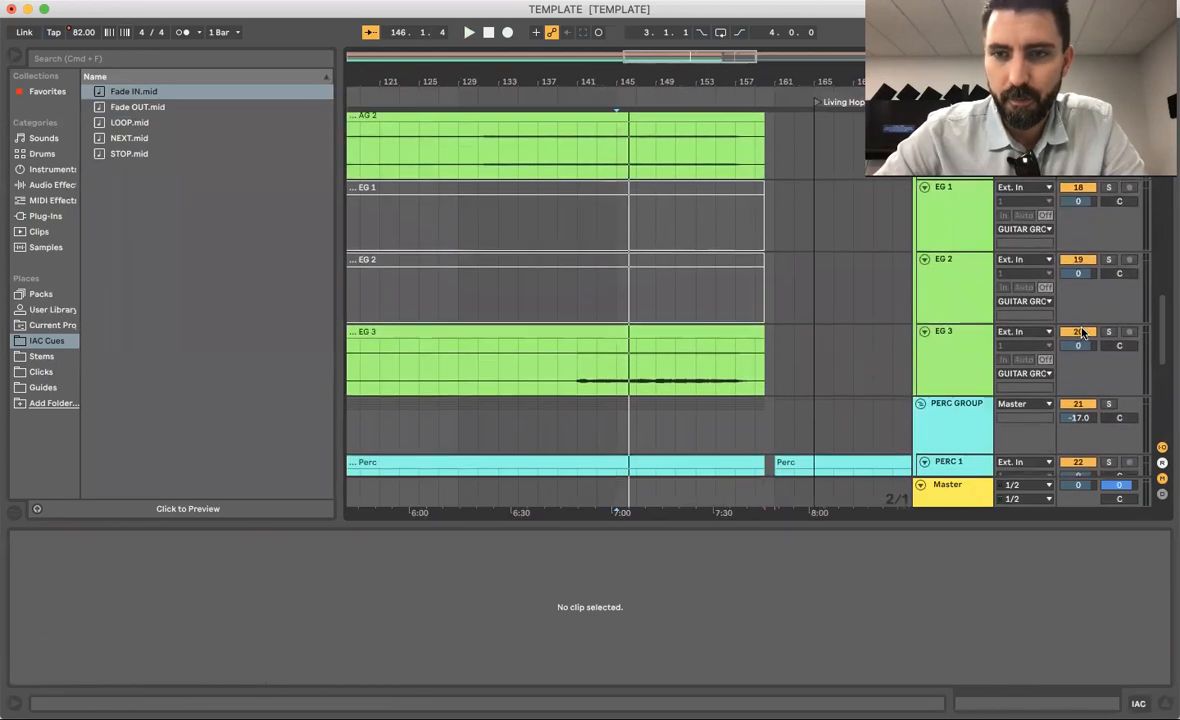
scroll(1080, 417, "down", 8)
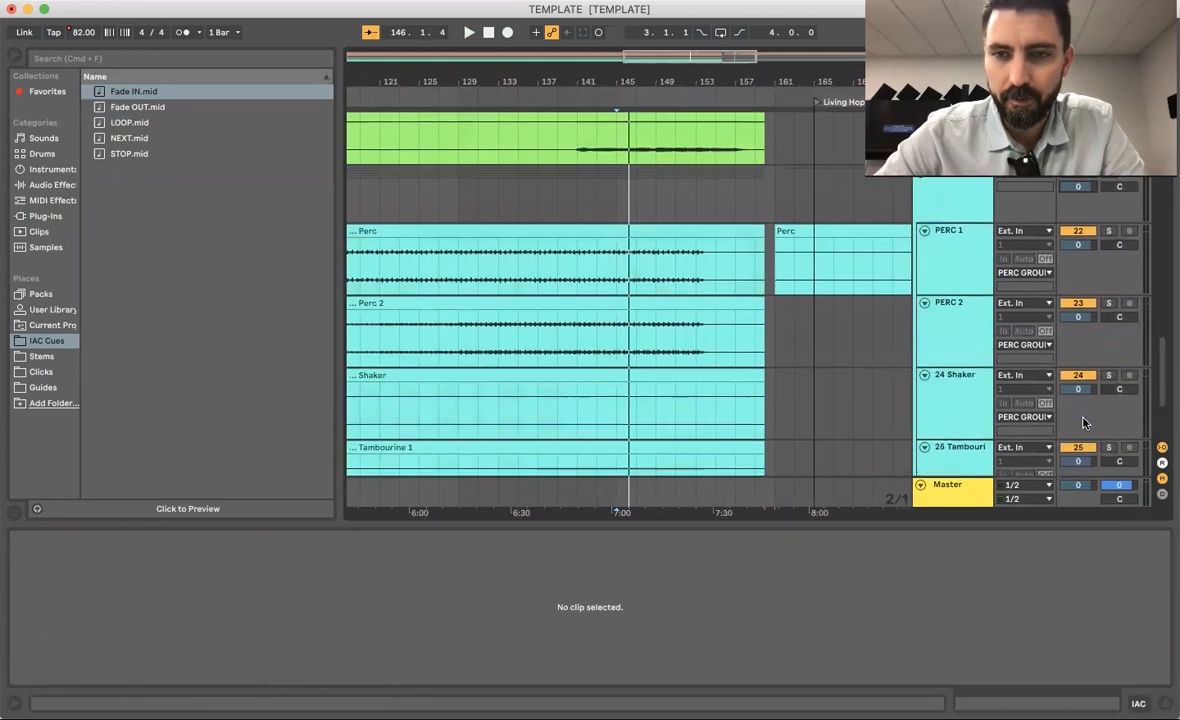
scroll(1081, 406, "up", 10)
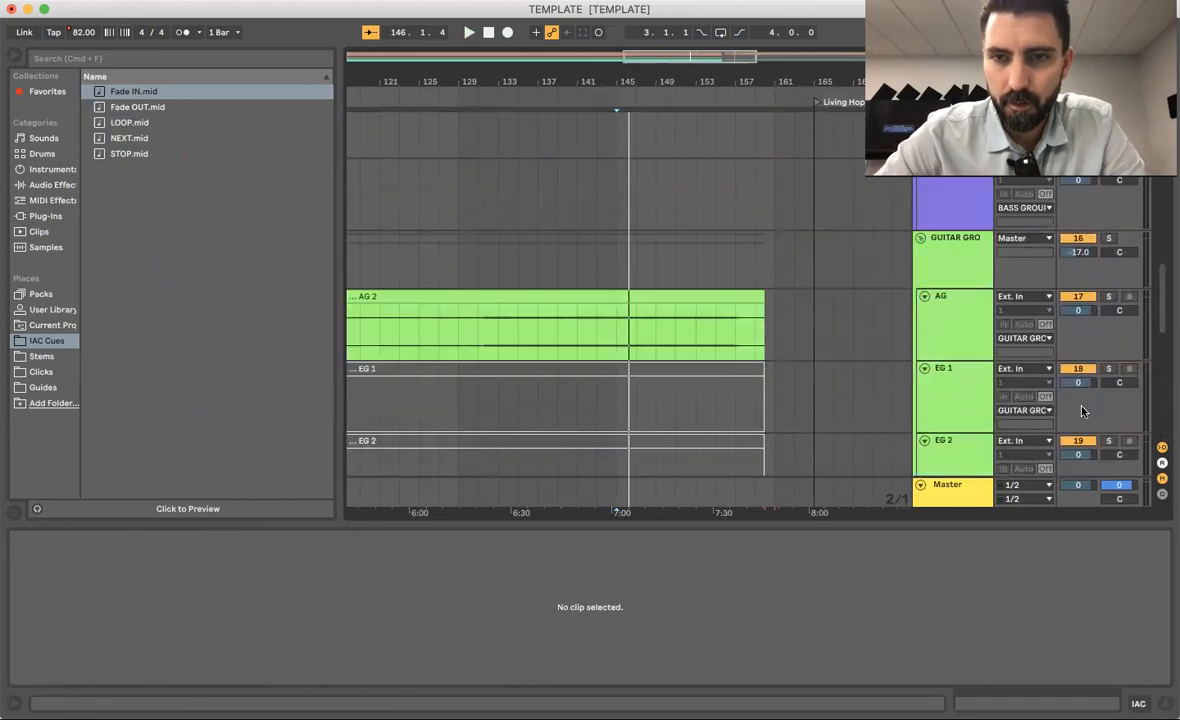
scroll(786, 234, "up", 10)
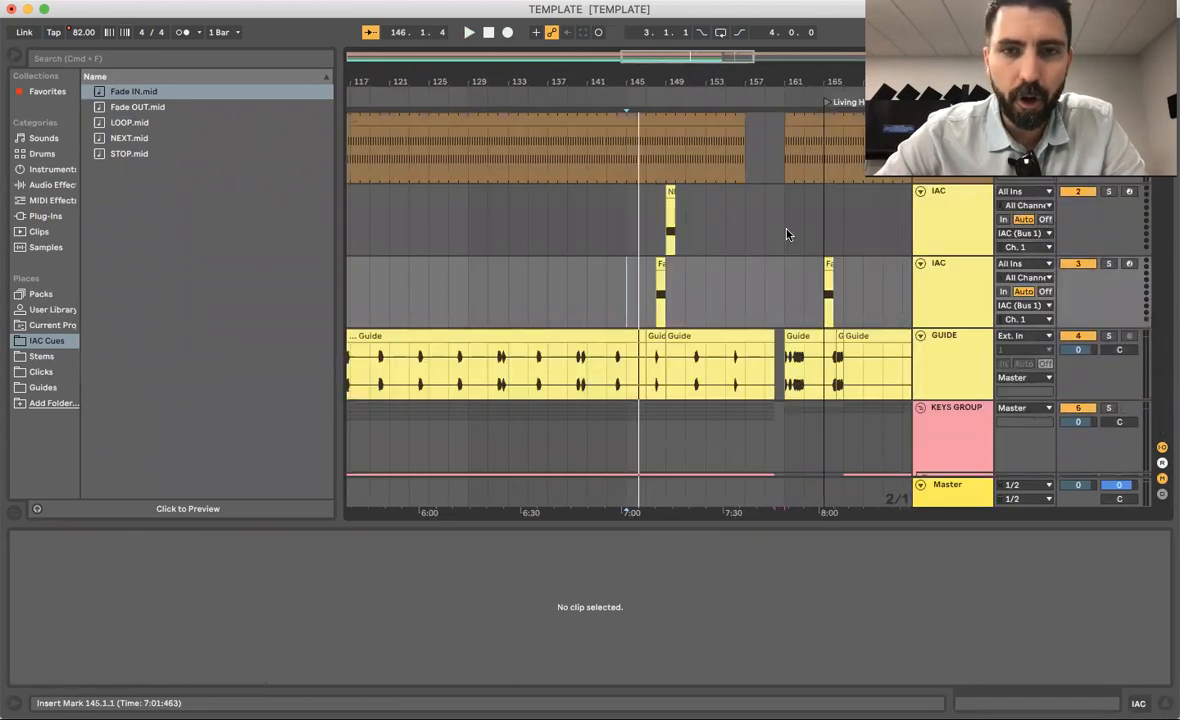
left_click(645, 282)
key("space")
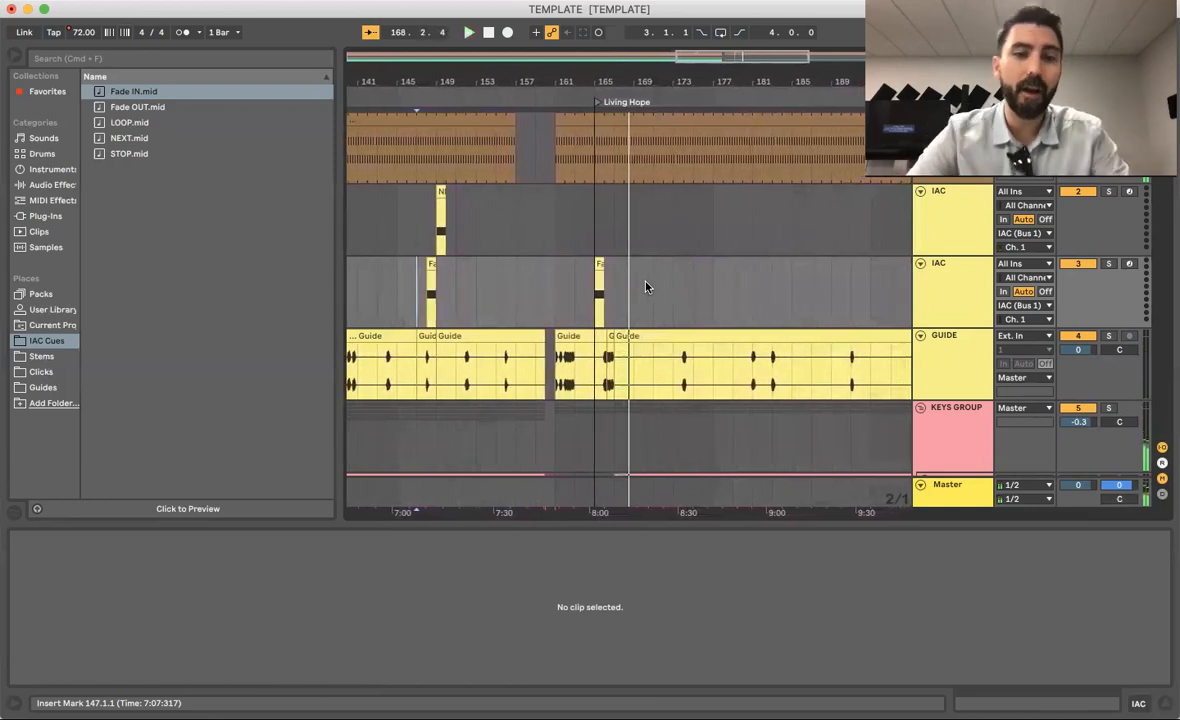
Step: Play Living Hope from bars 181, 183 and 199 to find a suitable section to fade in on
scroll(645, 287, "right", 5)
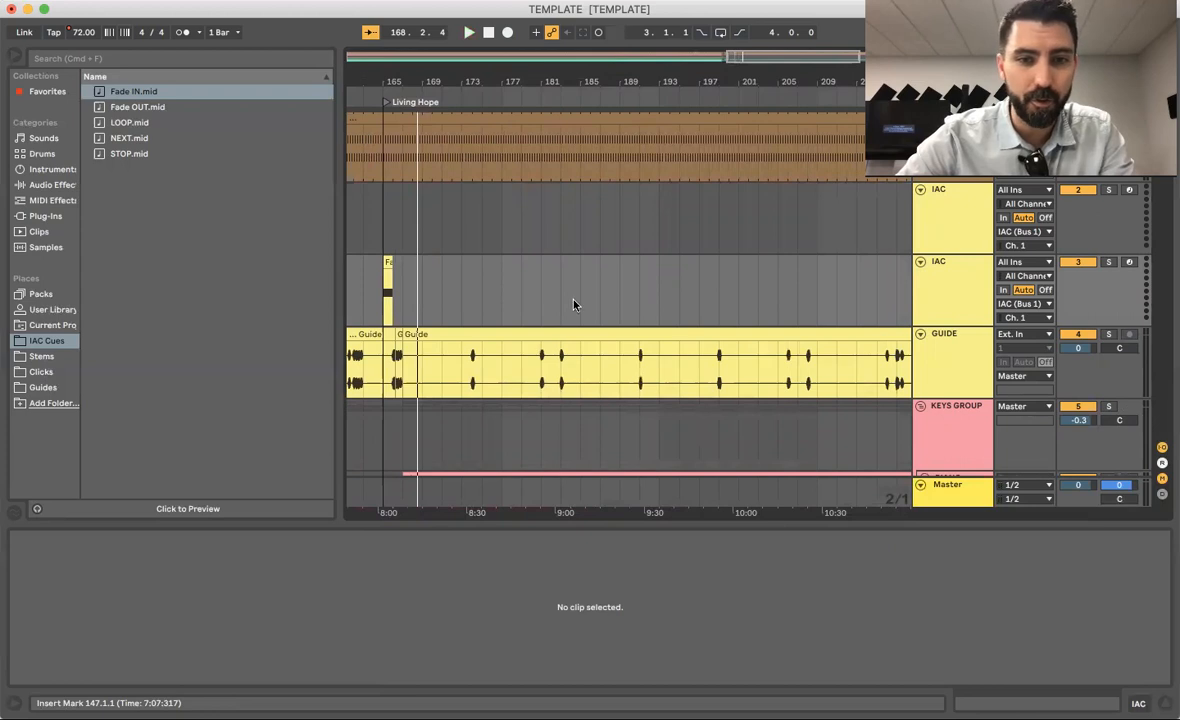
left_click(545, 303)
key("space")
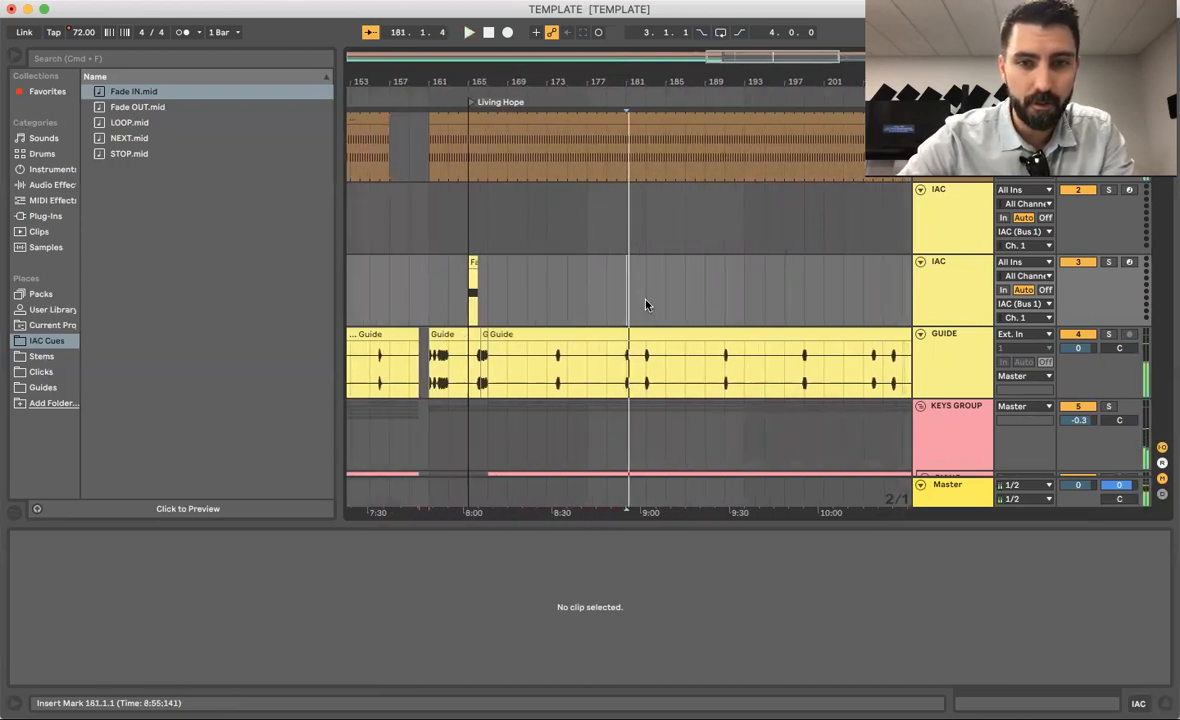
key("space")
left_click(646, 305)
key("space")
scroll(646, 305, "right", 6)
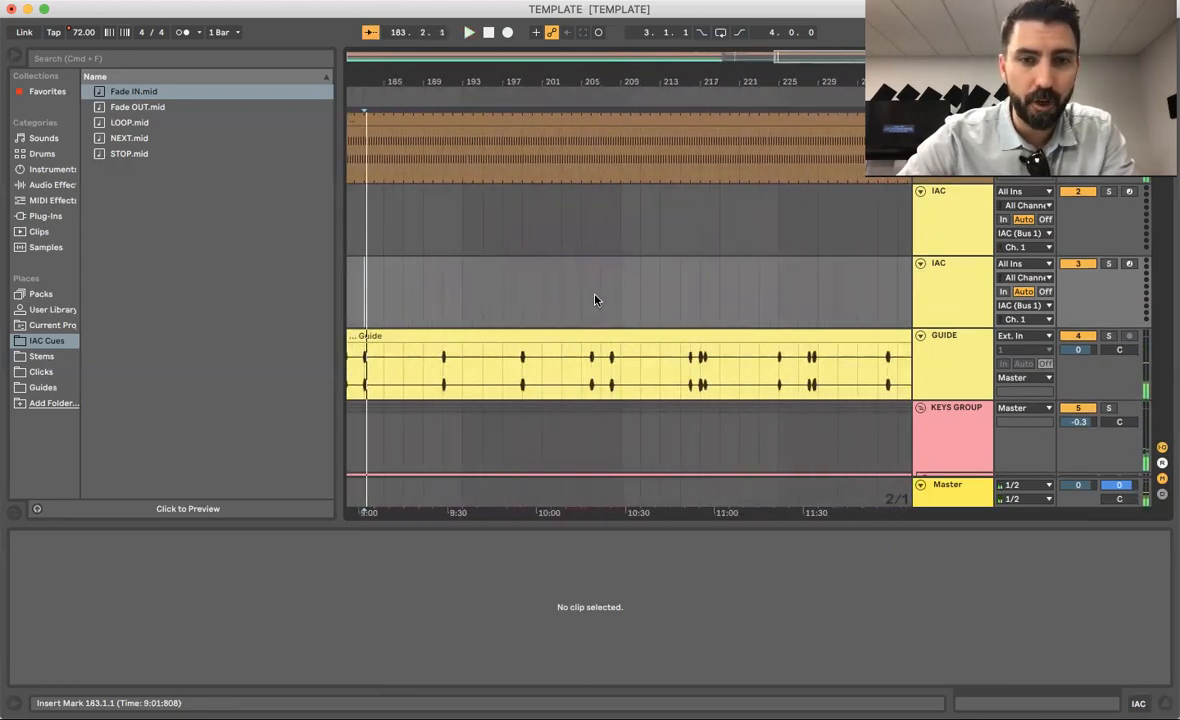
key("space")
left_click(519, 294)
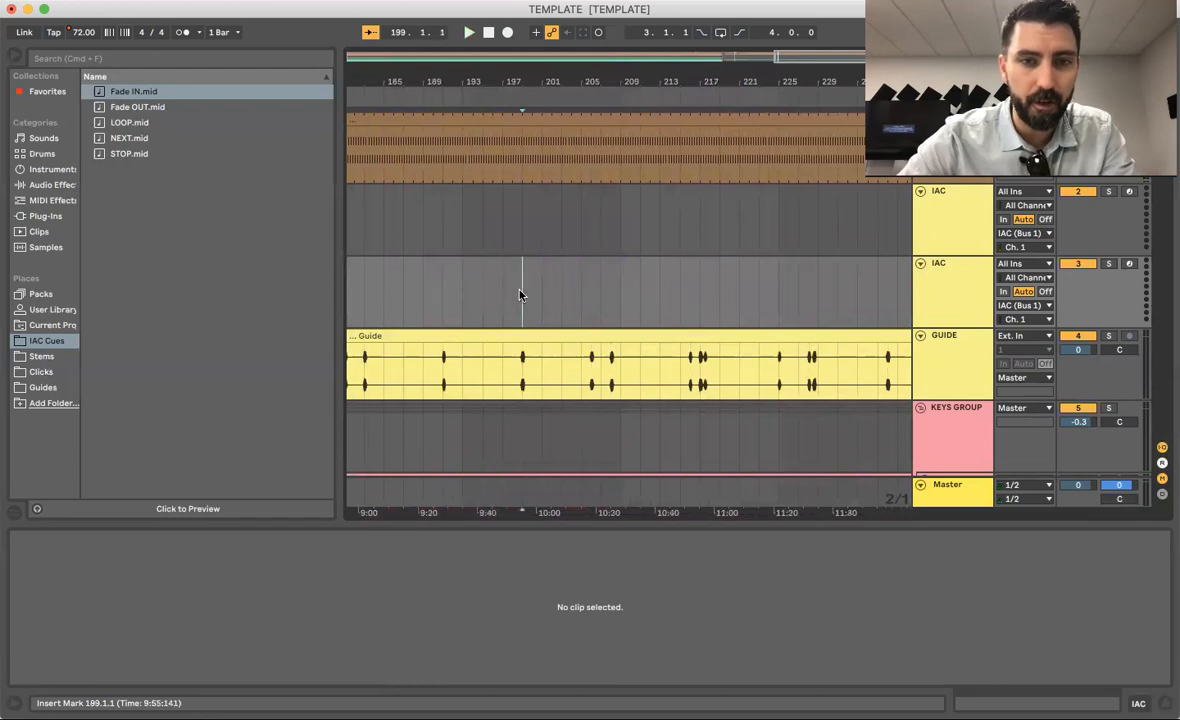
key("space")
scroll(660, 287, "right", 1)
scroll(658, 287, "right", 4)
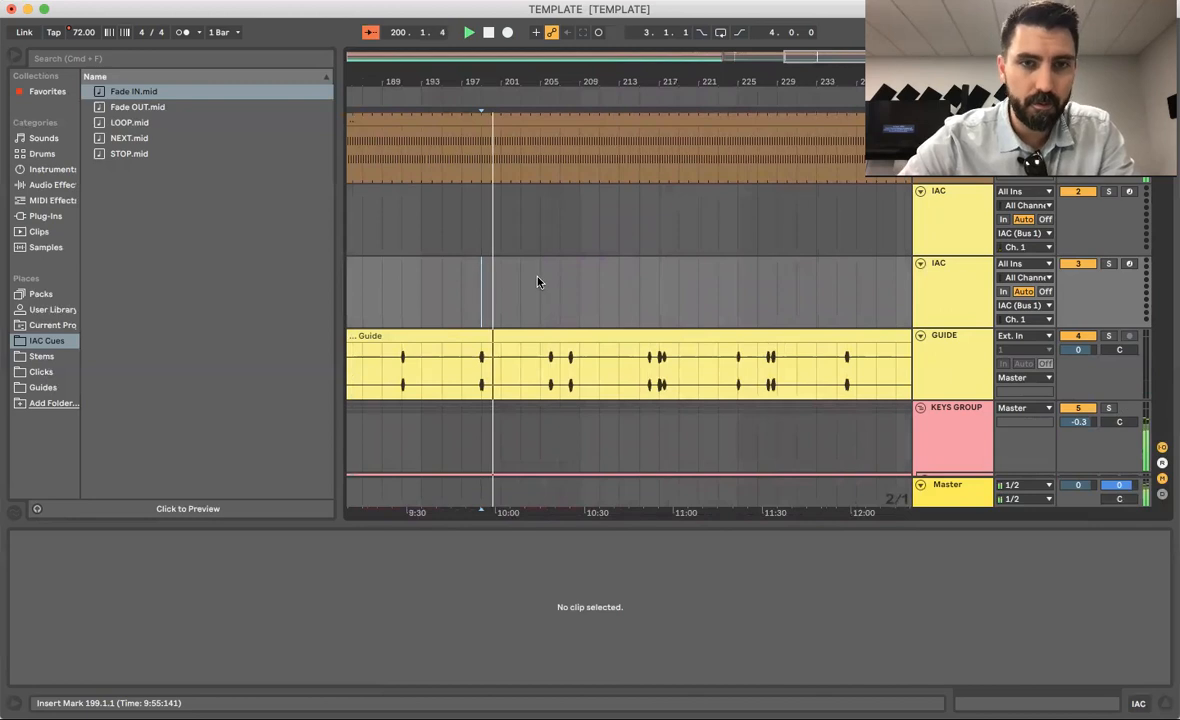
Step: Move the Fade IN clip and the Living Hope locator to bar 199
scroll(548, 274, "left", 10)
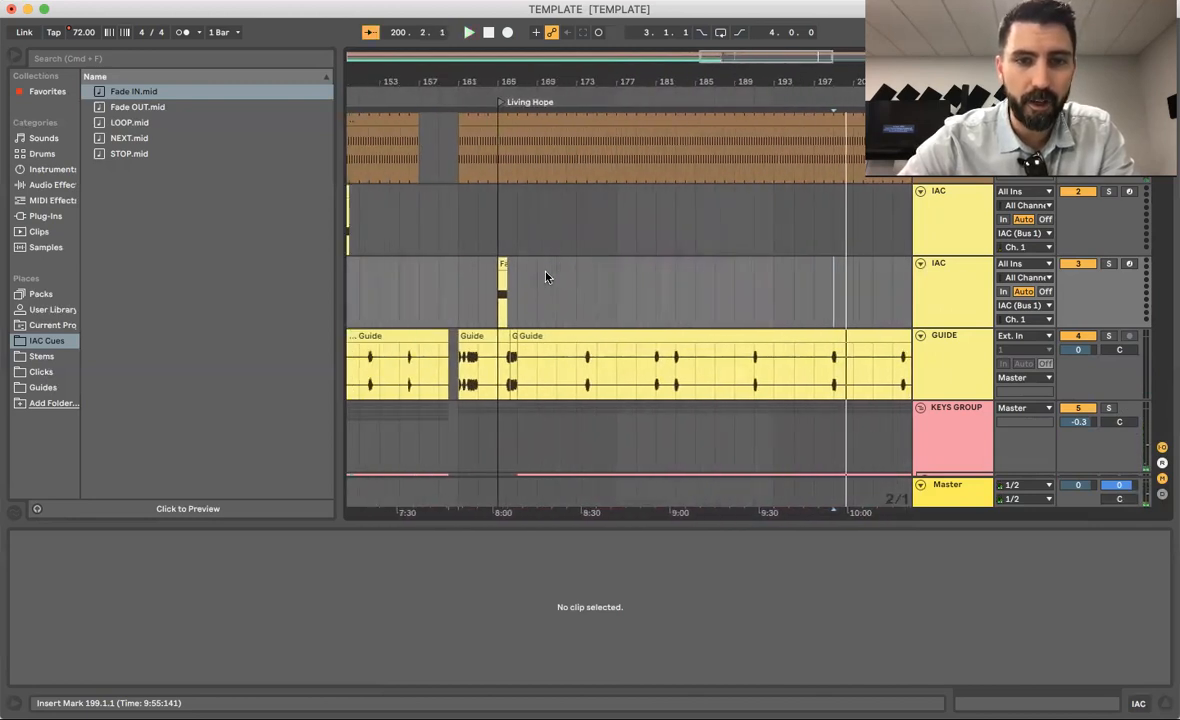
left_click_drag(510, 262, 850, 263)
left_click_drag(511, 104, 836, 124)
left_click(849, 263)
scroll(852, 250, "right", 5)
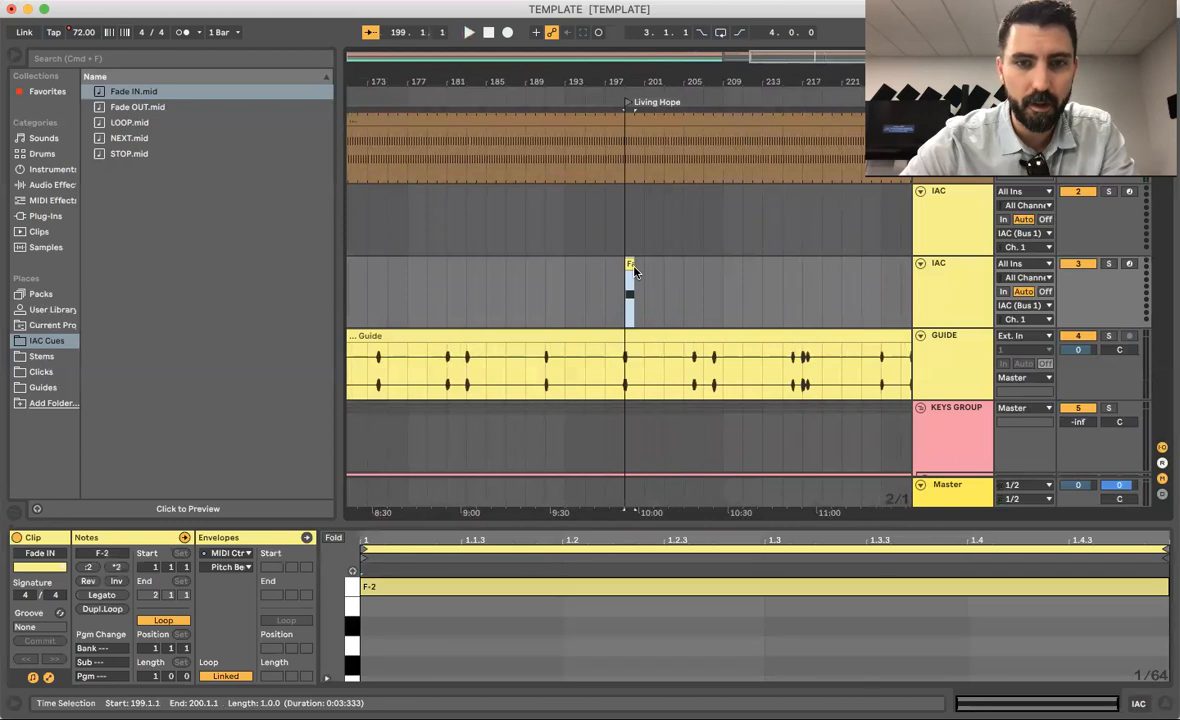
Step: Move the Living Hope locator one bar earlier than the Fade IN clip, to bar 198
scroll(635, 272, "up", 5)
left_click(610, 104)
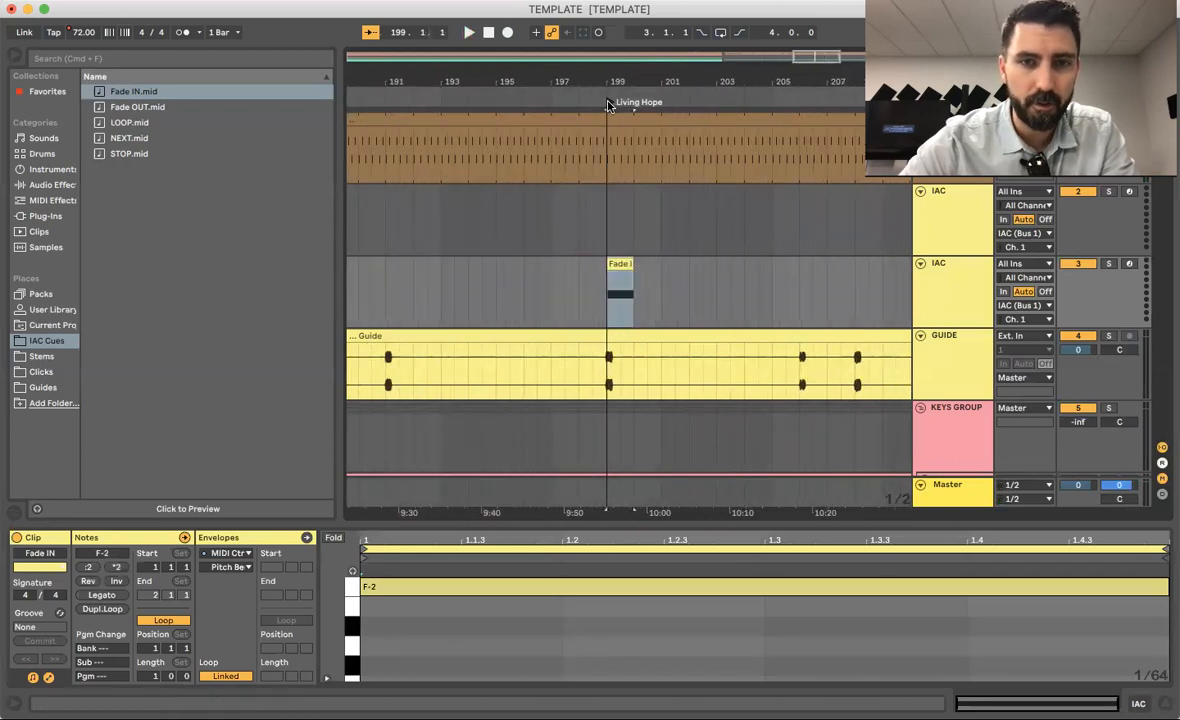
left_click(612, 266)
Step: Play from bar 147 to try the transition with the moved cue, and stop playback at bar 139
scroll(601, 263, "down", 6)
scroll(601, 263, "left", 5)
scroll(601, 263, "right", 4)
scroll(601, 263, "up", 3)
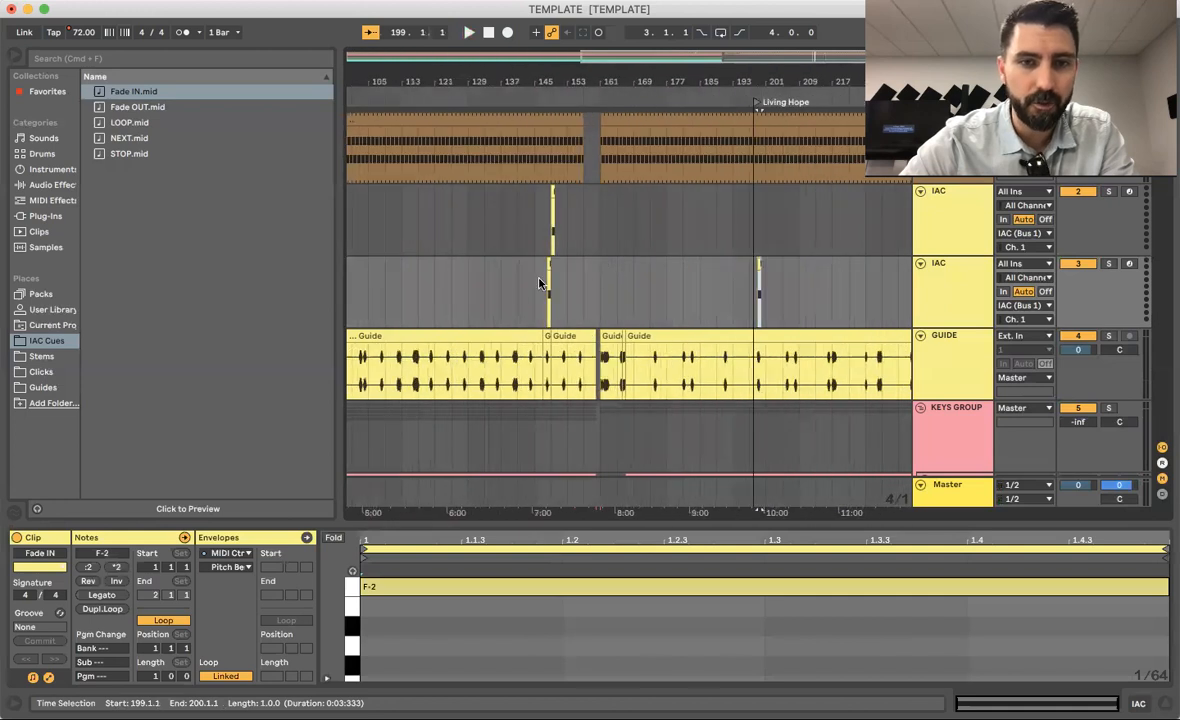
scroll(548, 295, "up", 4)
left_click(531, 293)
scroll(531, 293, "left", 3)
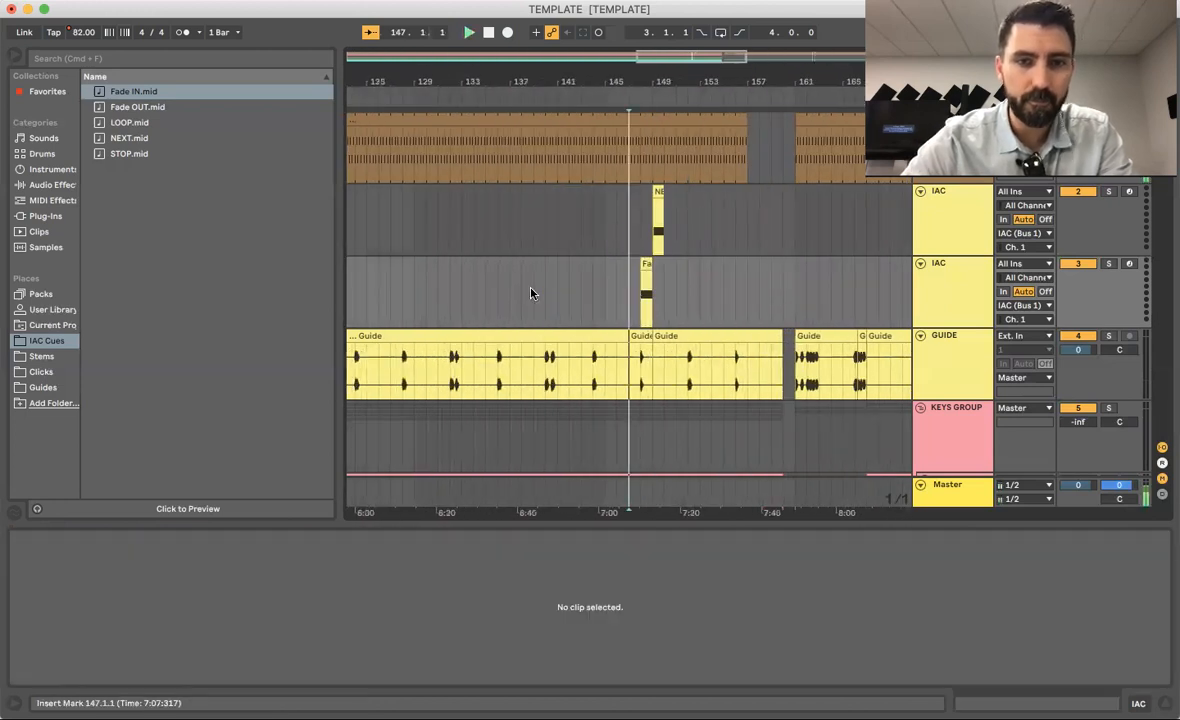
key("space")
left_click(531, 293)
Step: Reset the group track volumes, including the keys and guitar groups, to 0 dB
scroll(531, 293, "right", 10)
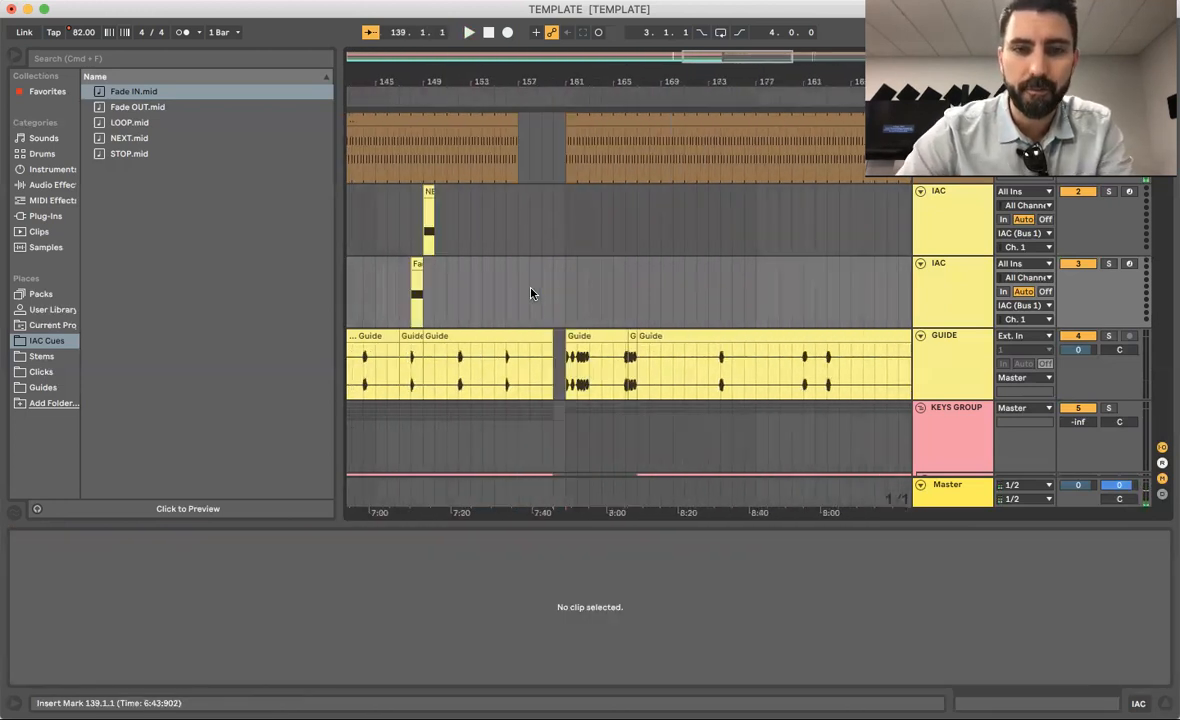
scroll(531, 293, "left", 10)
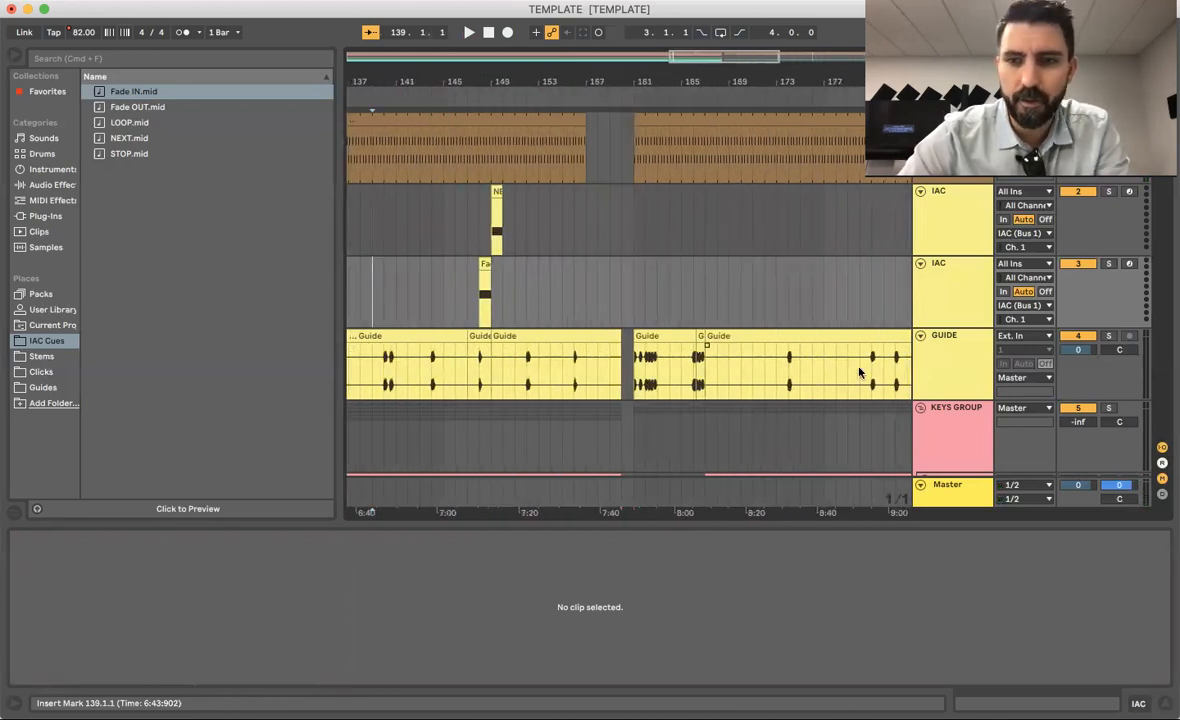
scroll(962, 427, "down", 15)
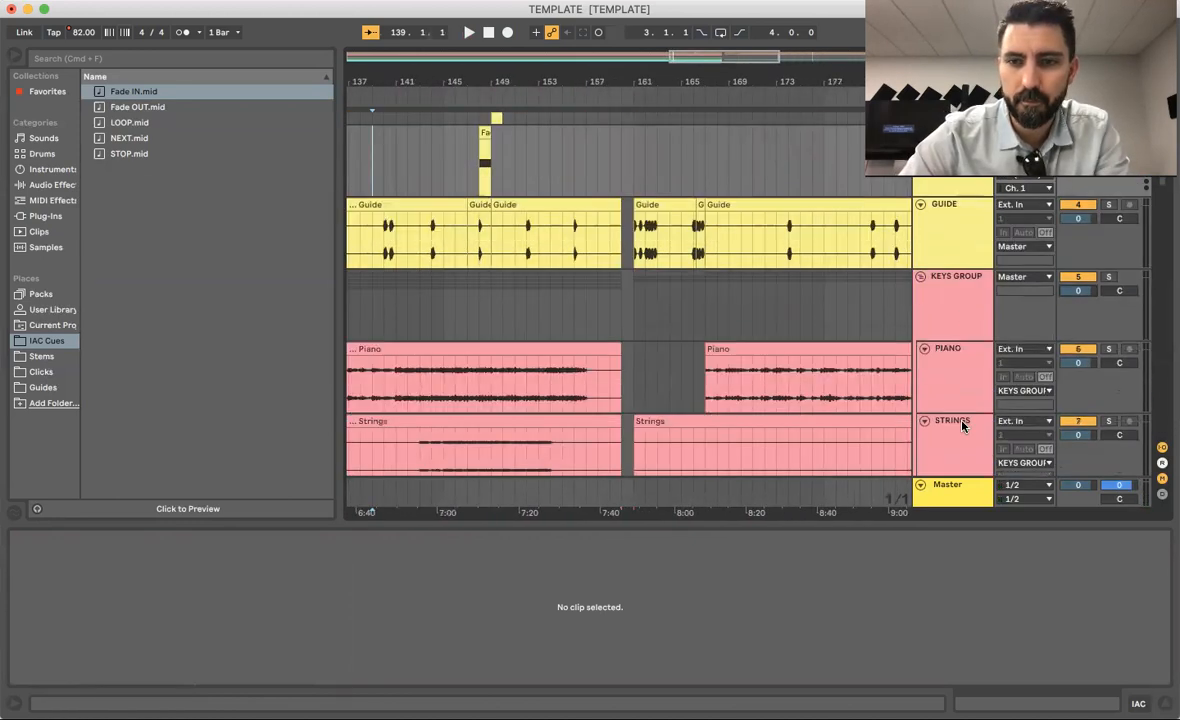
scroll(962, 427, "up", 5)
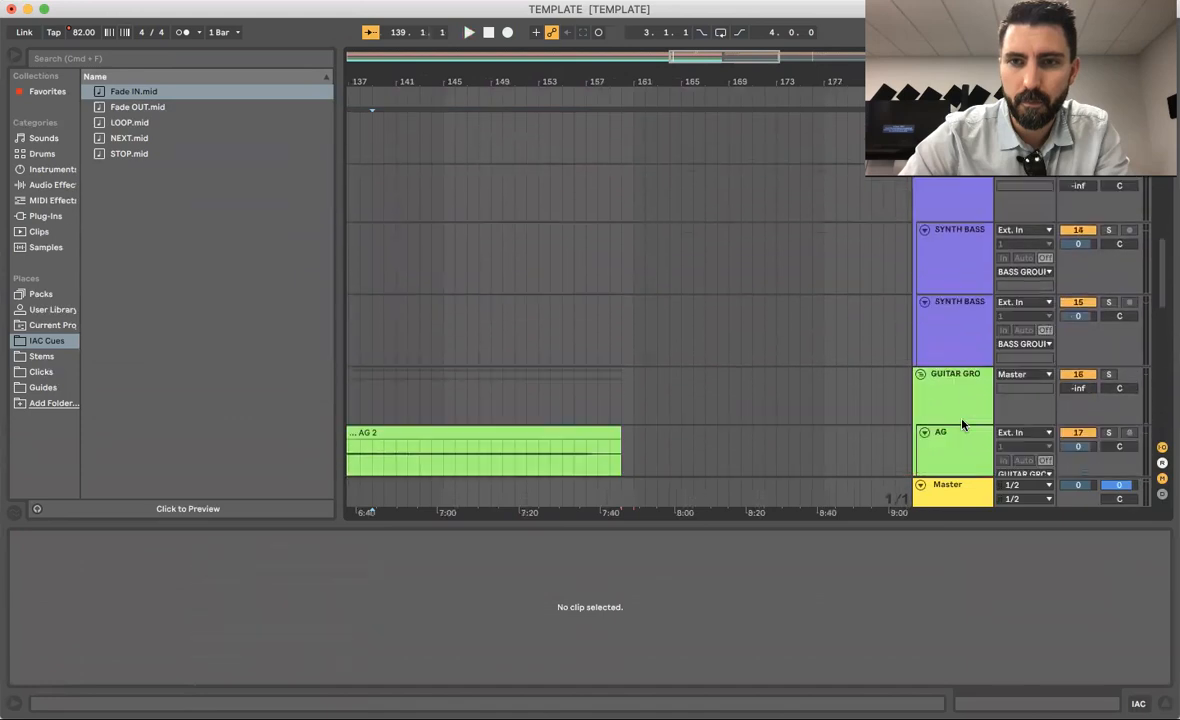
scroll(977, 355, "down", 10)
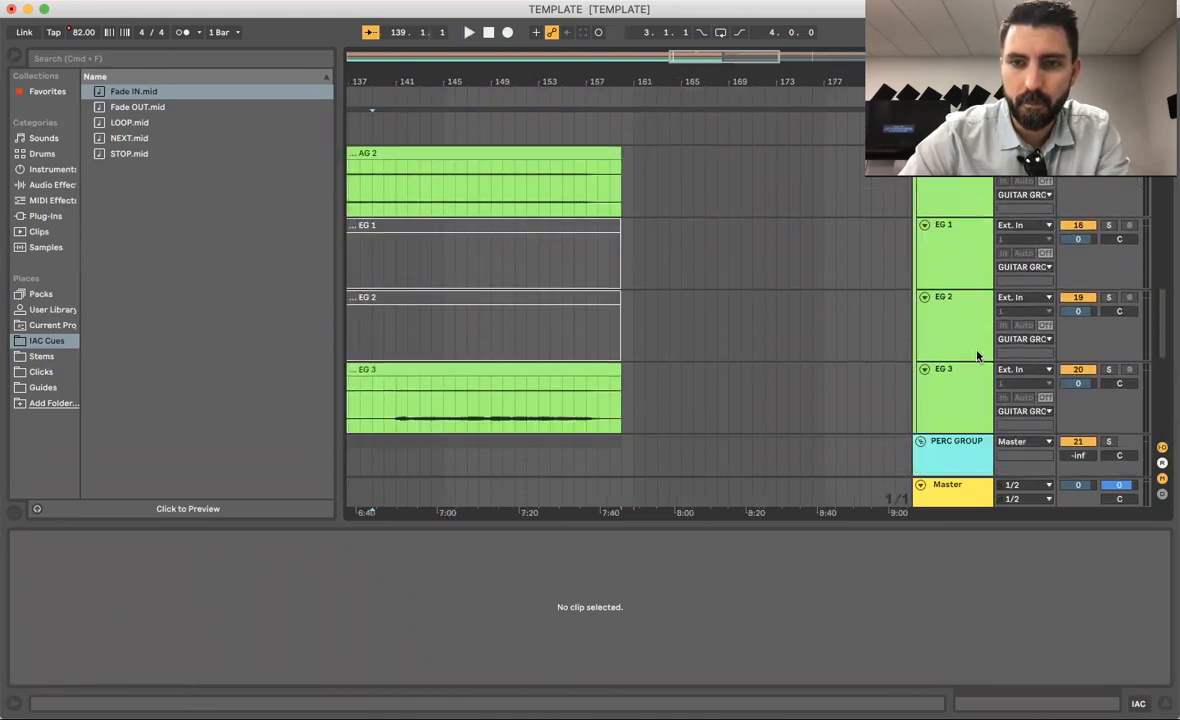
scroll(977, 355, "up", 6)
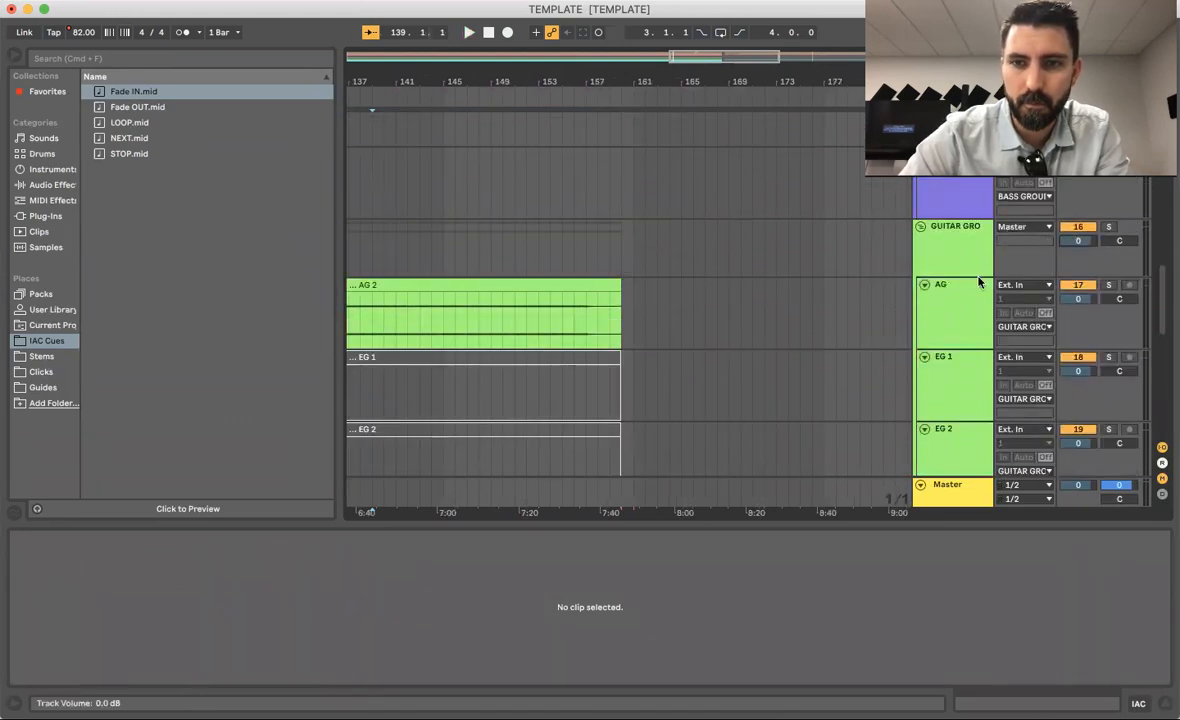
scroll(979, 283, "down", 6)
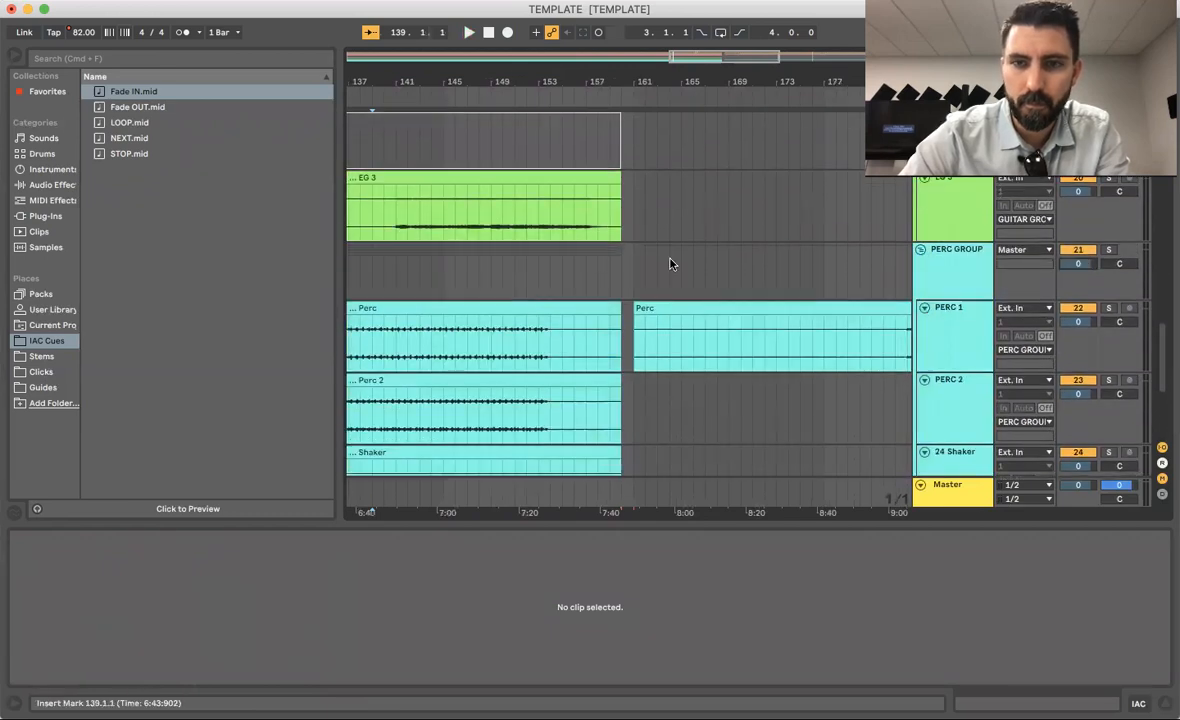
scroll(670, 264, "up", 15)
Step: Play from bar 147 to check the jump to the Living Hope locator and the Fade IN at bar 199
left_click(463, 298)
key("space")
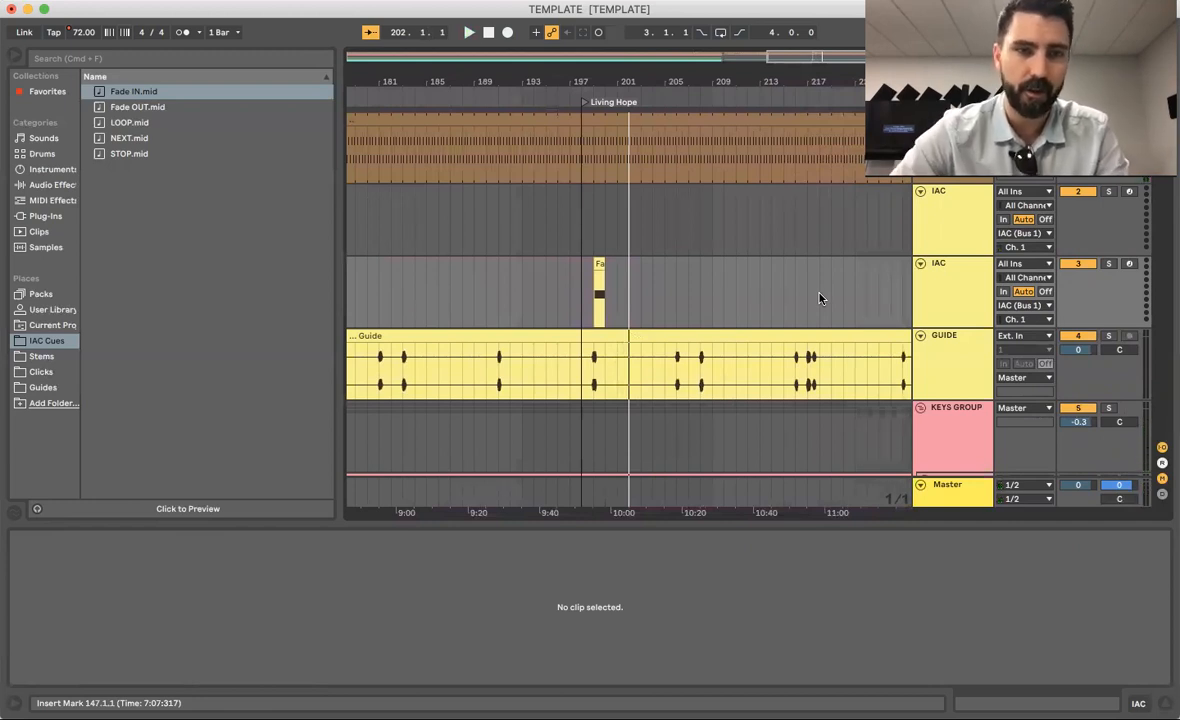
scroll(545, 313, "left", 10)
scroll(702, 315, "right", 7)
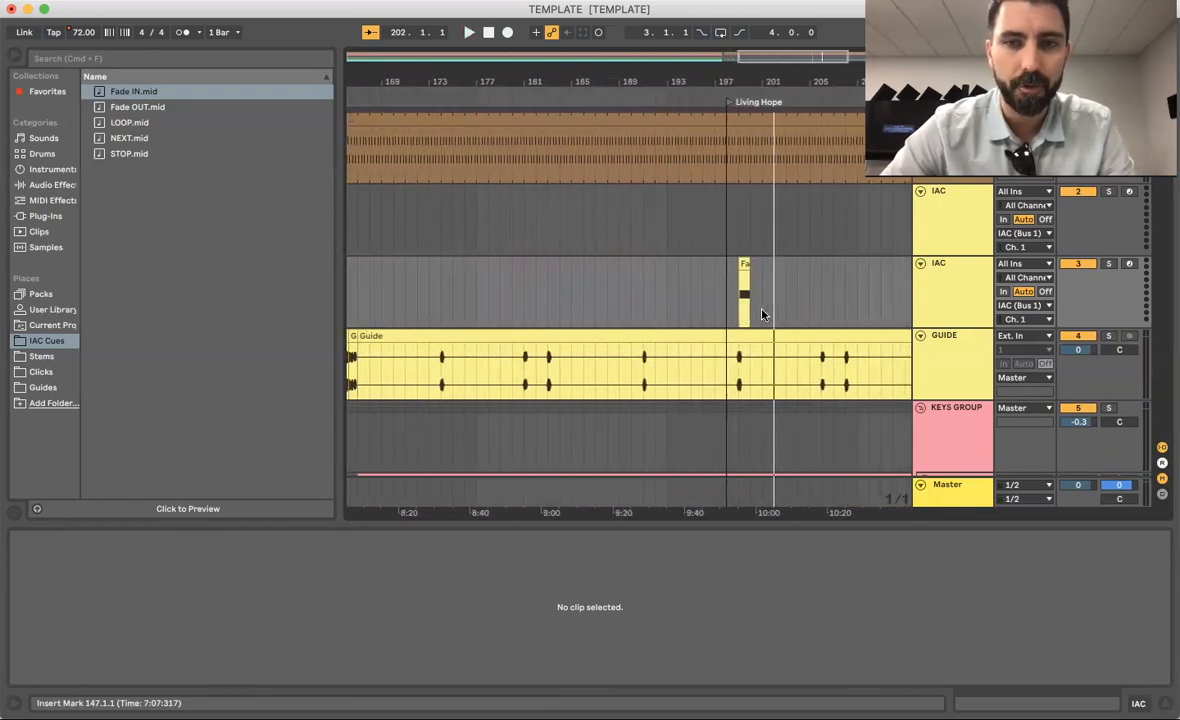
Step: Move the Fade IN clip back to bar 162 and the Living Hope locator to bar 161, at the start of the song
left_click_drag(771, 107, 583, 110)
left_click_drag(787, 265, 628, 262)
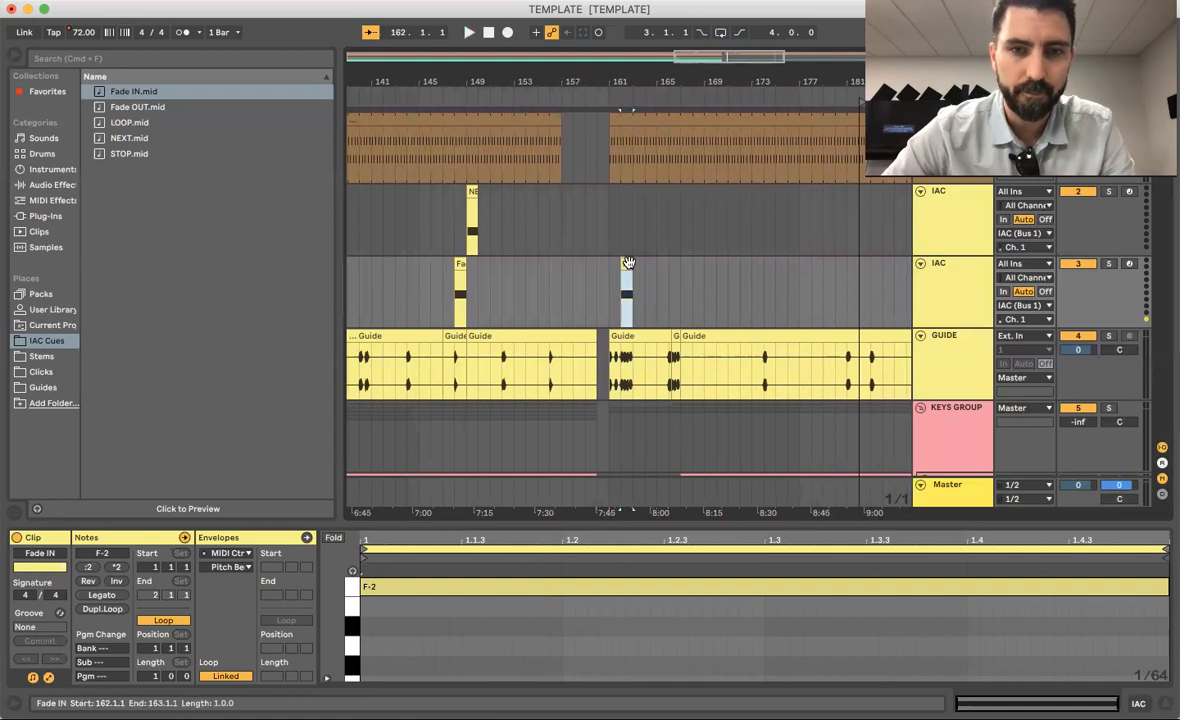
left_click(588, 110)
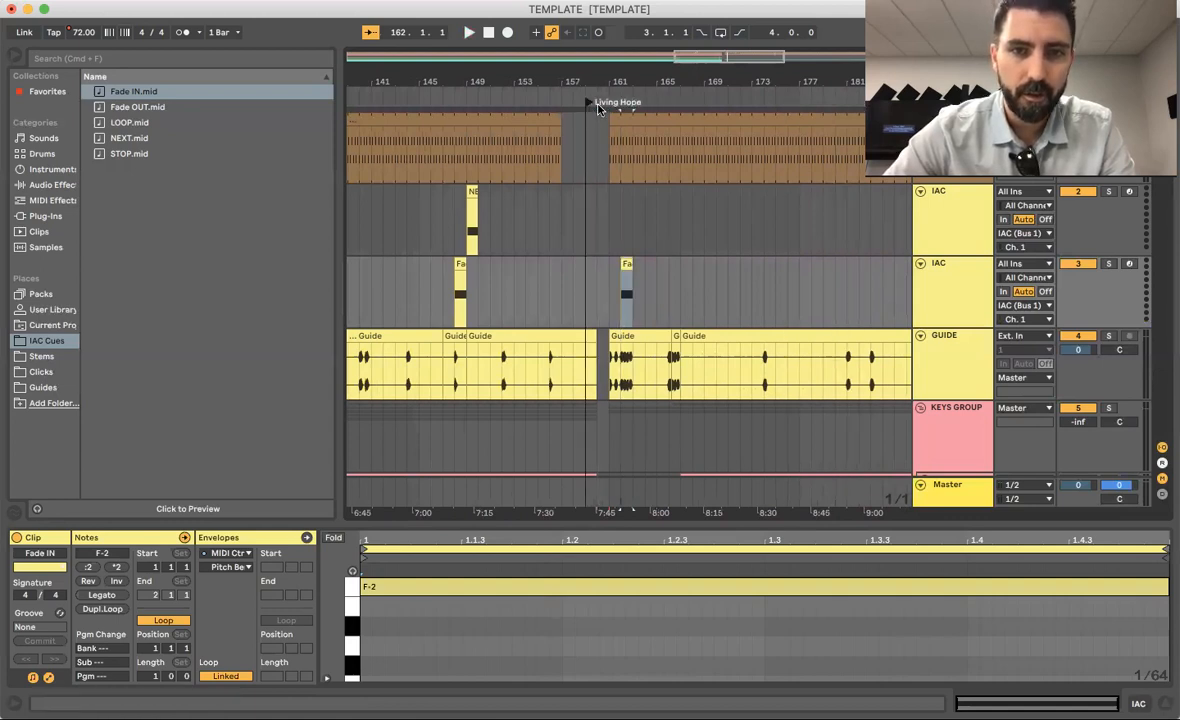
Step: Play from bar 147 to check the fade out, the jump to Living Hope and the Fade IN at bar 162
left_click(443, 278)
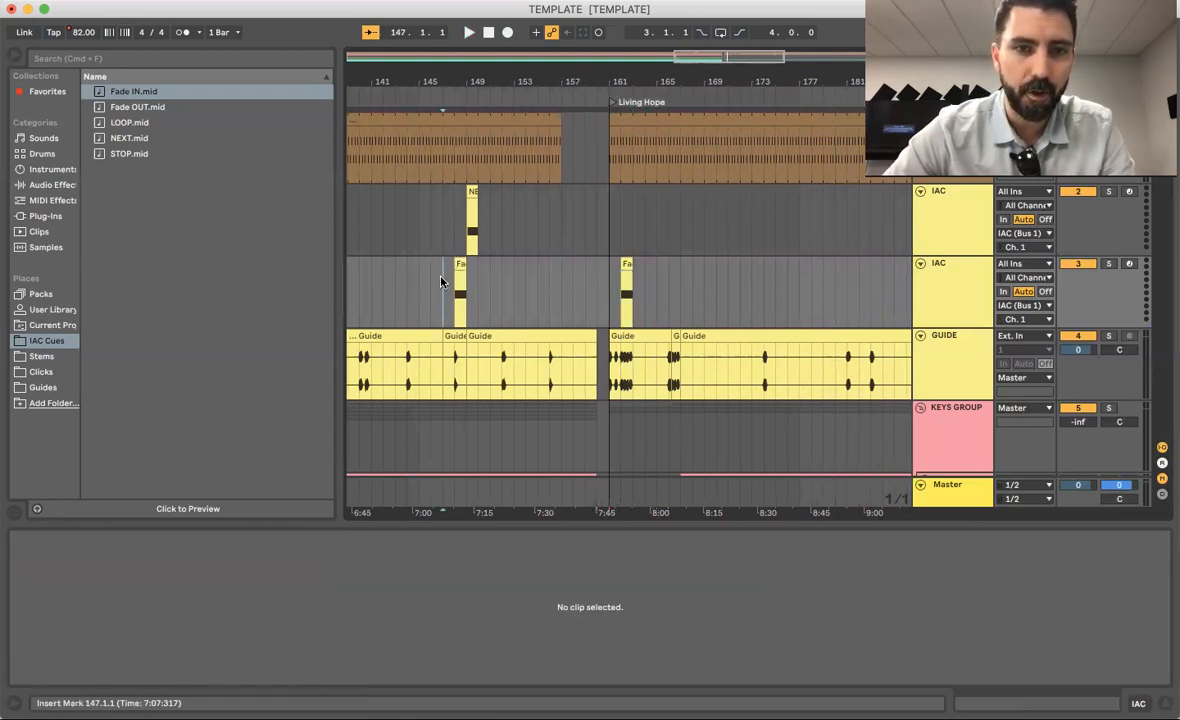
key("space")
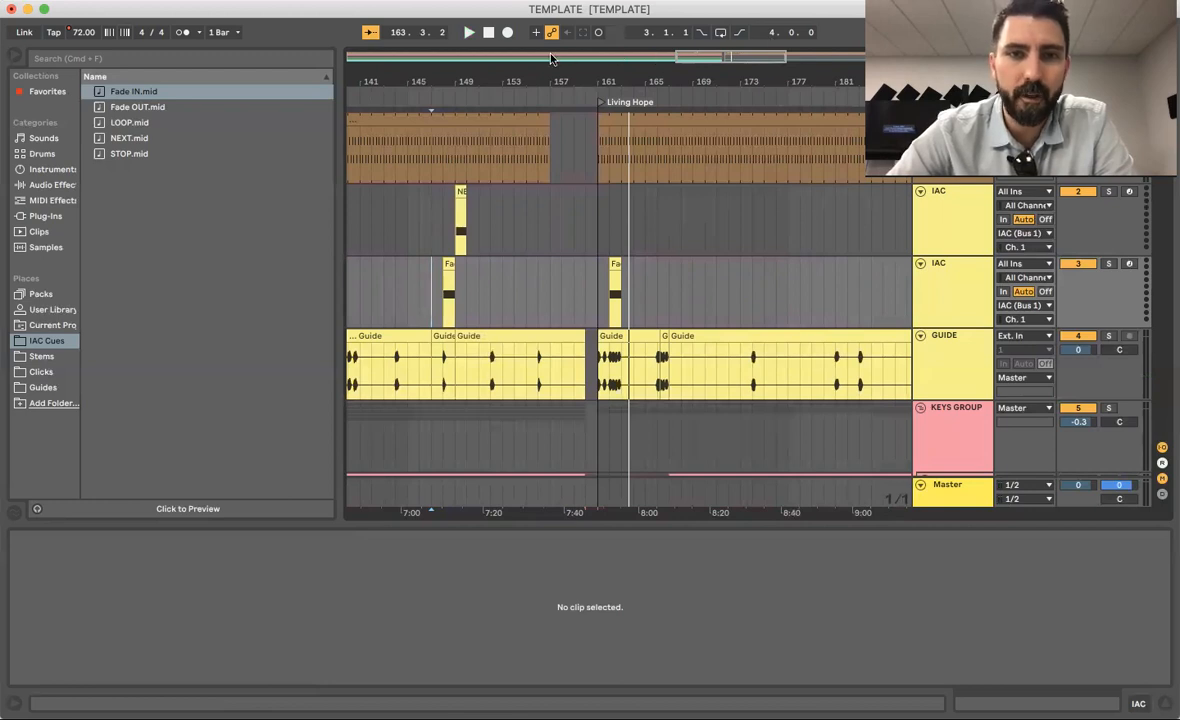
Step: Select the Fade OUT clip at bar 148 and examine its placement relative to the NEXT clip
scroll(713, 242, "down", 5)
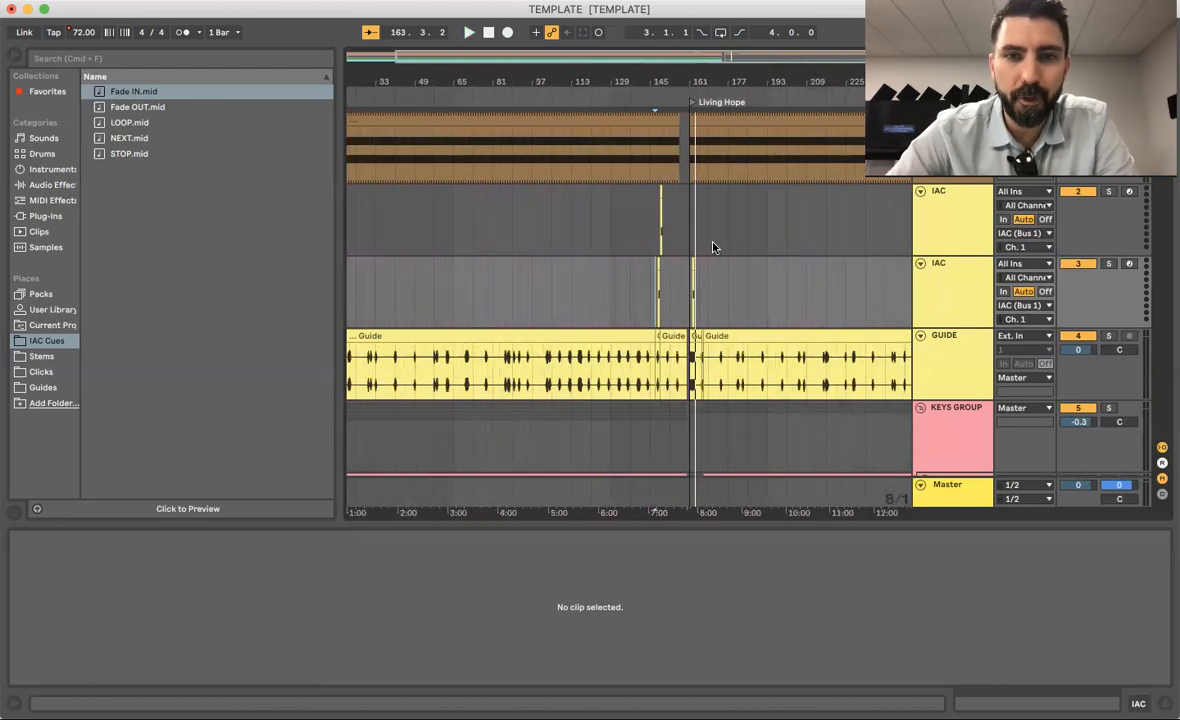
scroll(713, 242, "right", 4)
scroll(538, 265, "up", 8)
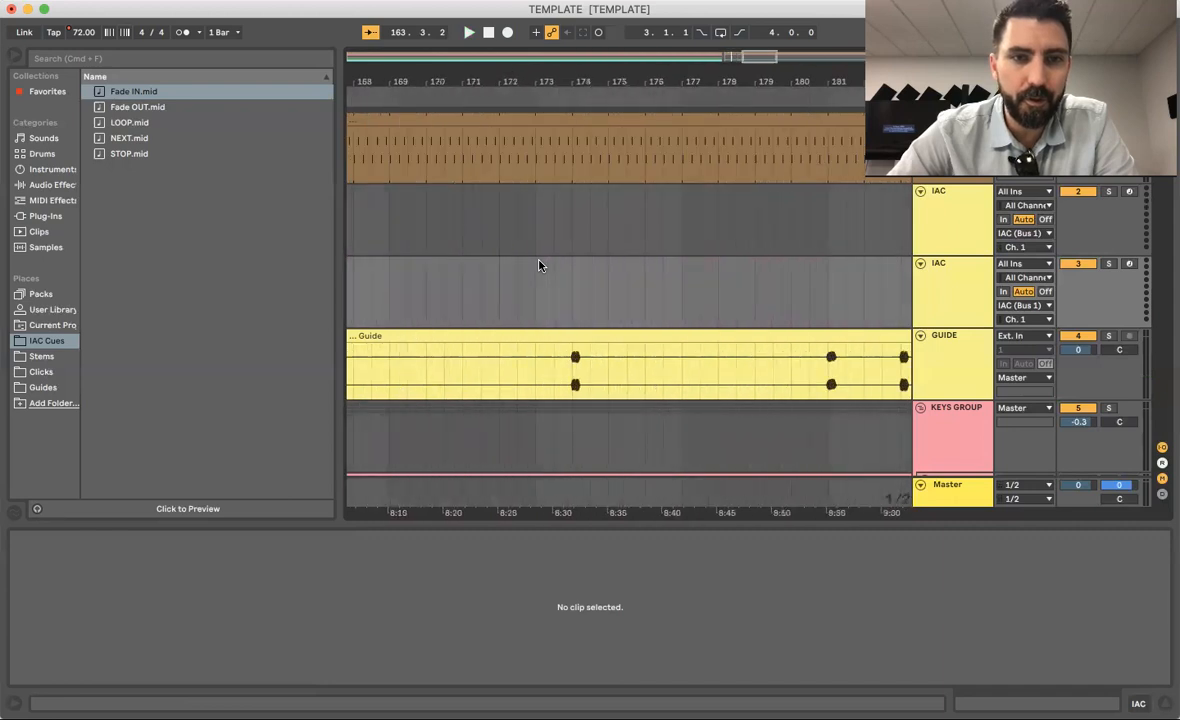
scroll(538, 265, "left", 5)
scroll(515, 263, "left", 4)
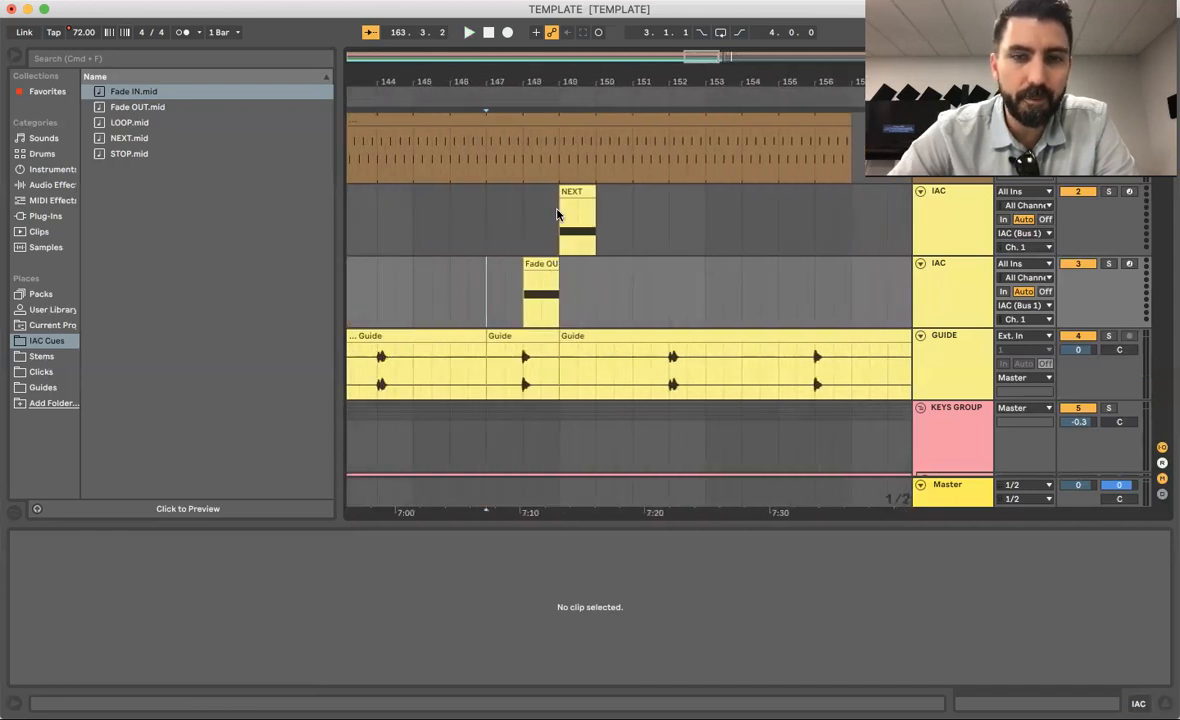
left_click(541, 265)
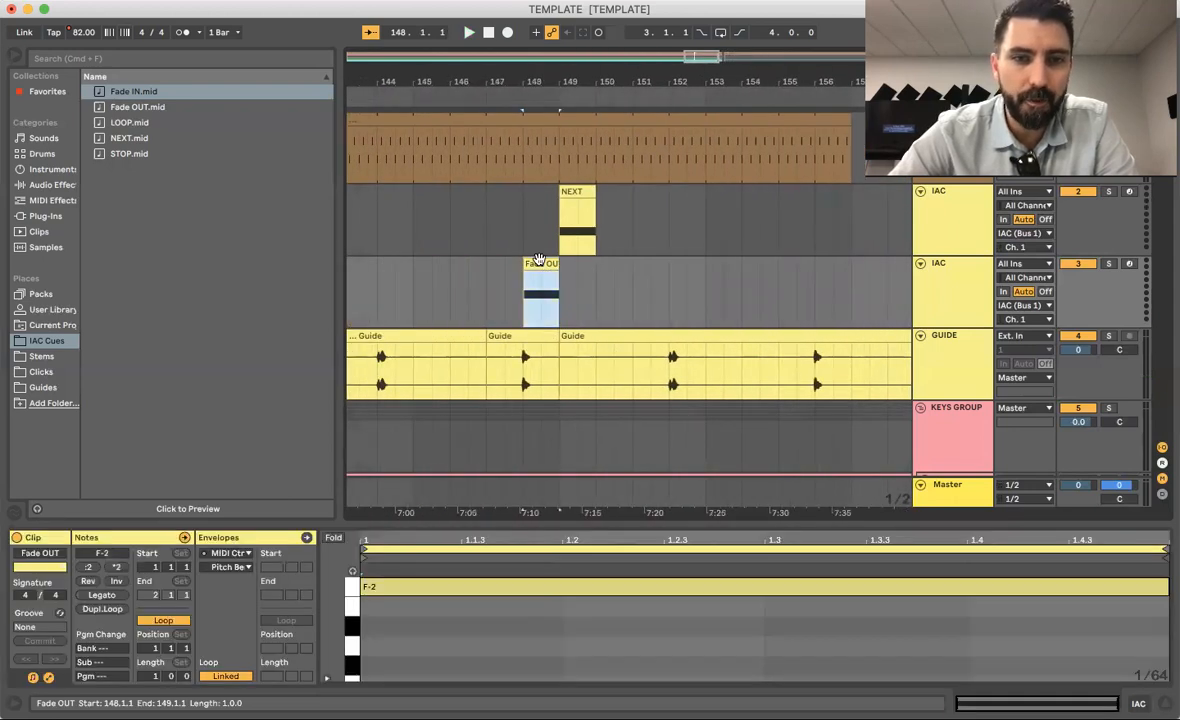